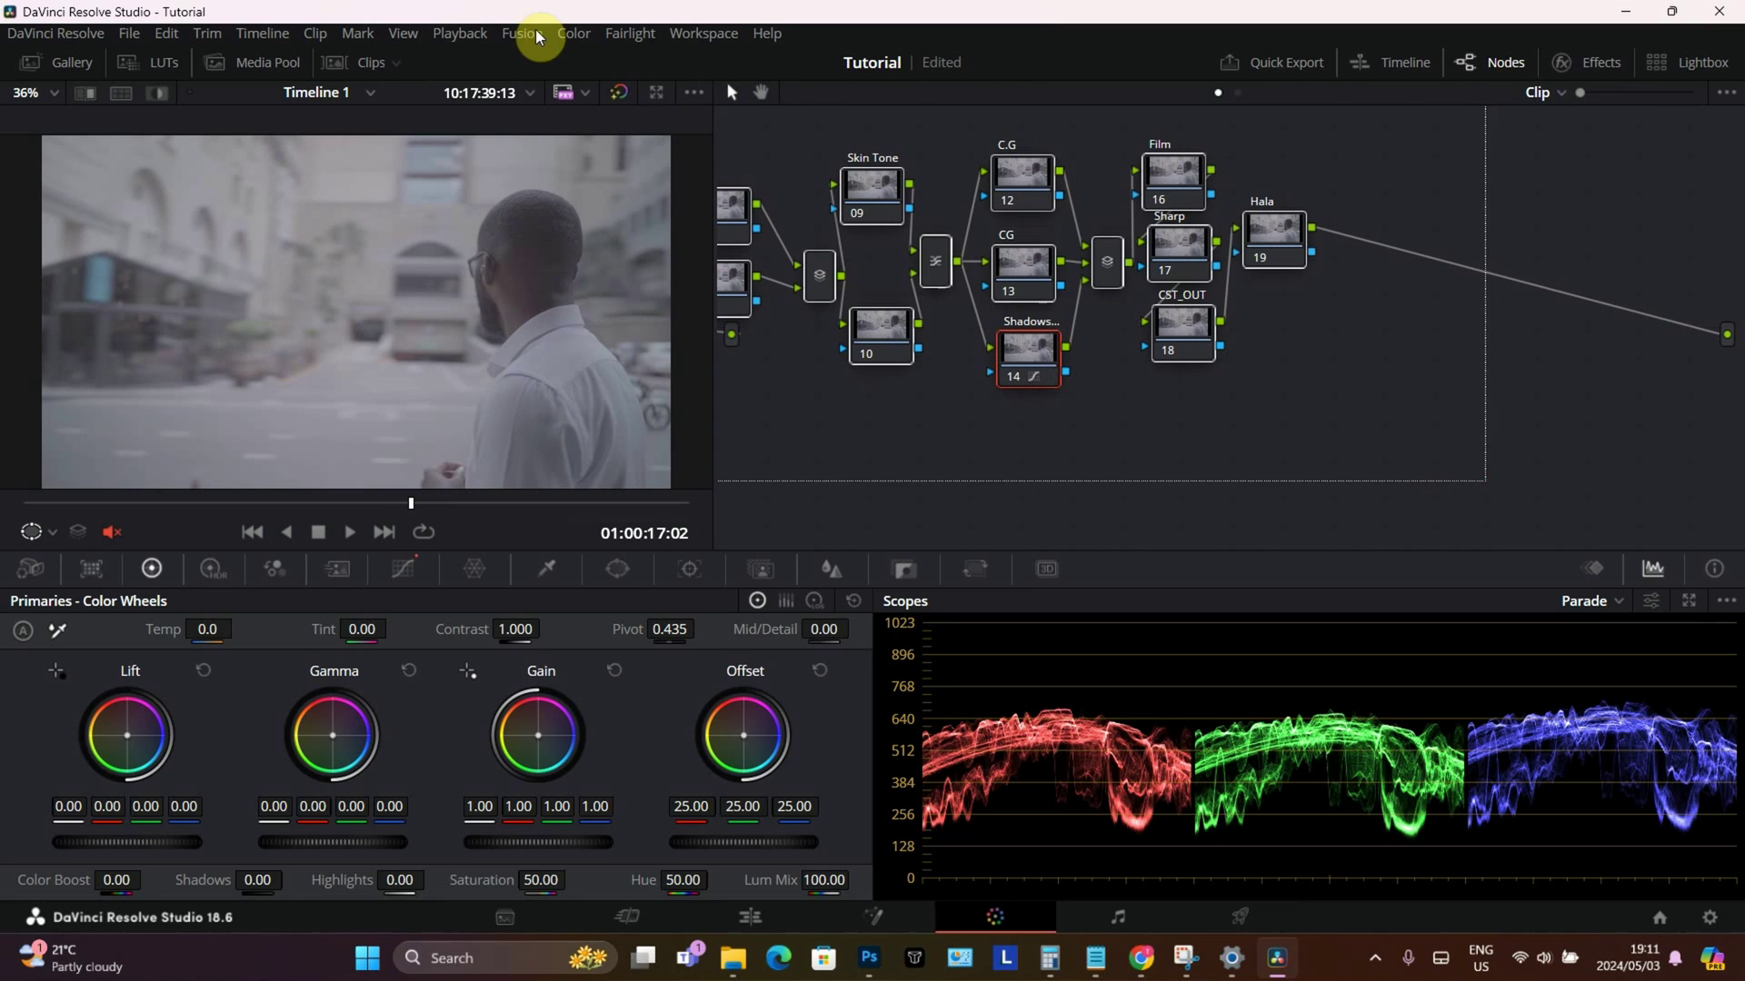
Enlarge the node graph to show the whole node tree, selecting the Exp, CST_IN and CST_OUT nodes in turn
click(872, 195)
drag(872, 195, 1130, 214)
click(896, 232)
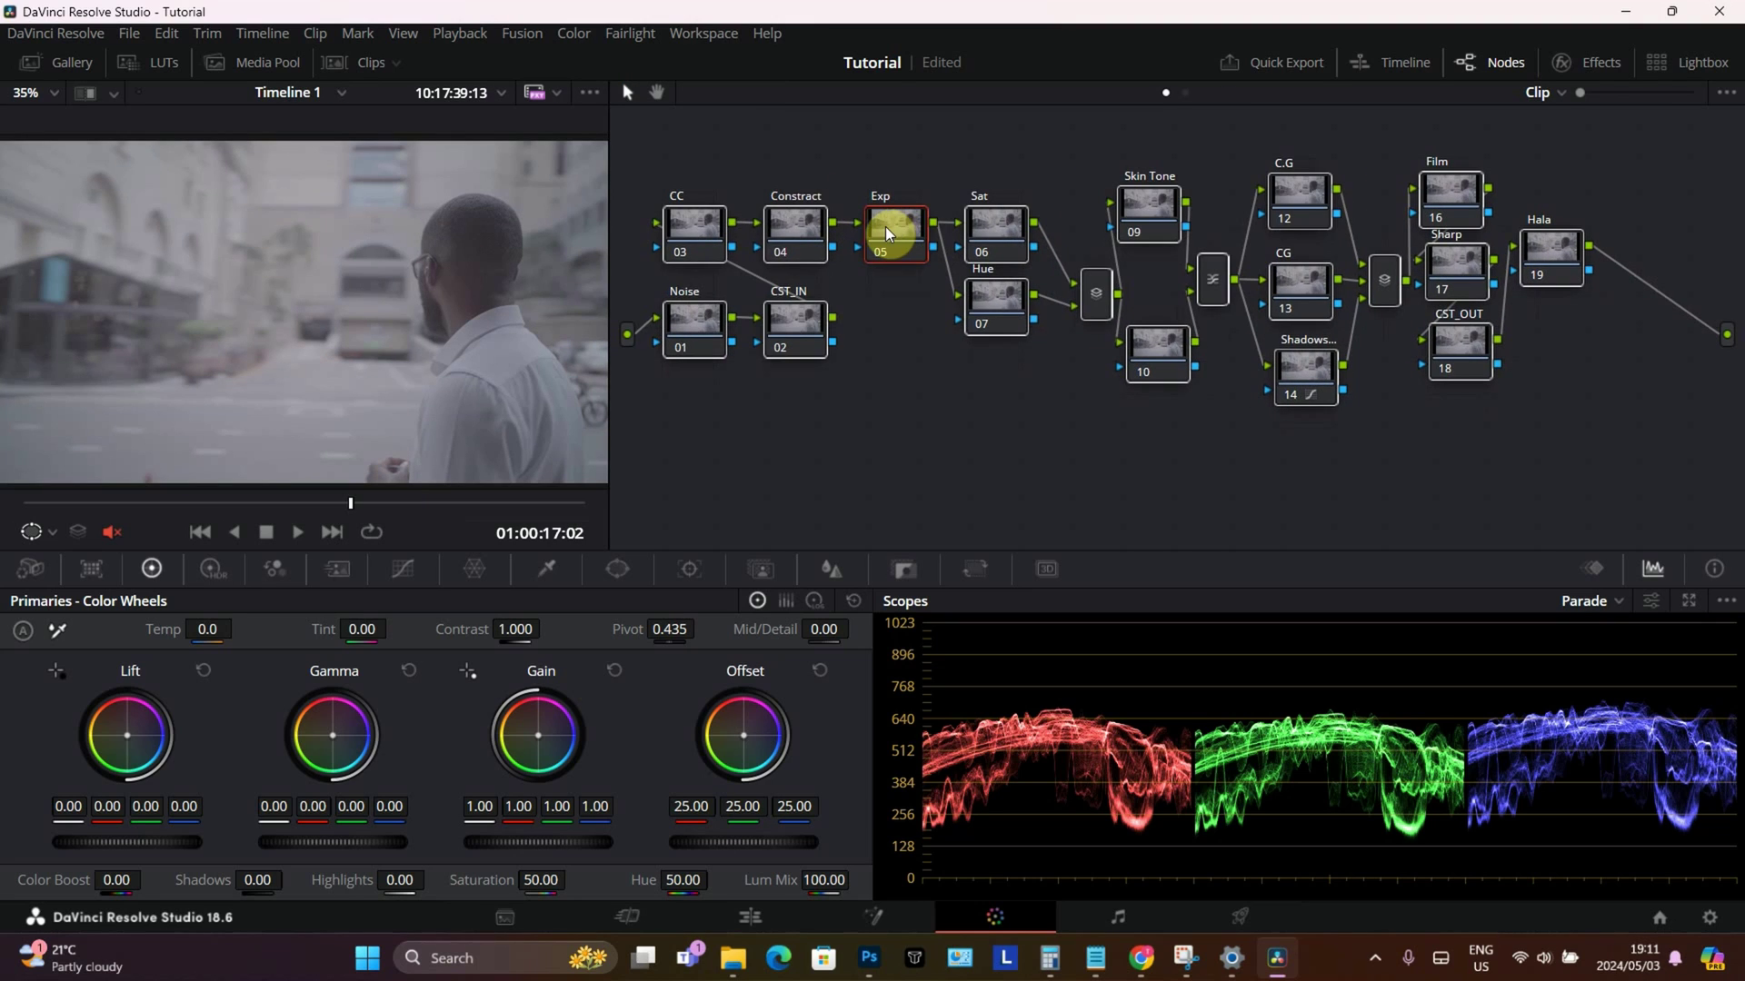
click(796, 317)
click(1473, 364)
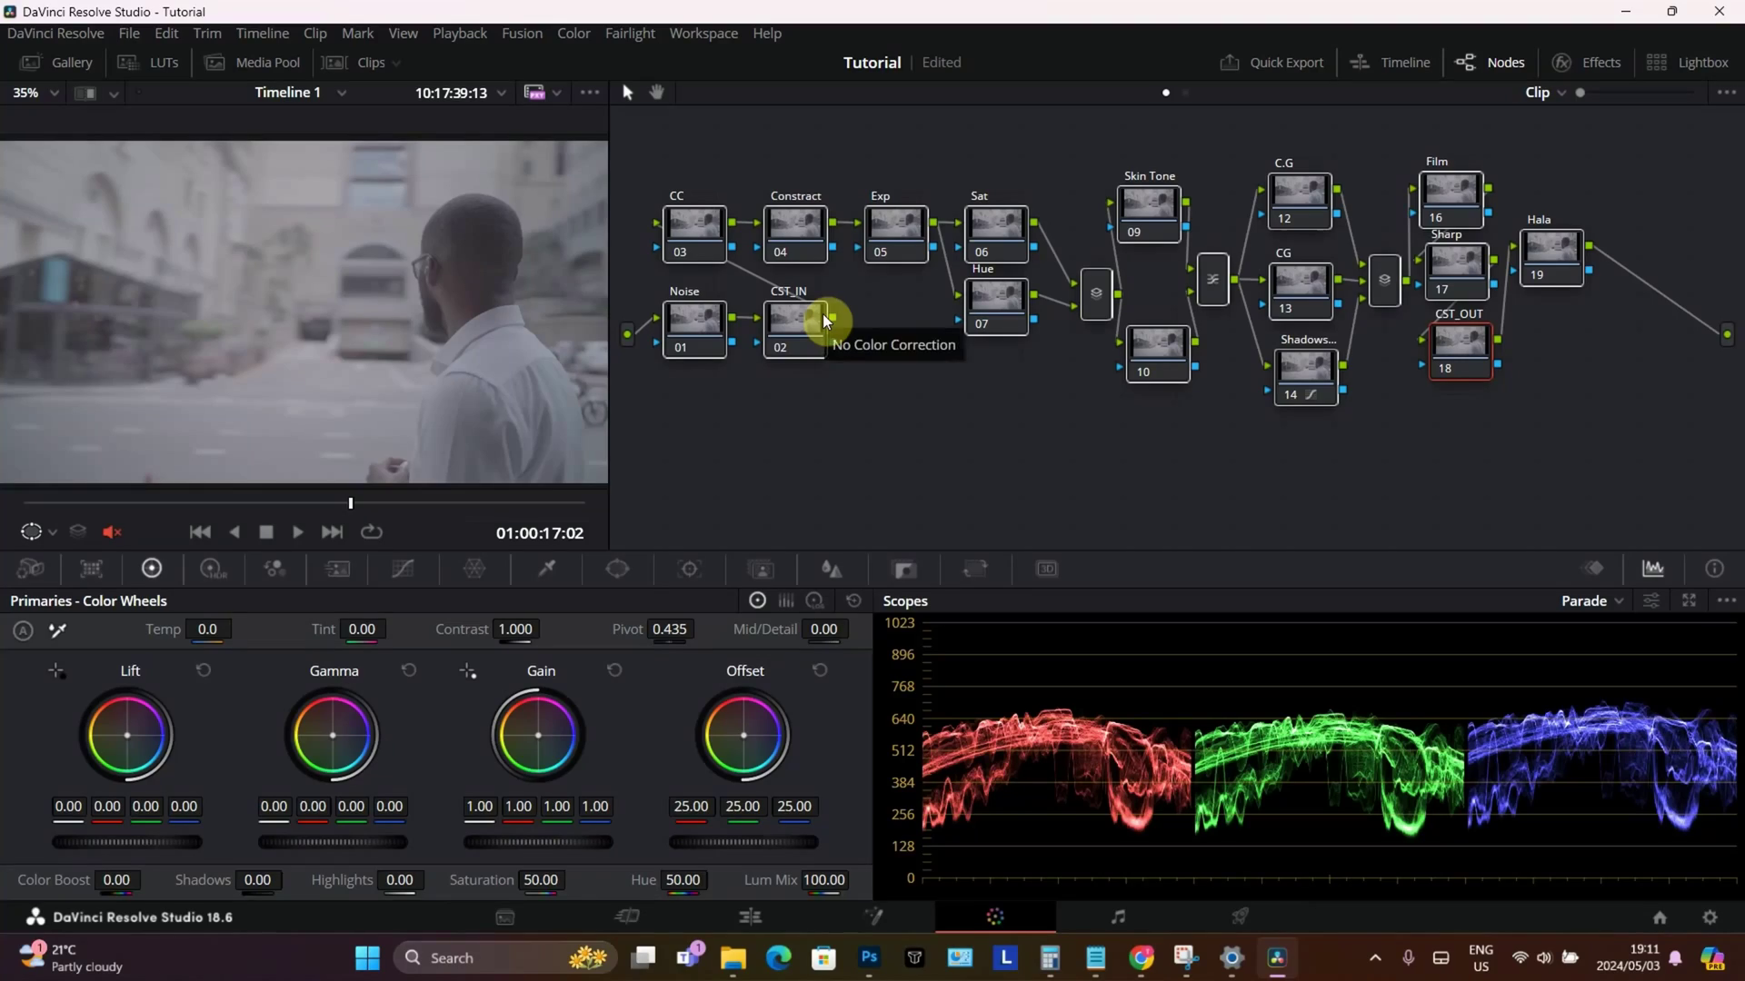
Apply the Color Space Transform effect to the CST_IN node
click(812, 323)
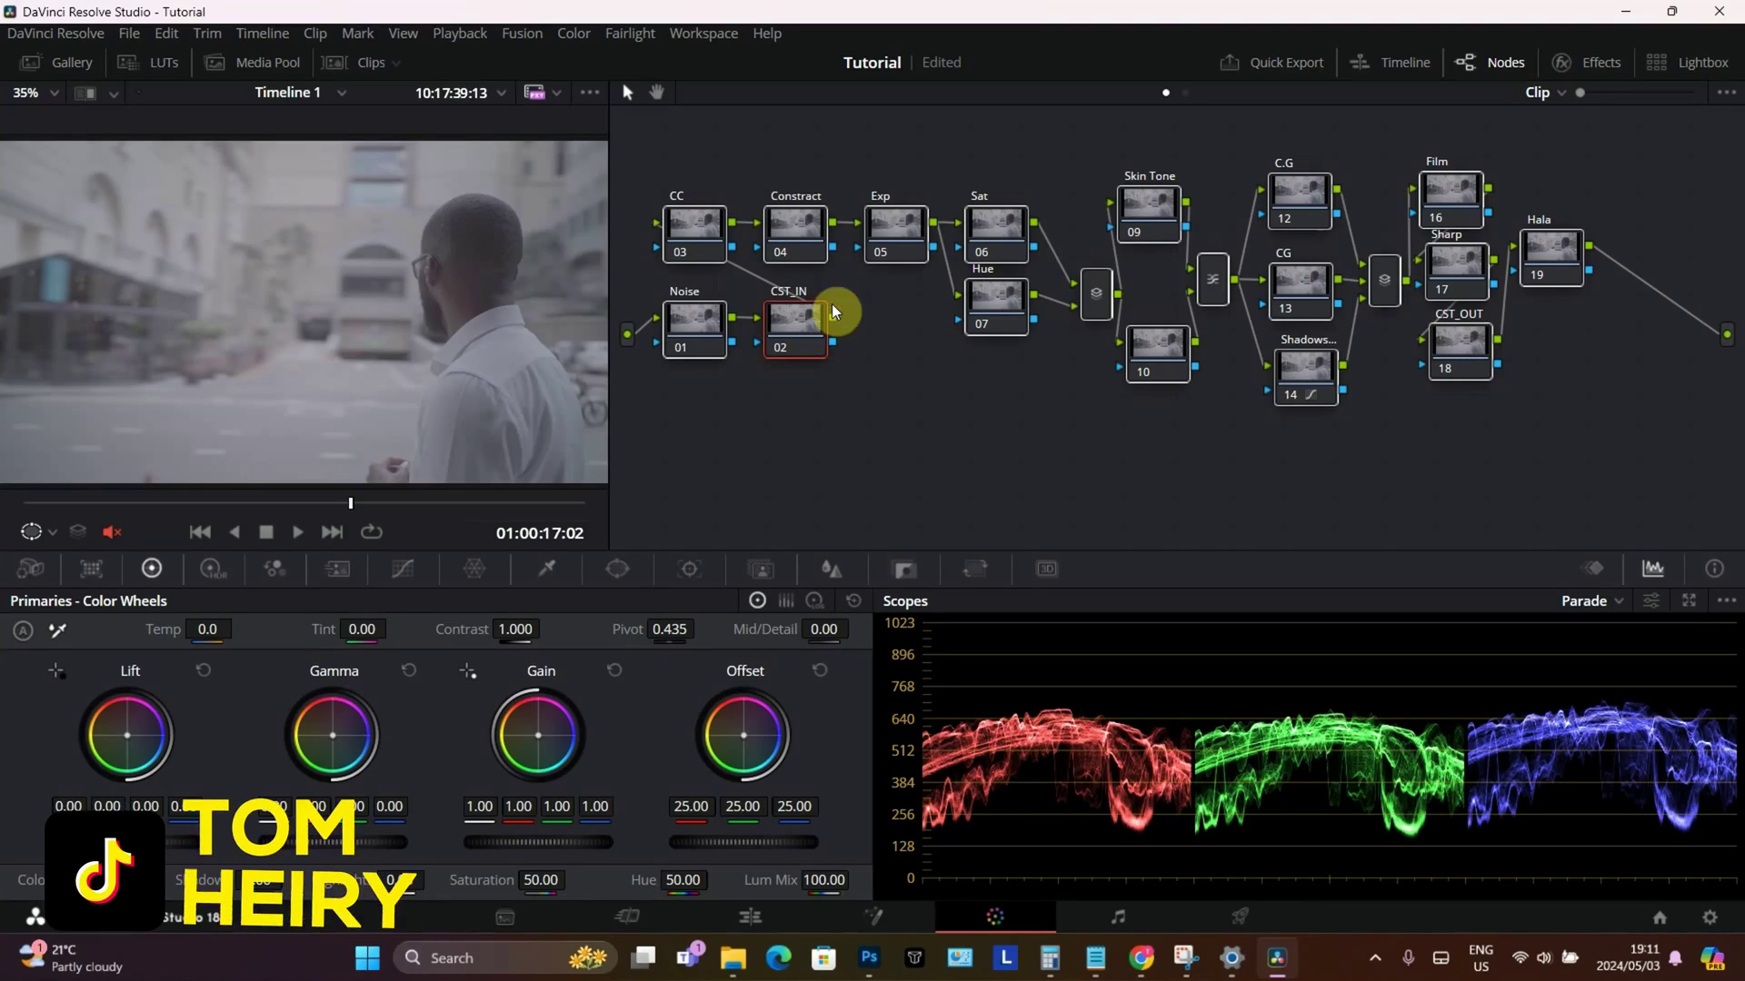
click(1599, 64)
drag(1491, 245, 632, 318)
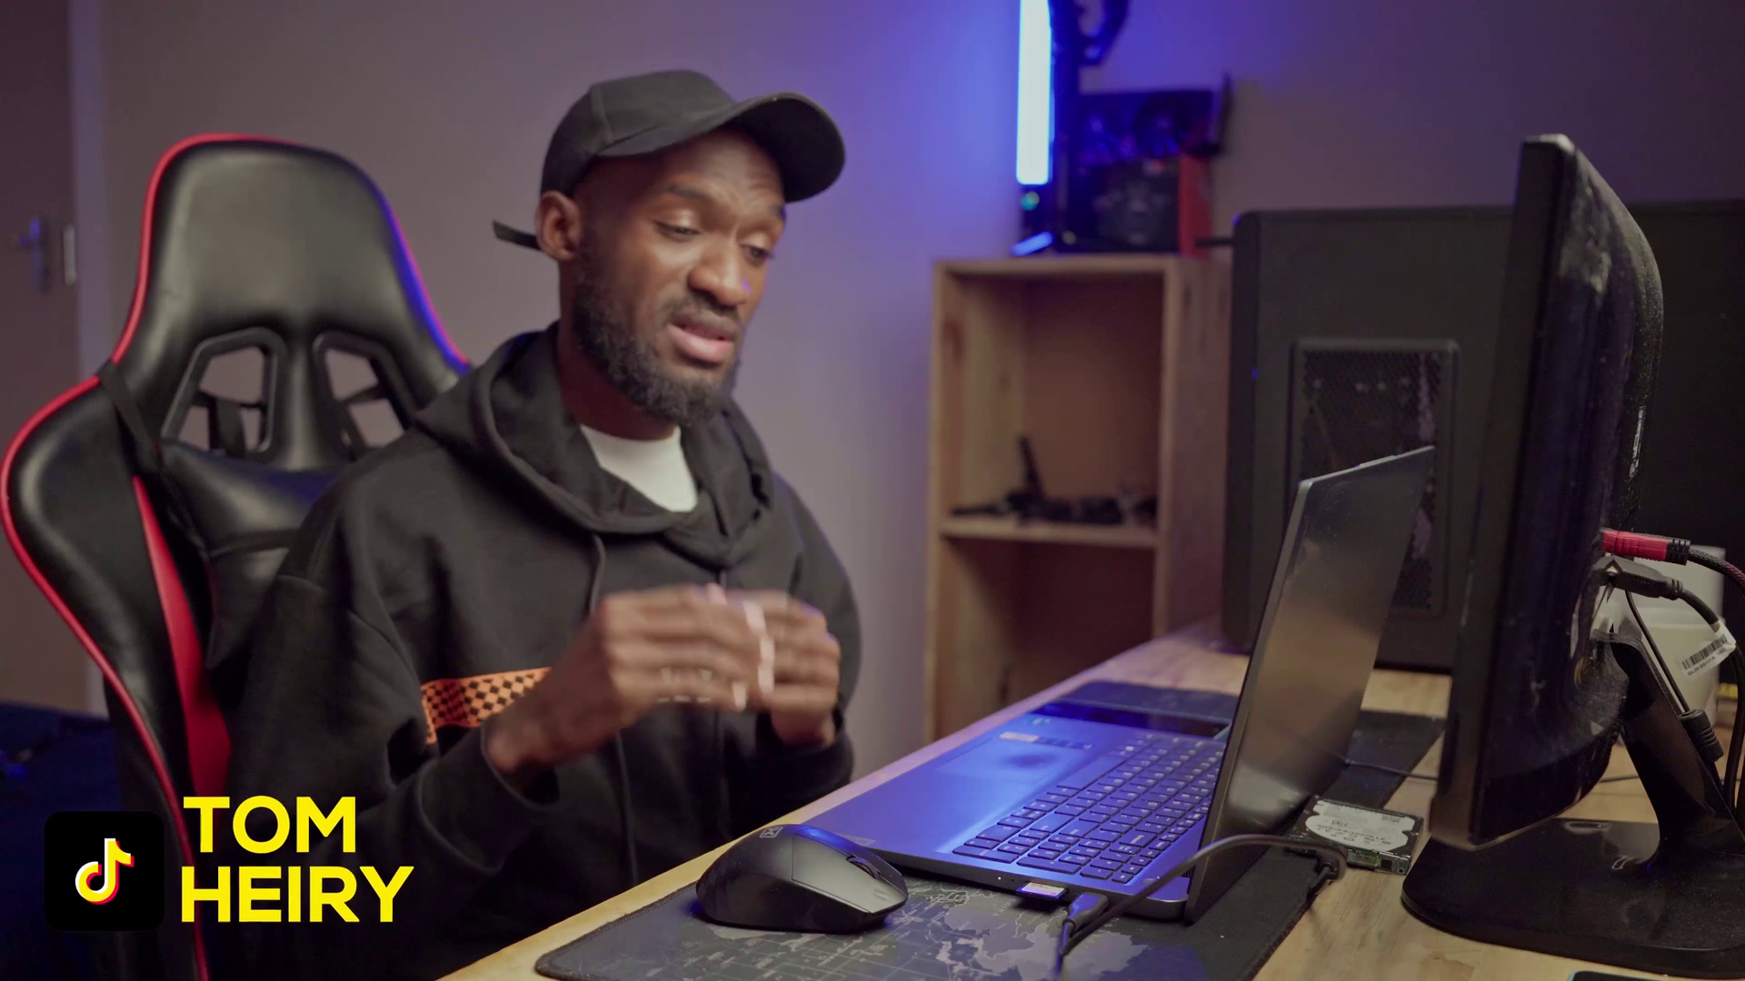
Set the CST_IN transform's input color space to Sony S-Gamut3.Cine and its input gamma to Sony S-Log2
click(1520, 238)
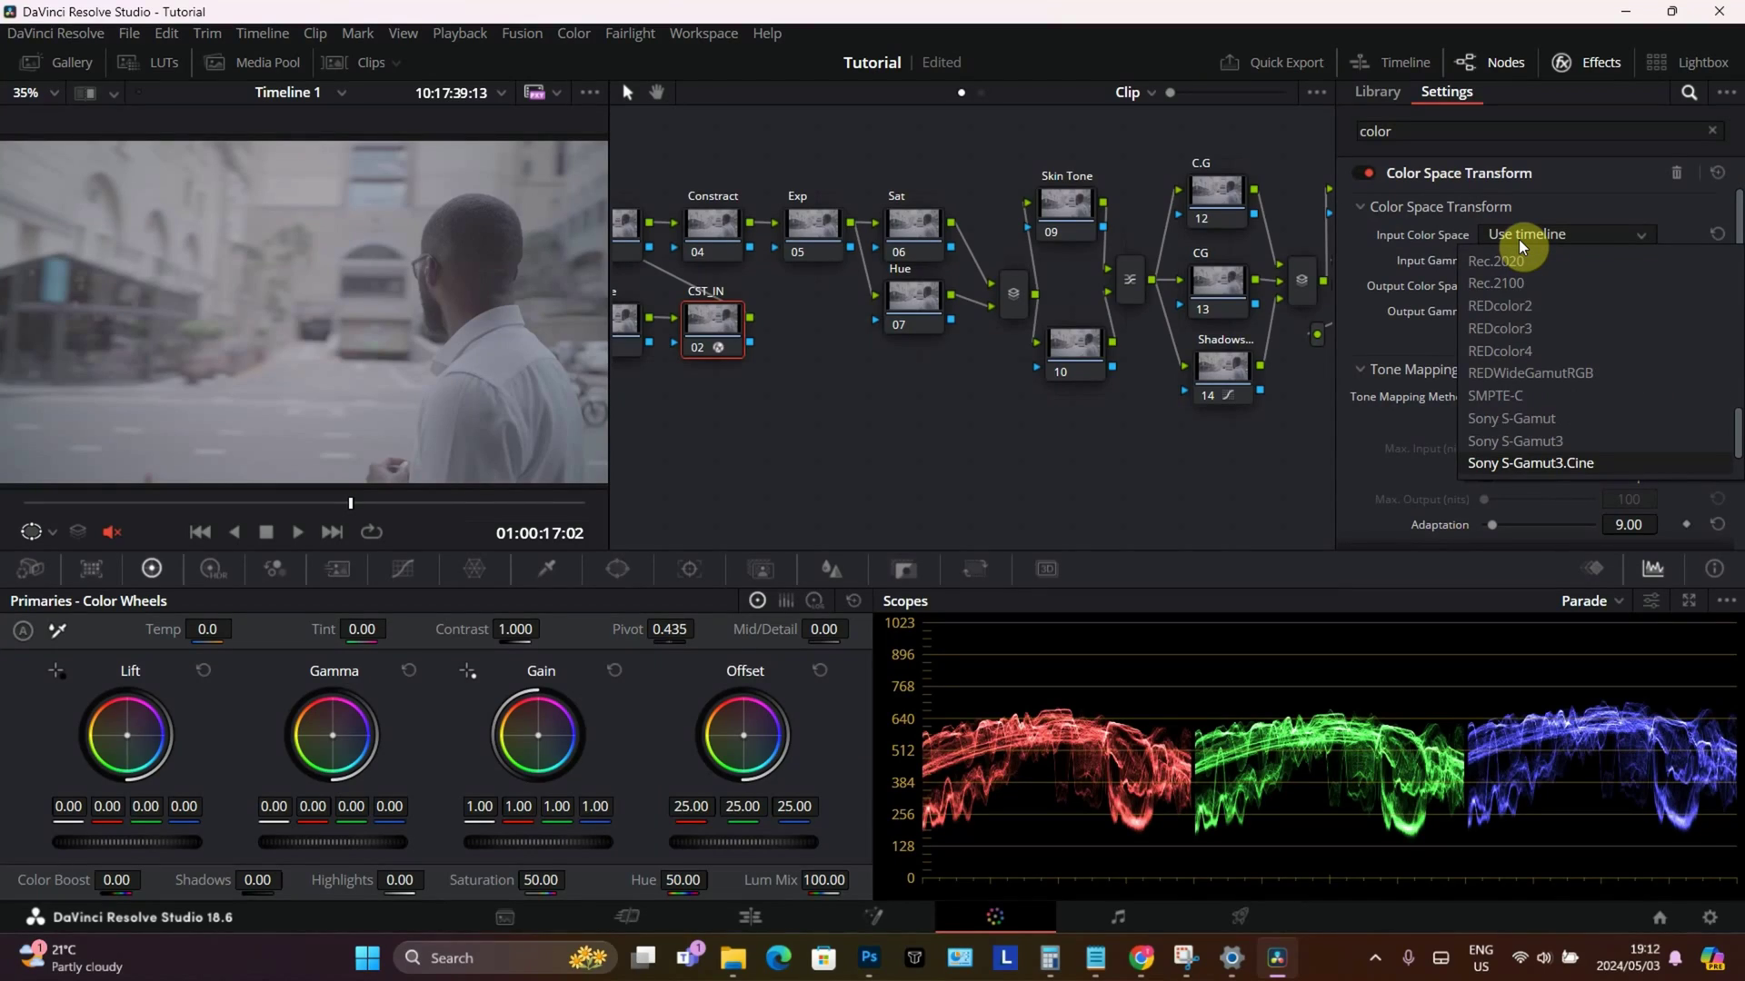
key(Return)
click(1527, 259)
key(Down)
key(Down)
key(Down)
key(Down)
key(Down)
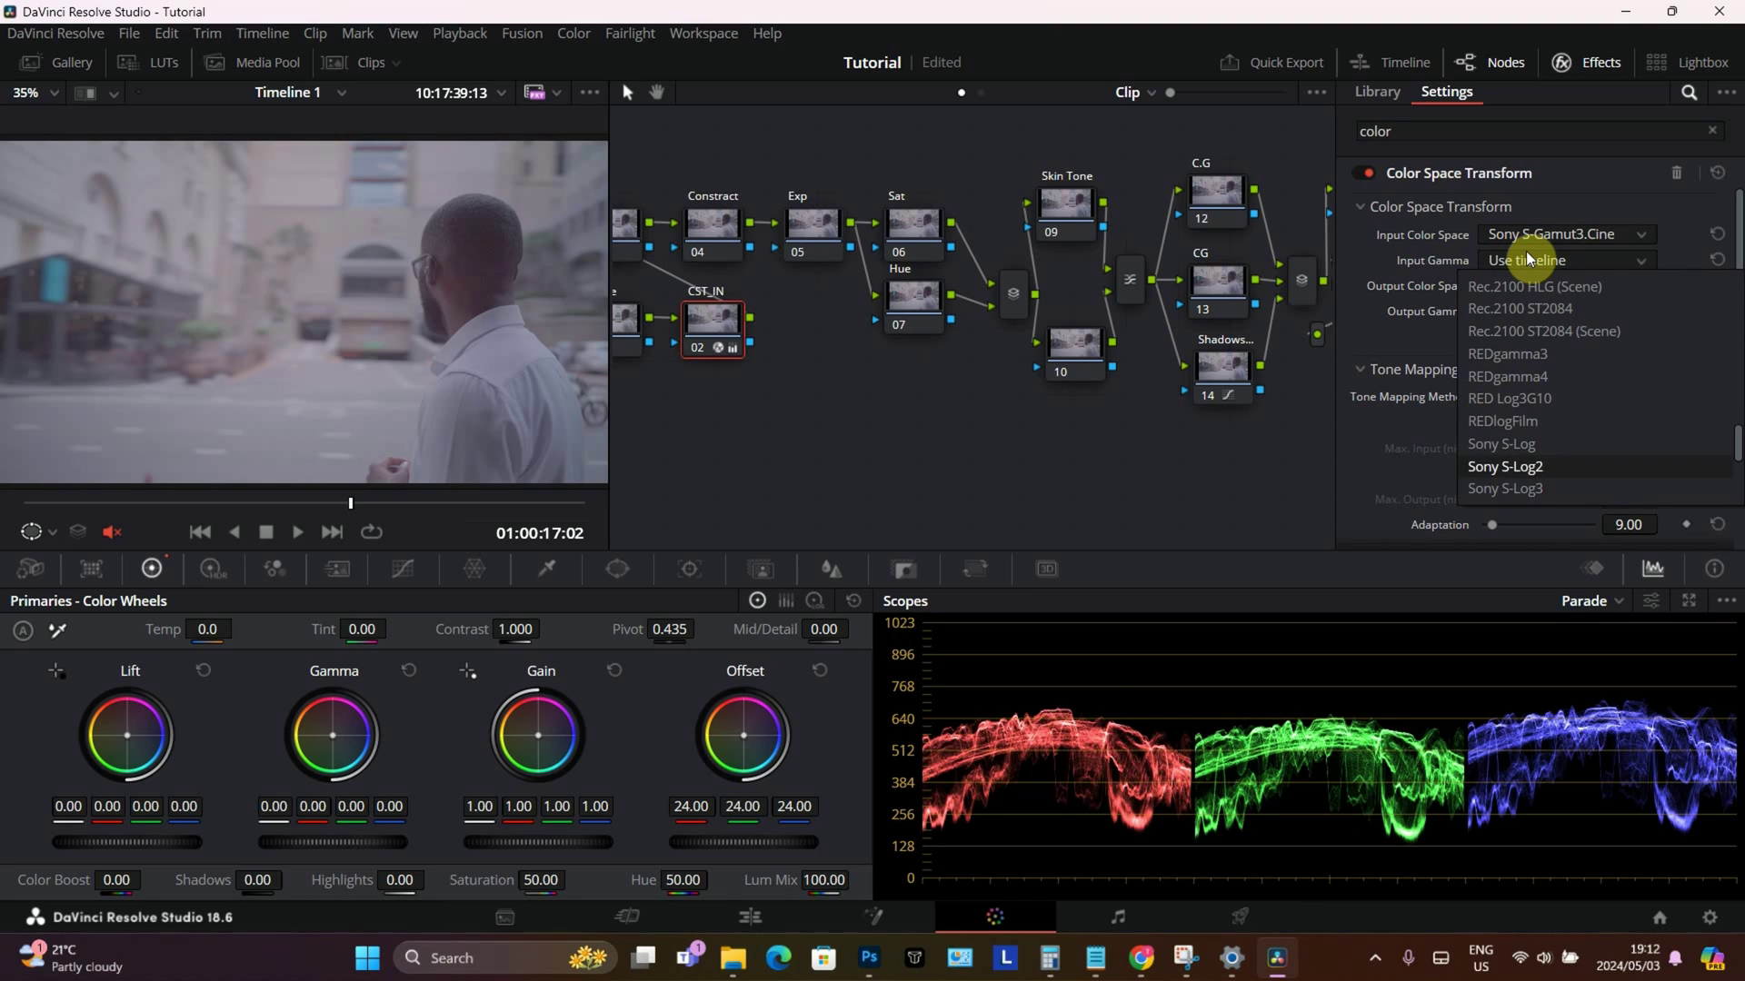
key(Return)
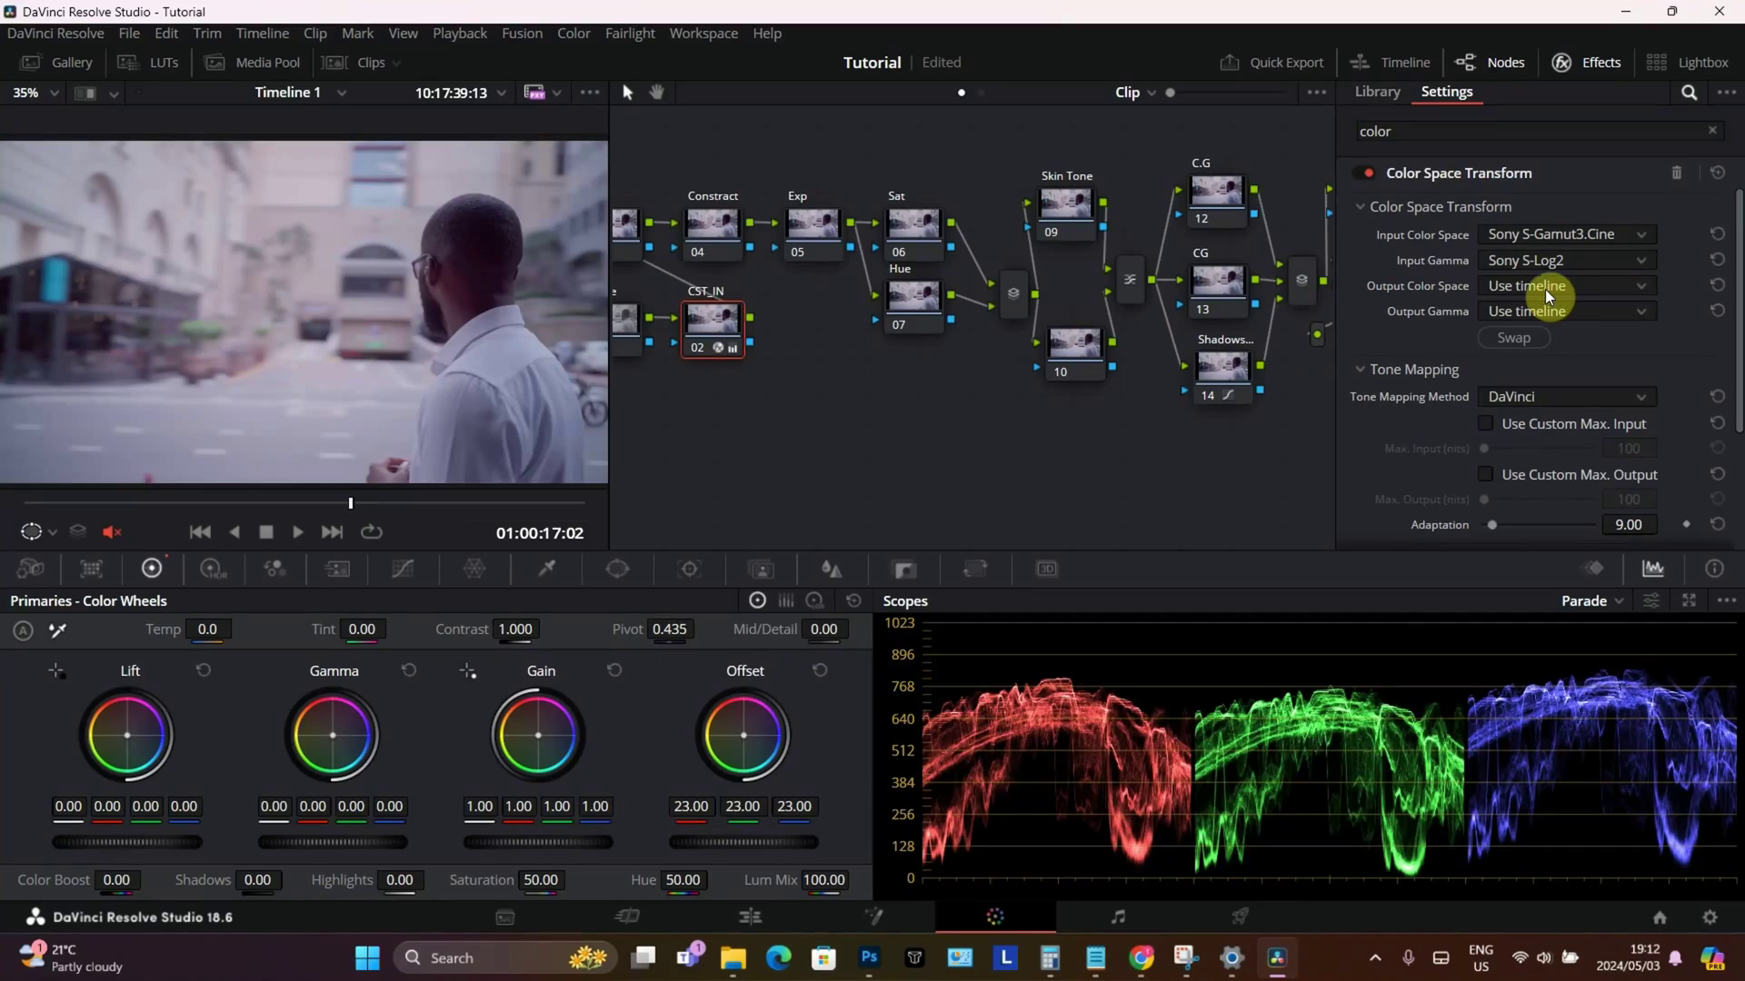
Set the CST_IN transform's output color space to ARRI Wide Gamut 3 and its output gamma to ARRI LogC3
click(1547, 296)
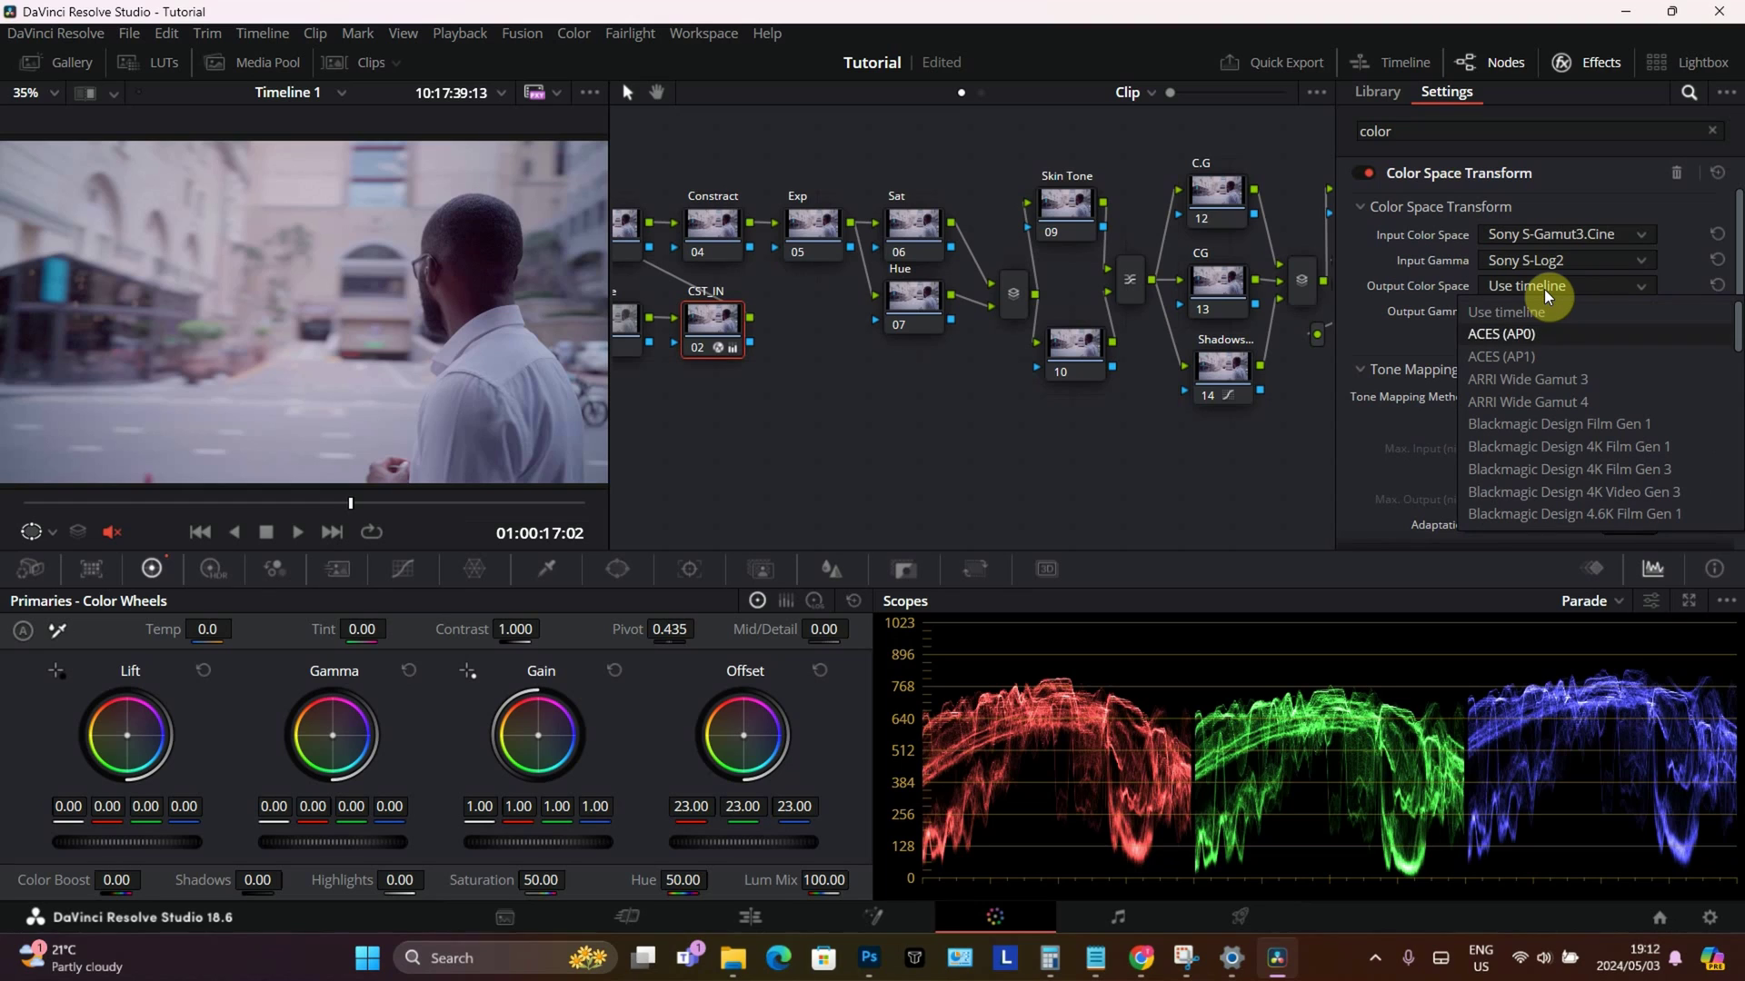
key(Return)
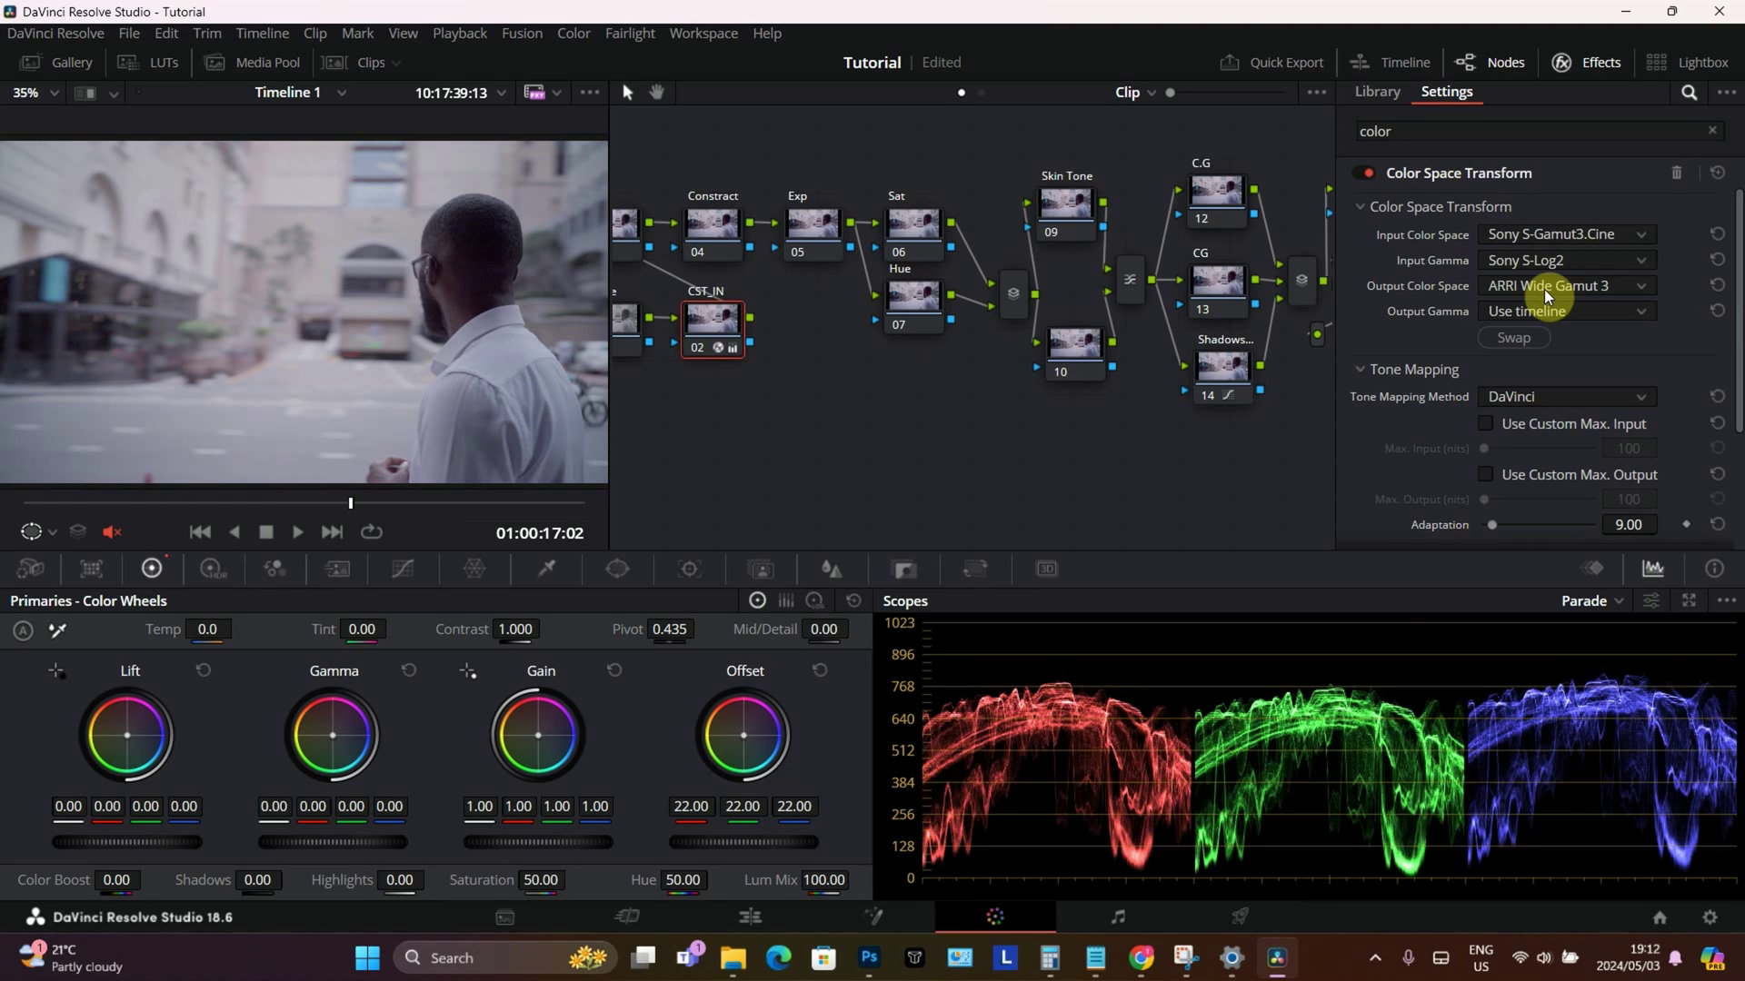
click(1582, 318)
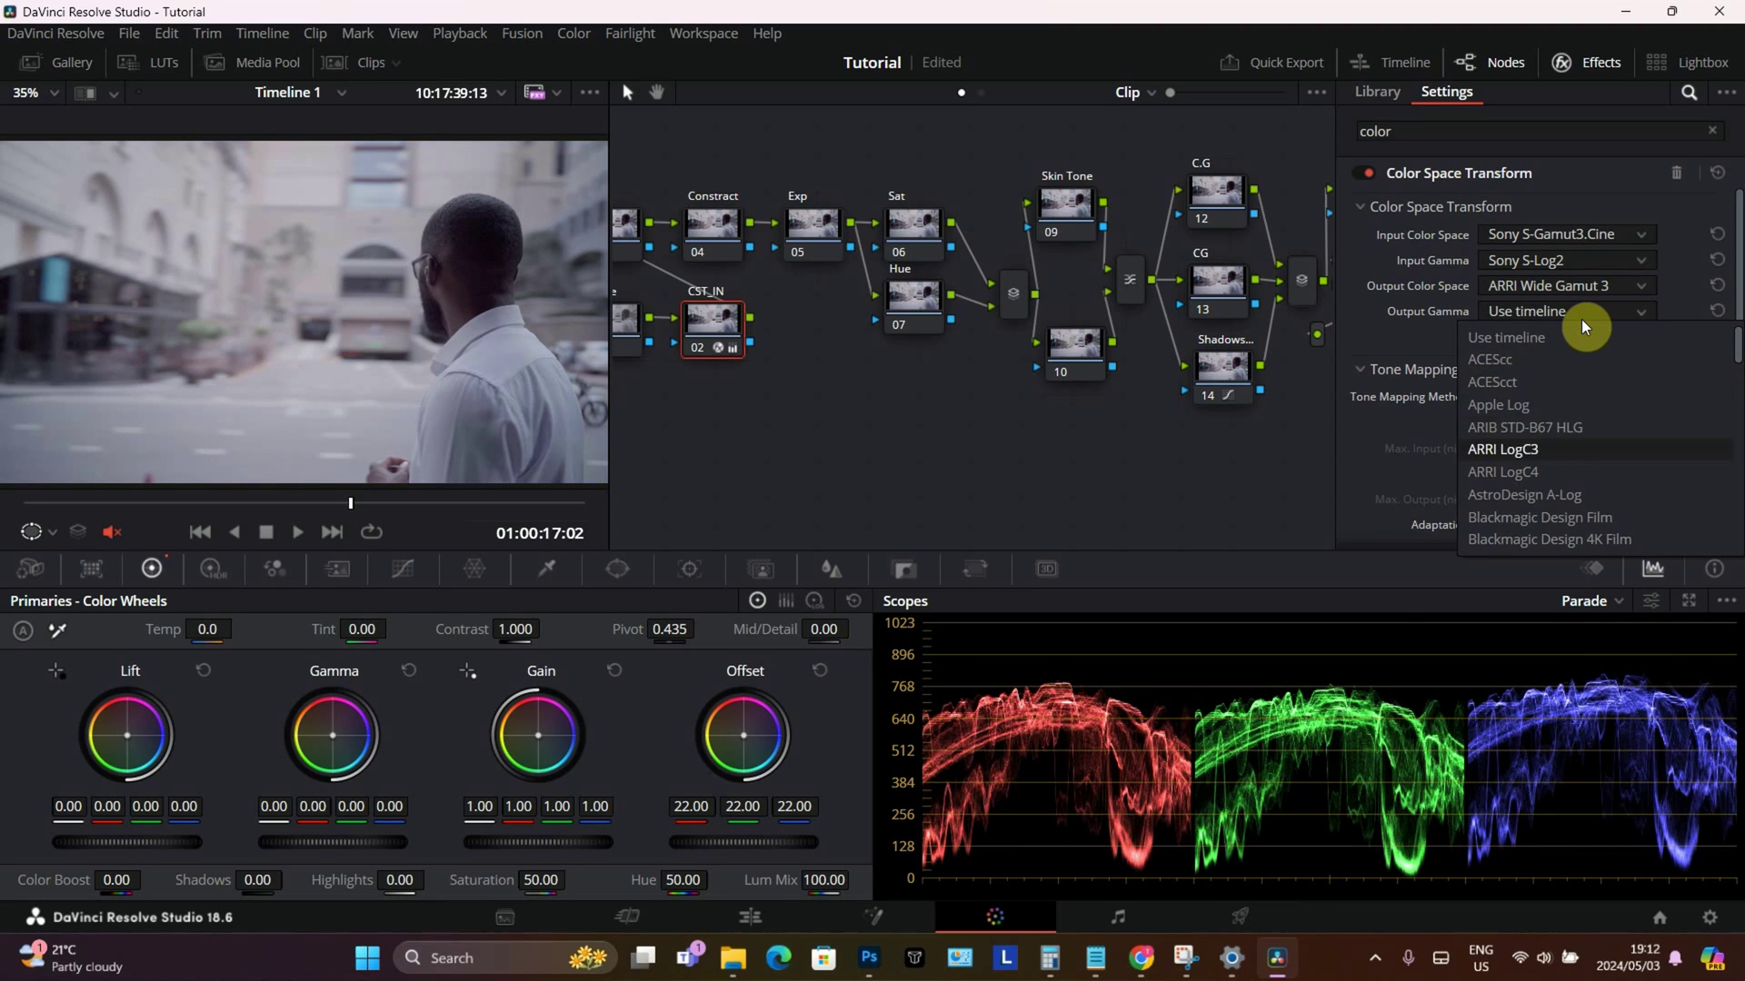
click(1510, 452)
Move the CST_OUT node down, clear of the Sharp node, and apply the Color Space Transform effect to it
scroll(1172, 373, right, 5)
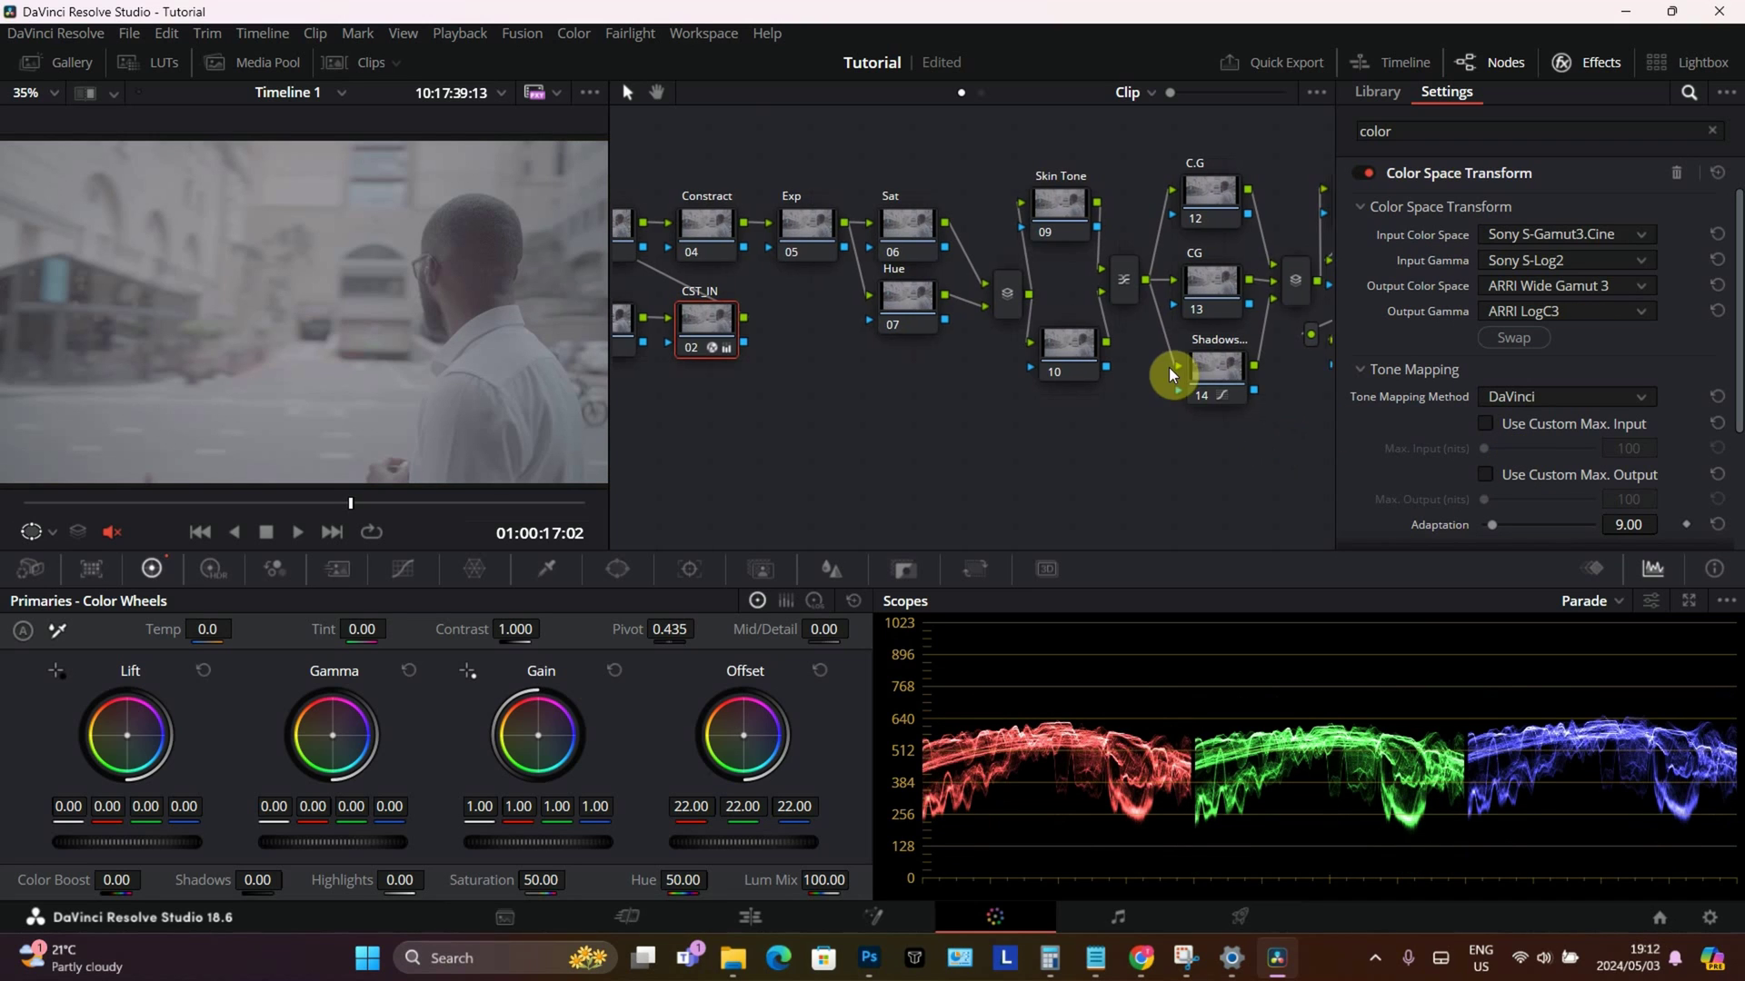
drag(1172, 374, 1203, 390)
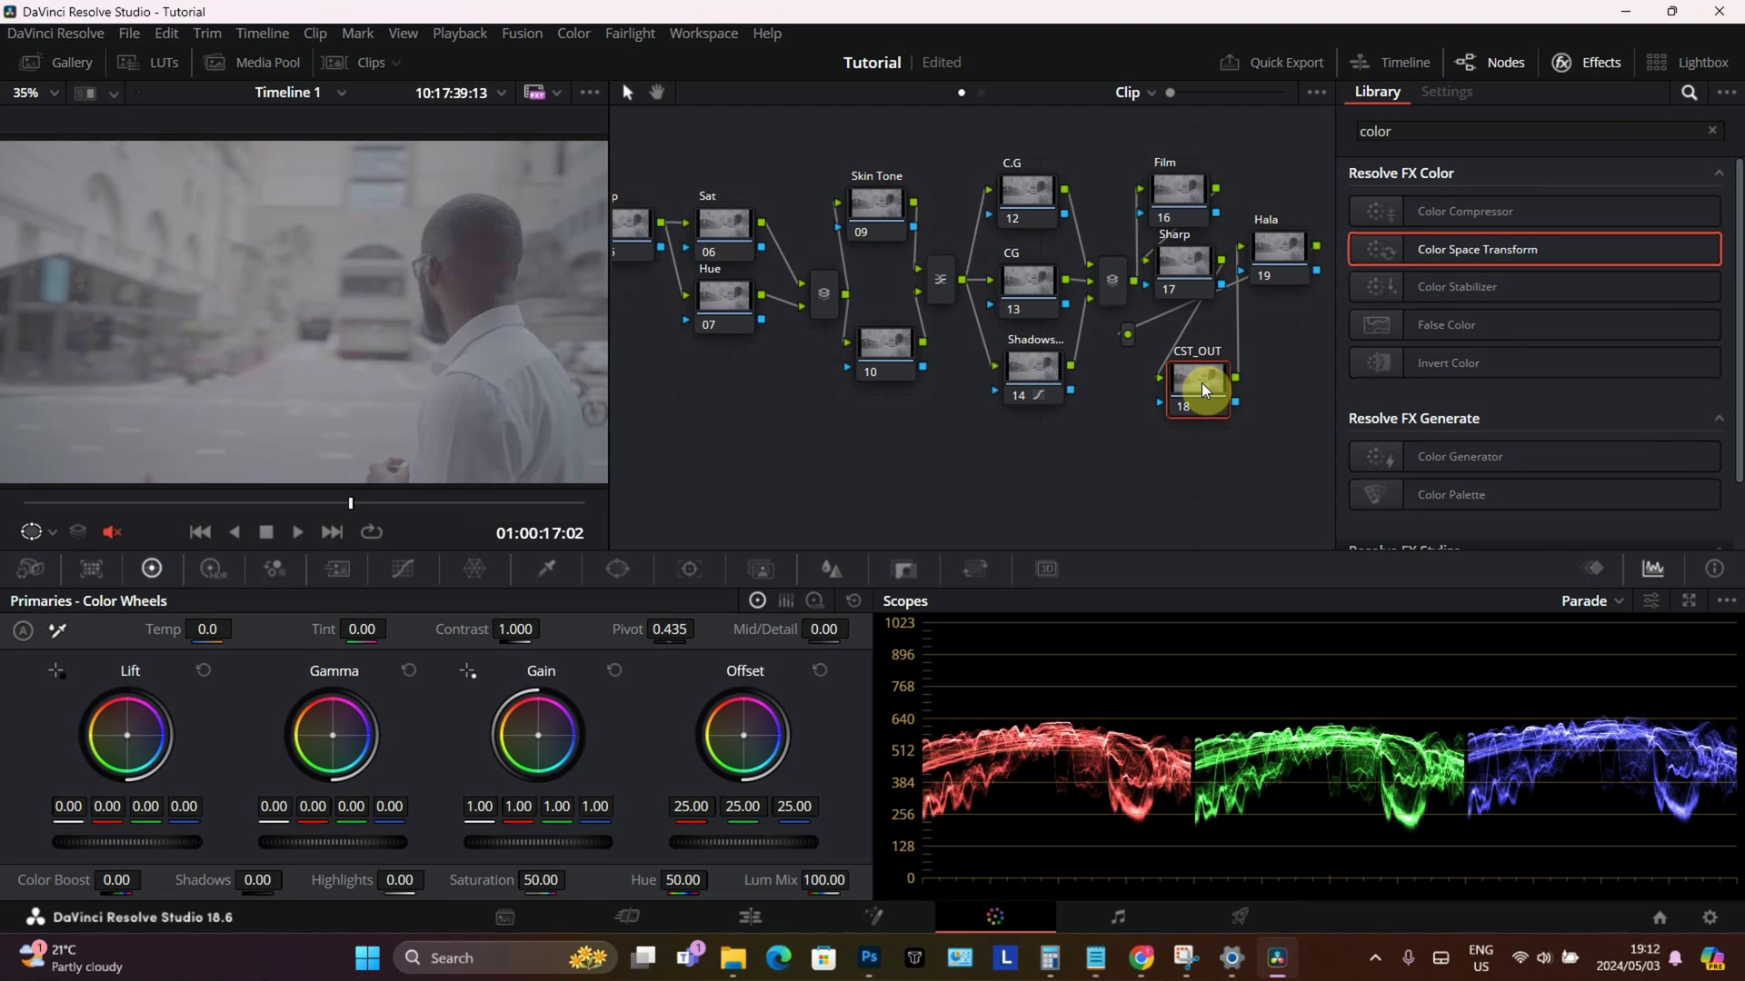
drag(1461, 258, 1198, 397)
Set the CST_OUT transform's input color space to ARRI Wide Gamut 3 and its input gamma to ARRI LogC3
click(1485, 238)
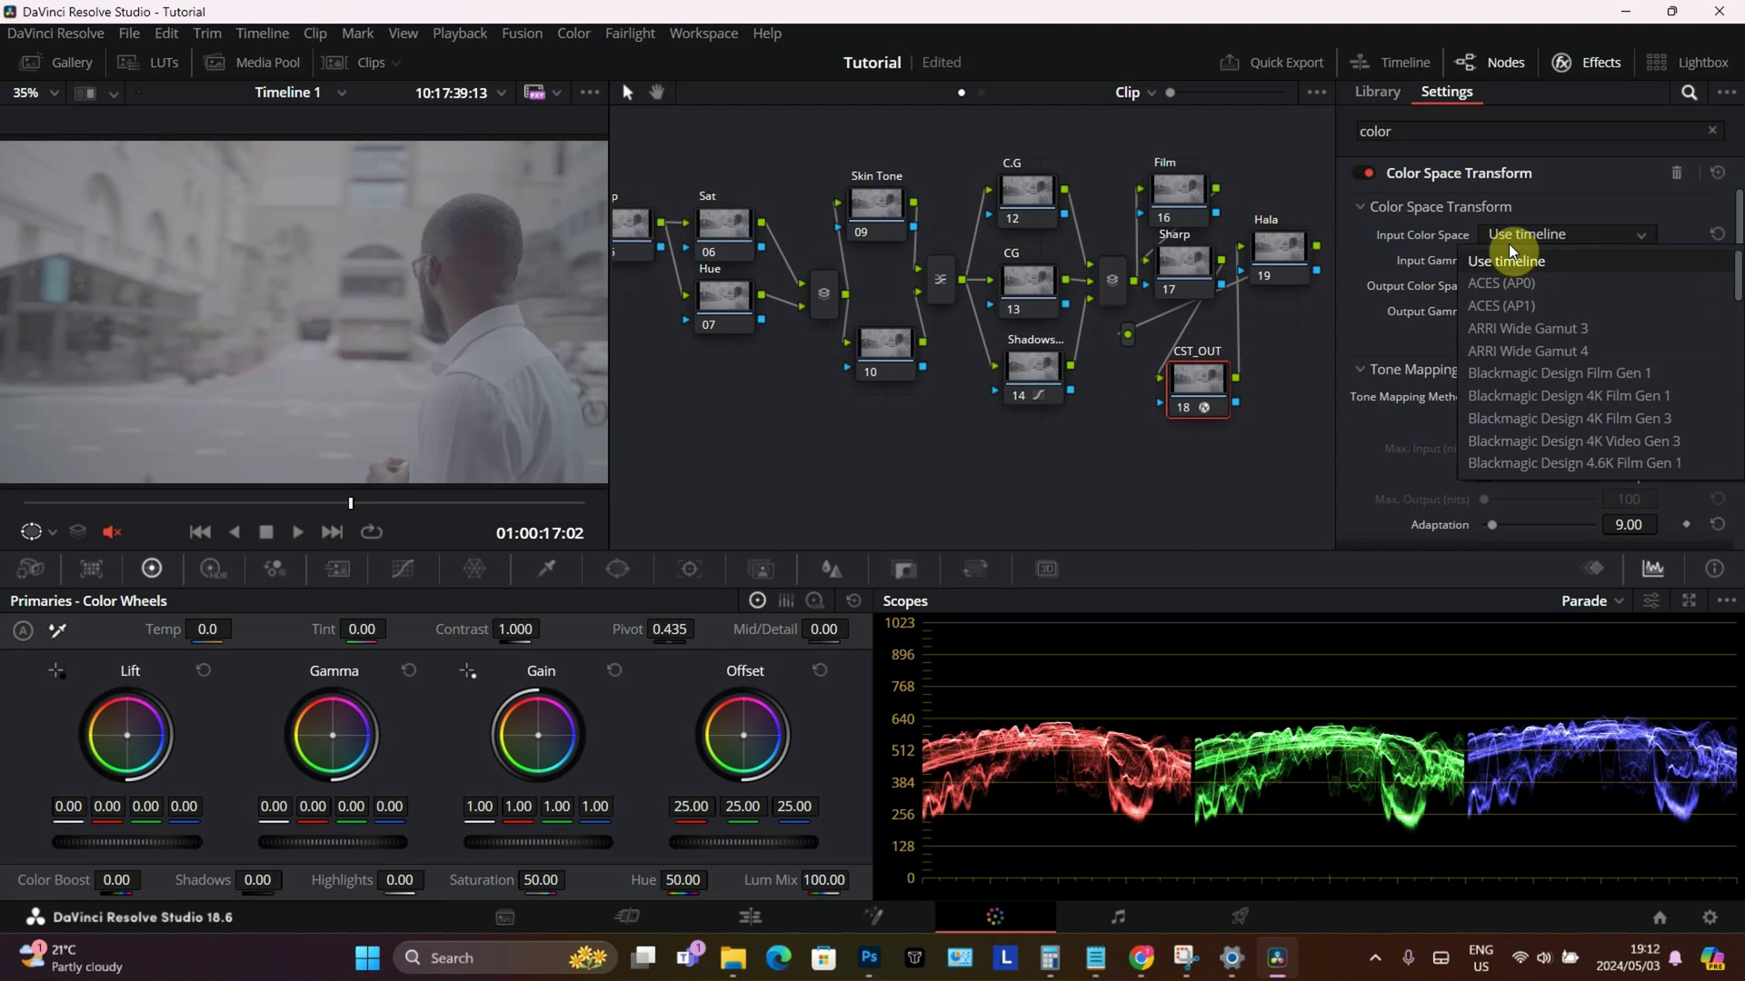
click(1535, 337)
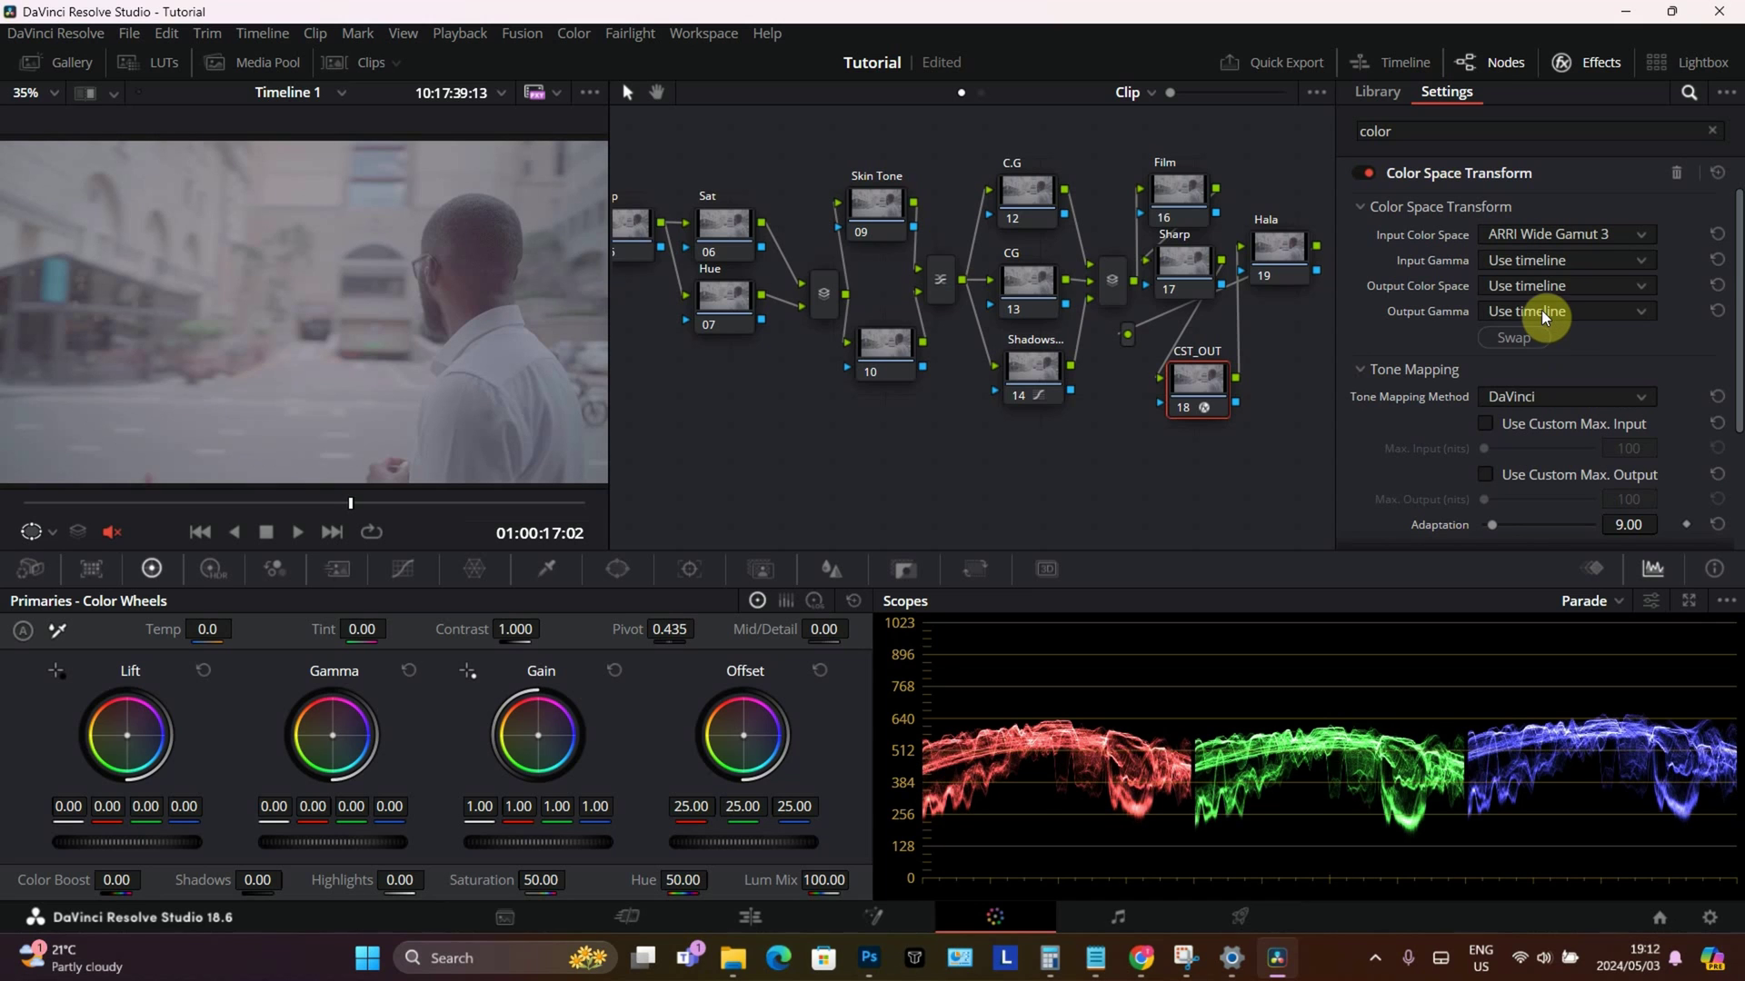
click(1532, 264)
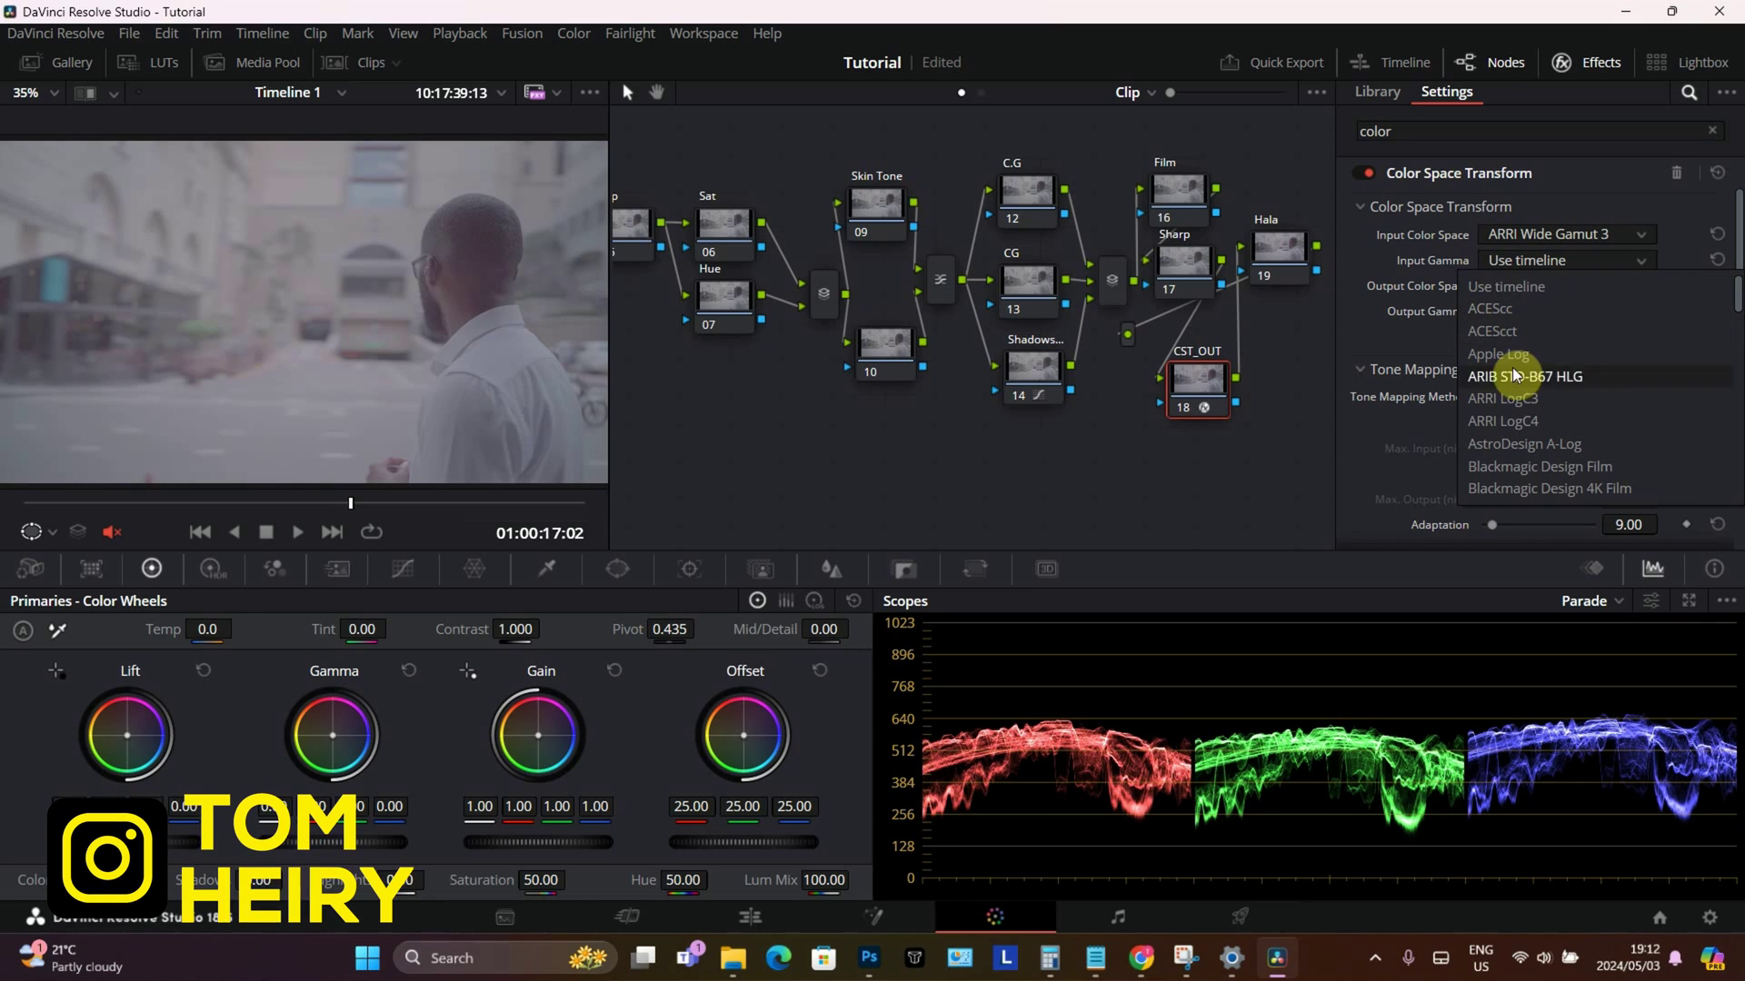
click(1528, 400)
Set the CST_OUT transform's output color space to Rec.709 and its output gamma to Cineon Film Log
click(1551, 291)
scroll(1550, 292, down, 5)
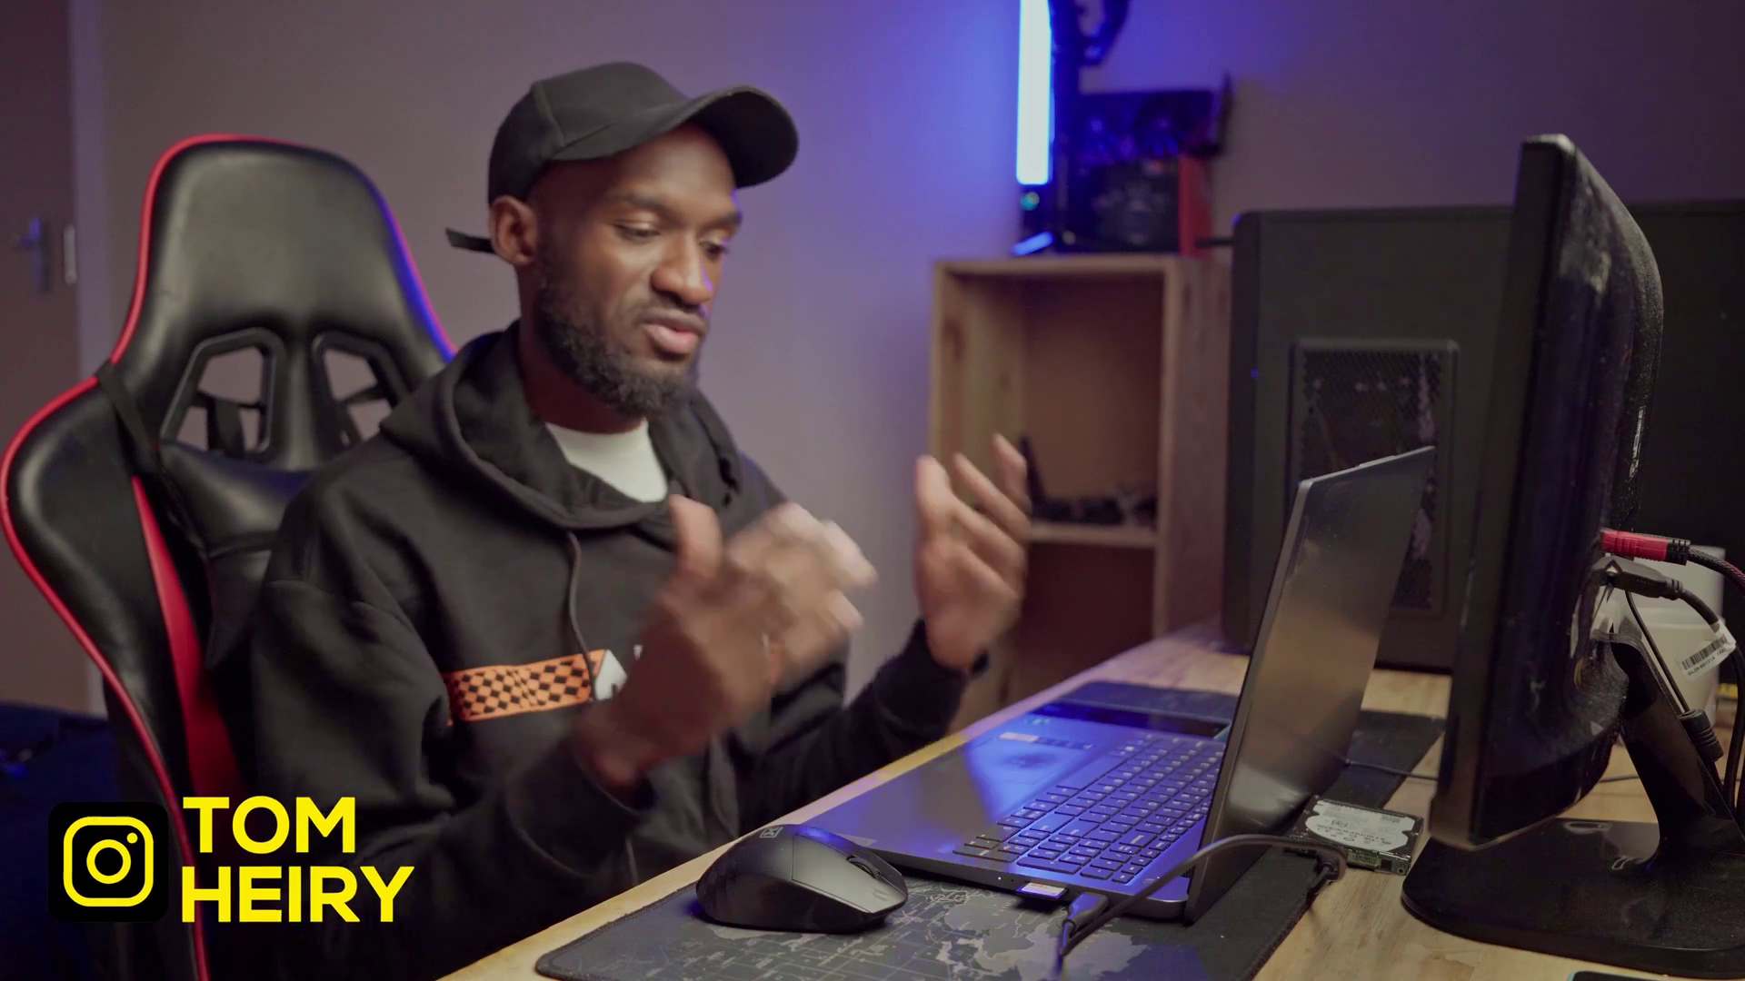
click(1529, 311)
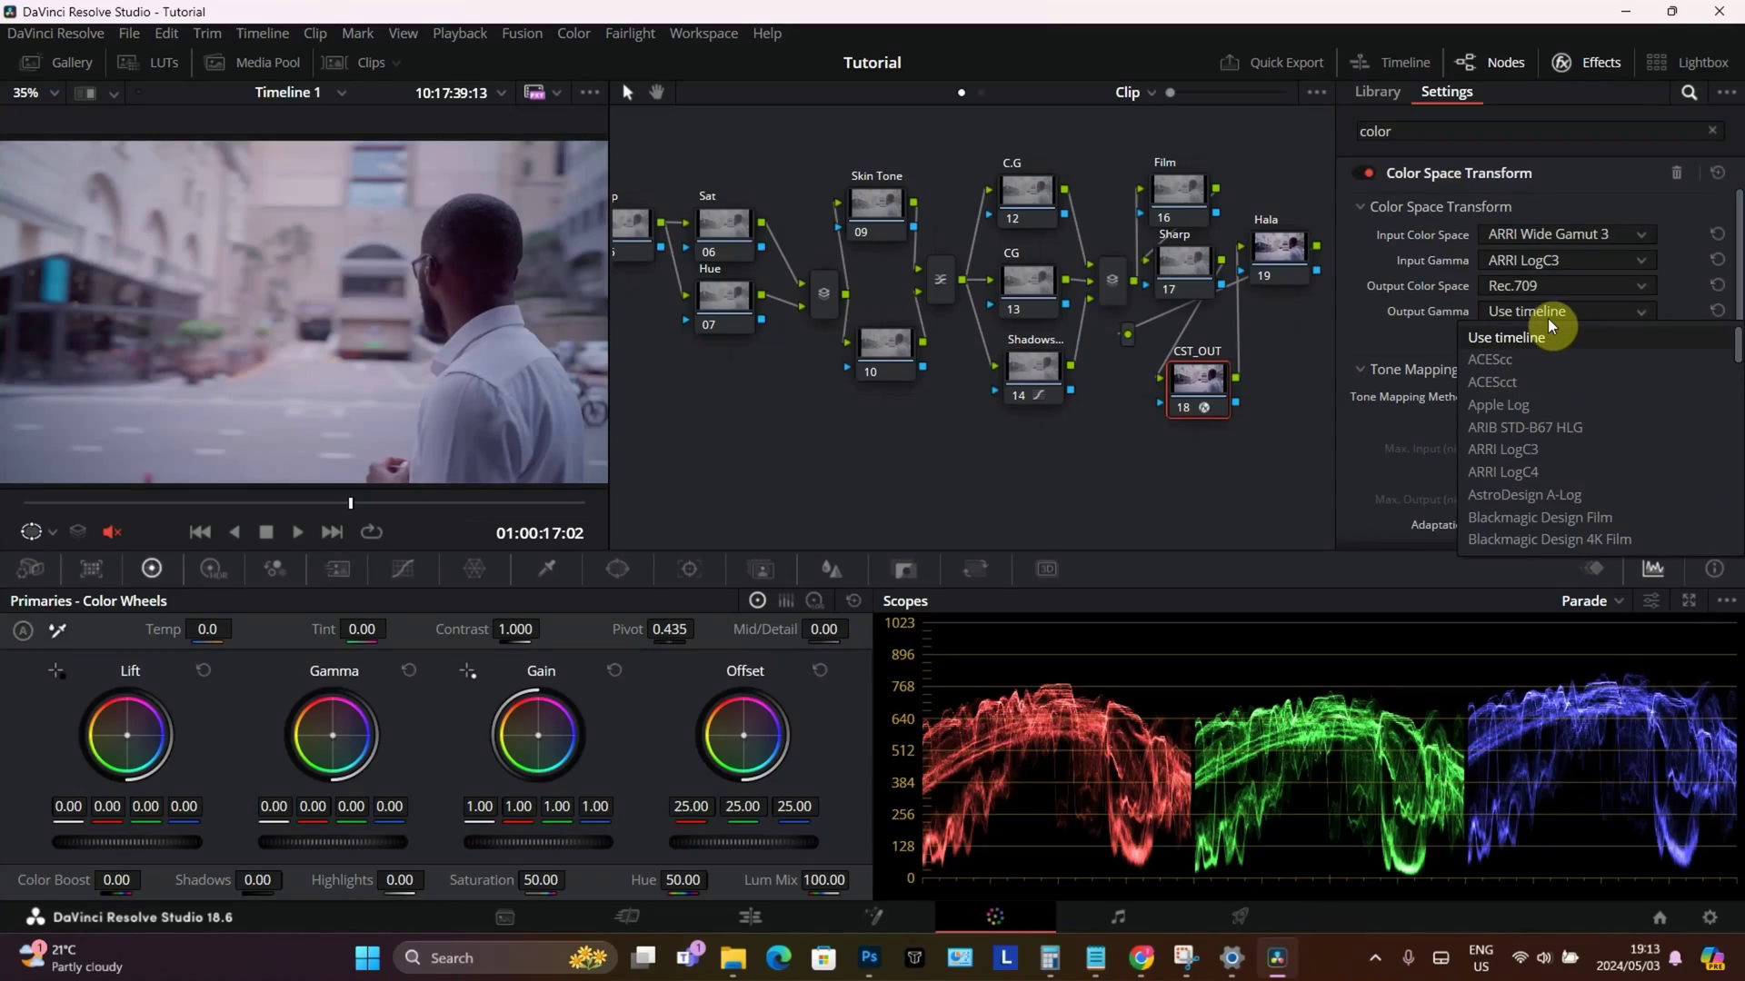
click(1549, 326)
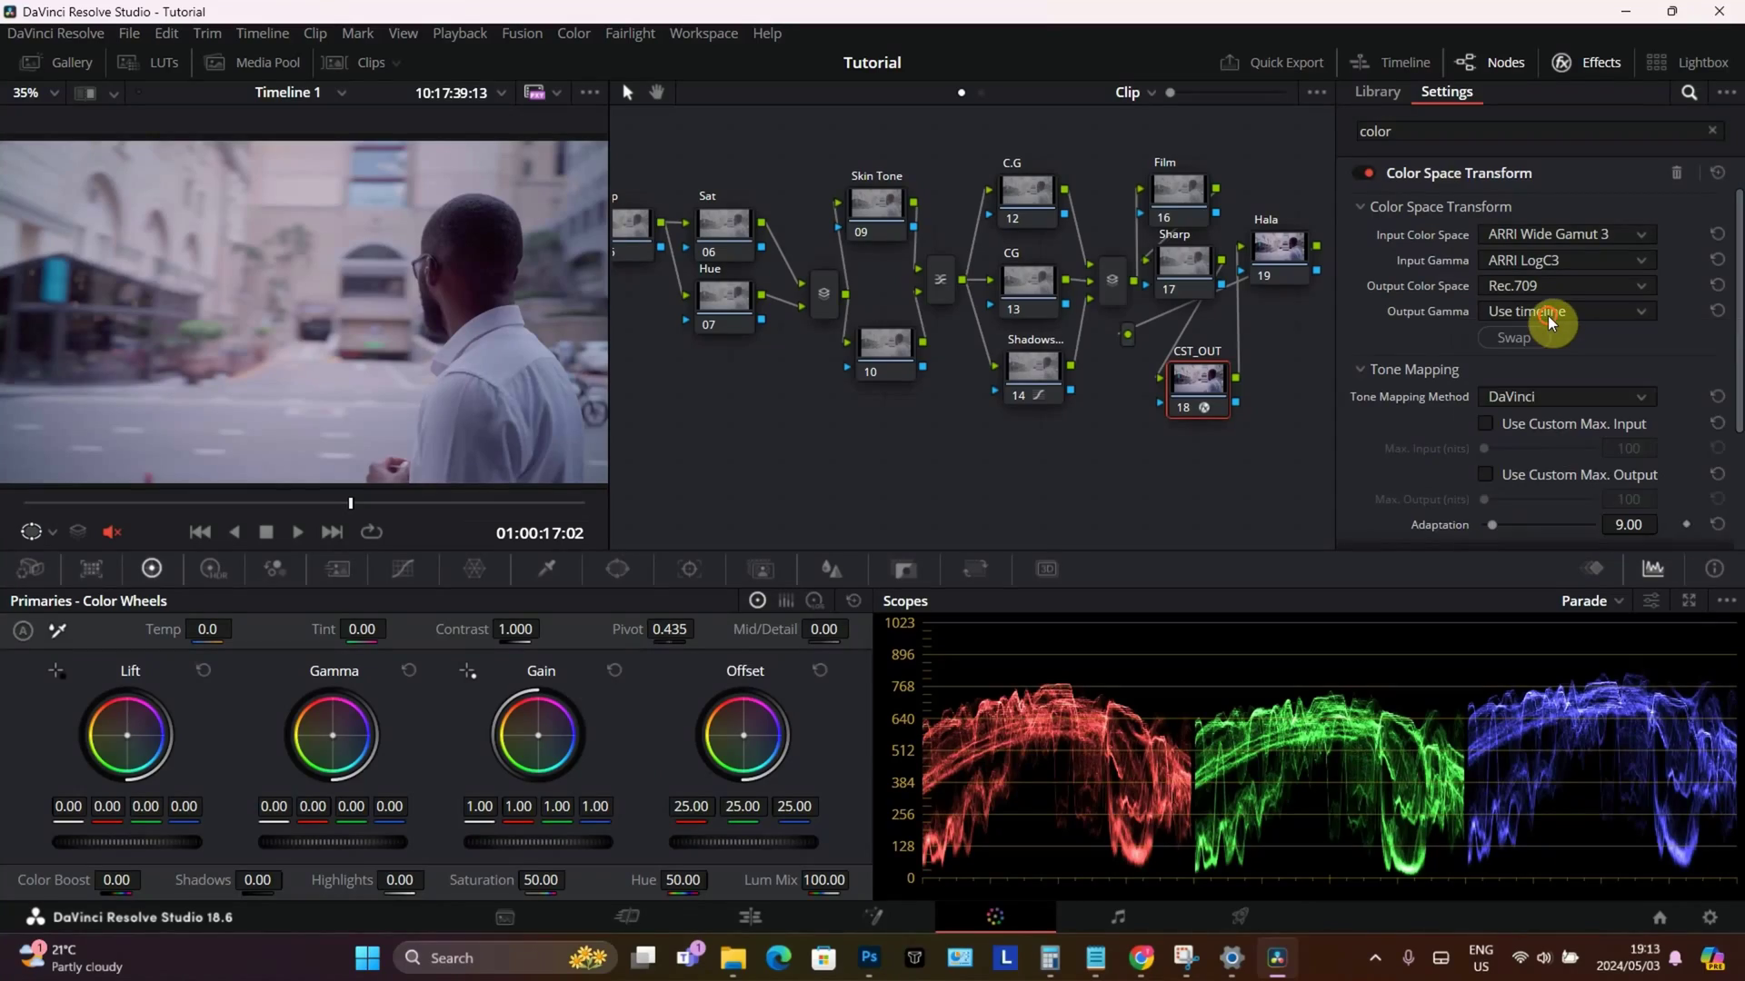
click(1549, 322)
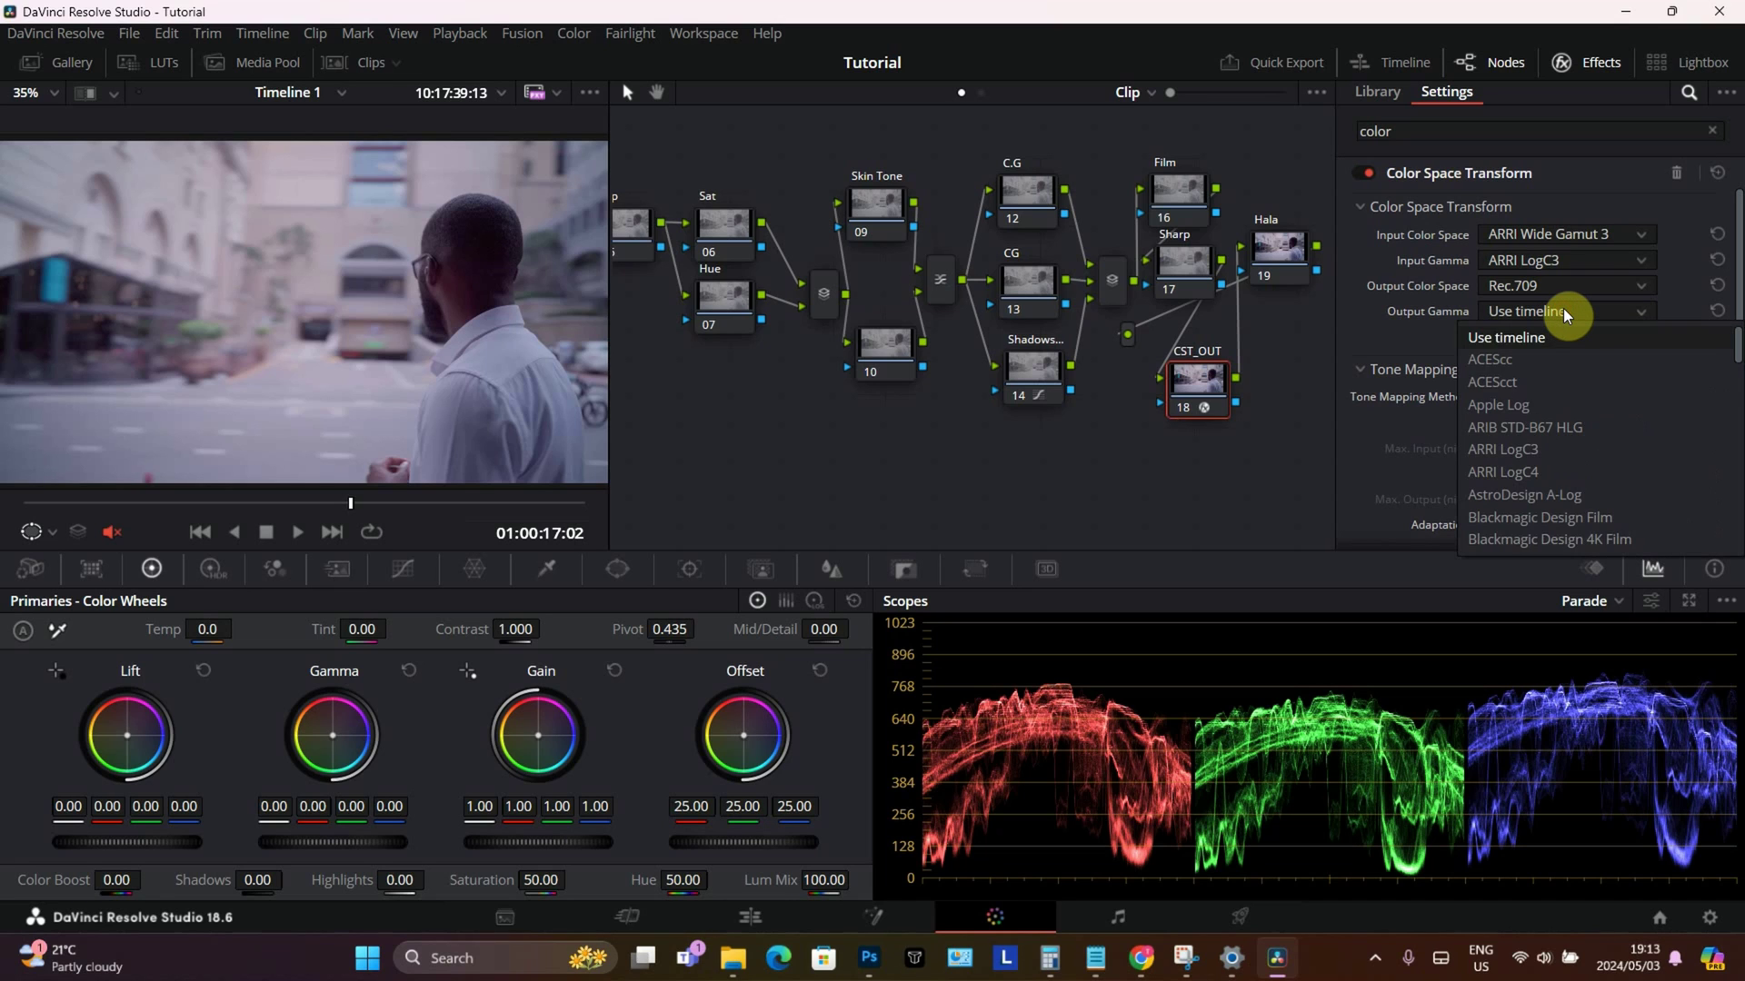
key(Down)
key(Down)
key(Down)
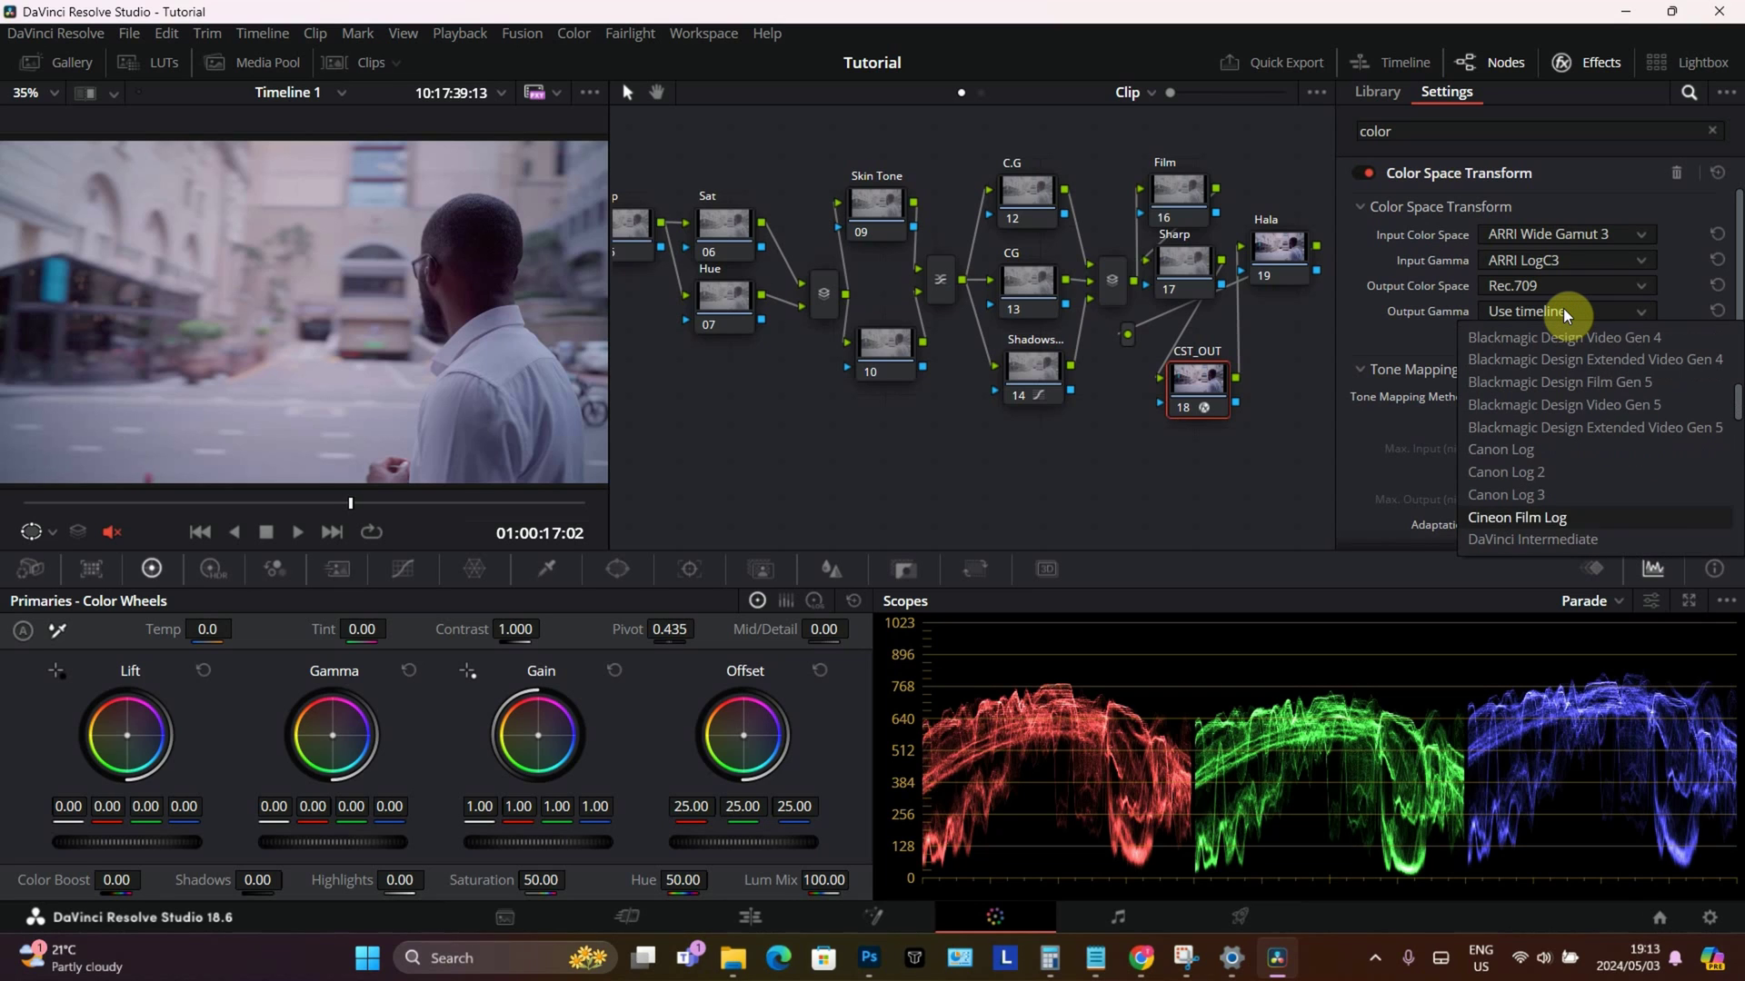
key(Return)
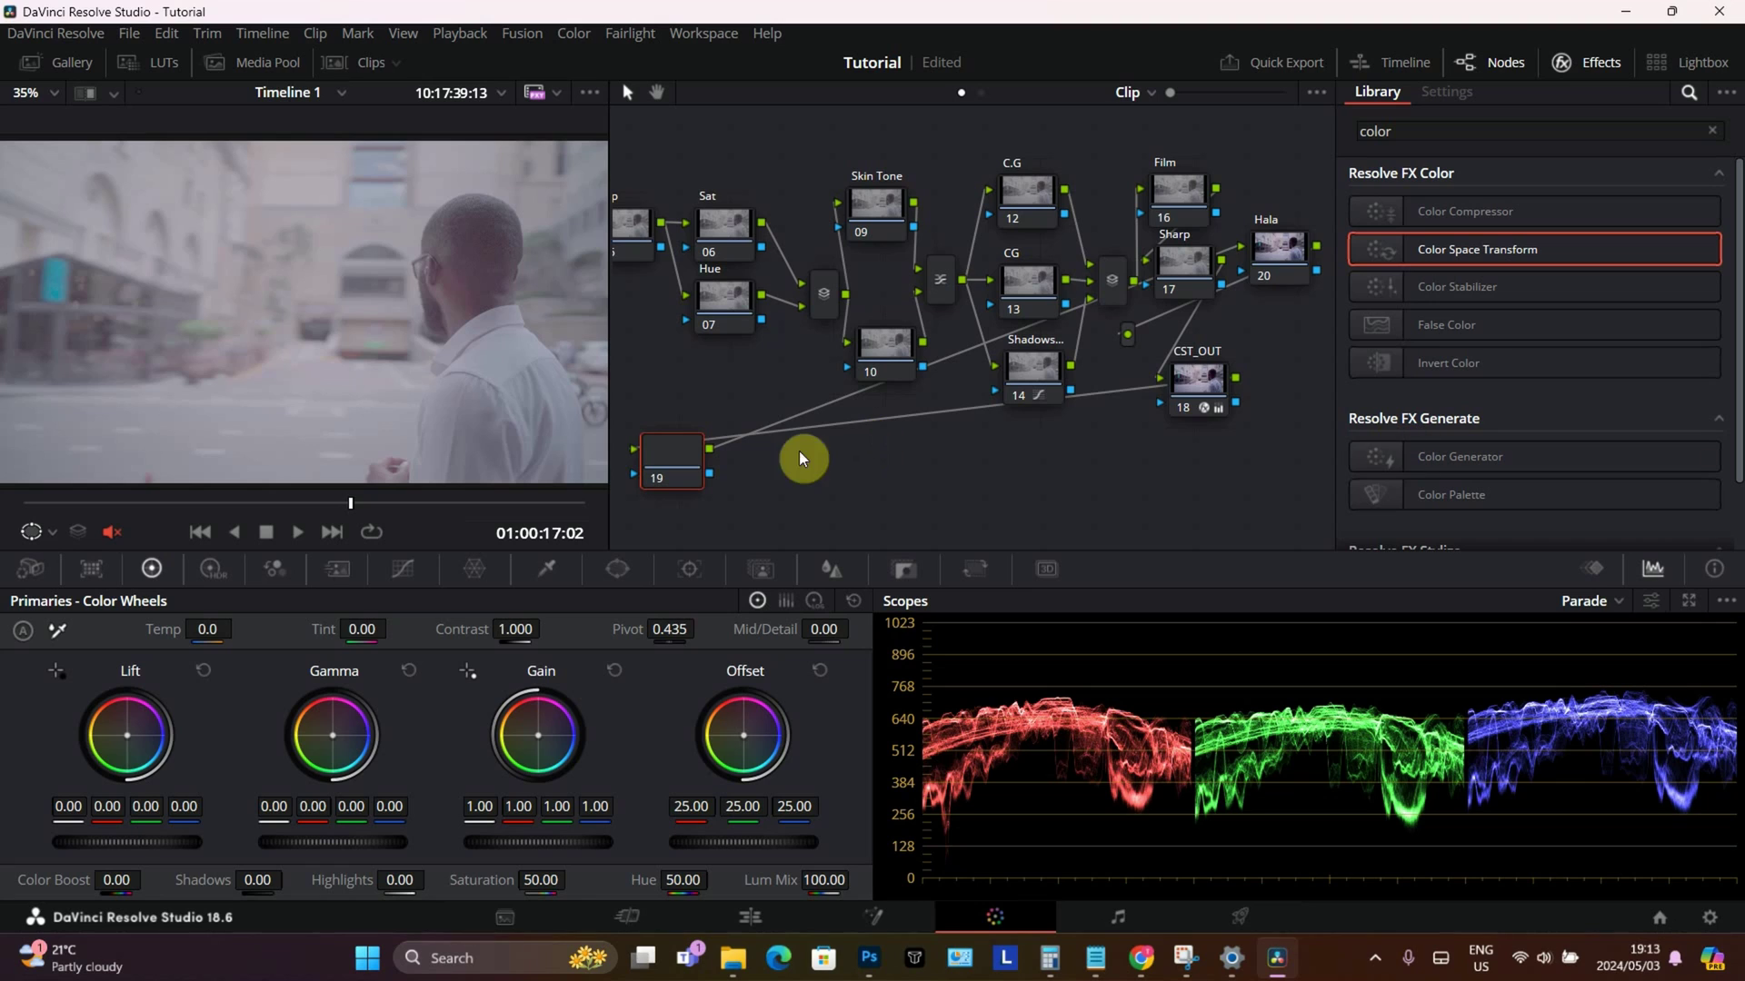
Place a new node after CST_OUT and apply the Rec709 Fujifilm 3513DI D55 LUT from Film Looks to it
drag(662, 470, 1281, 402)
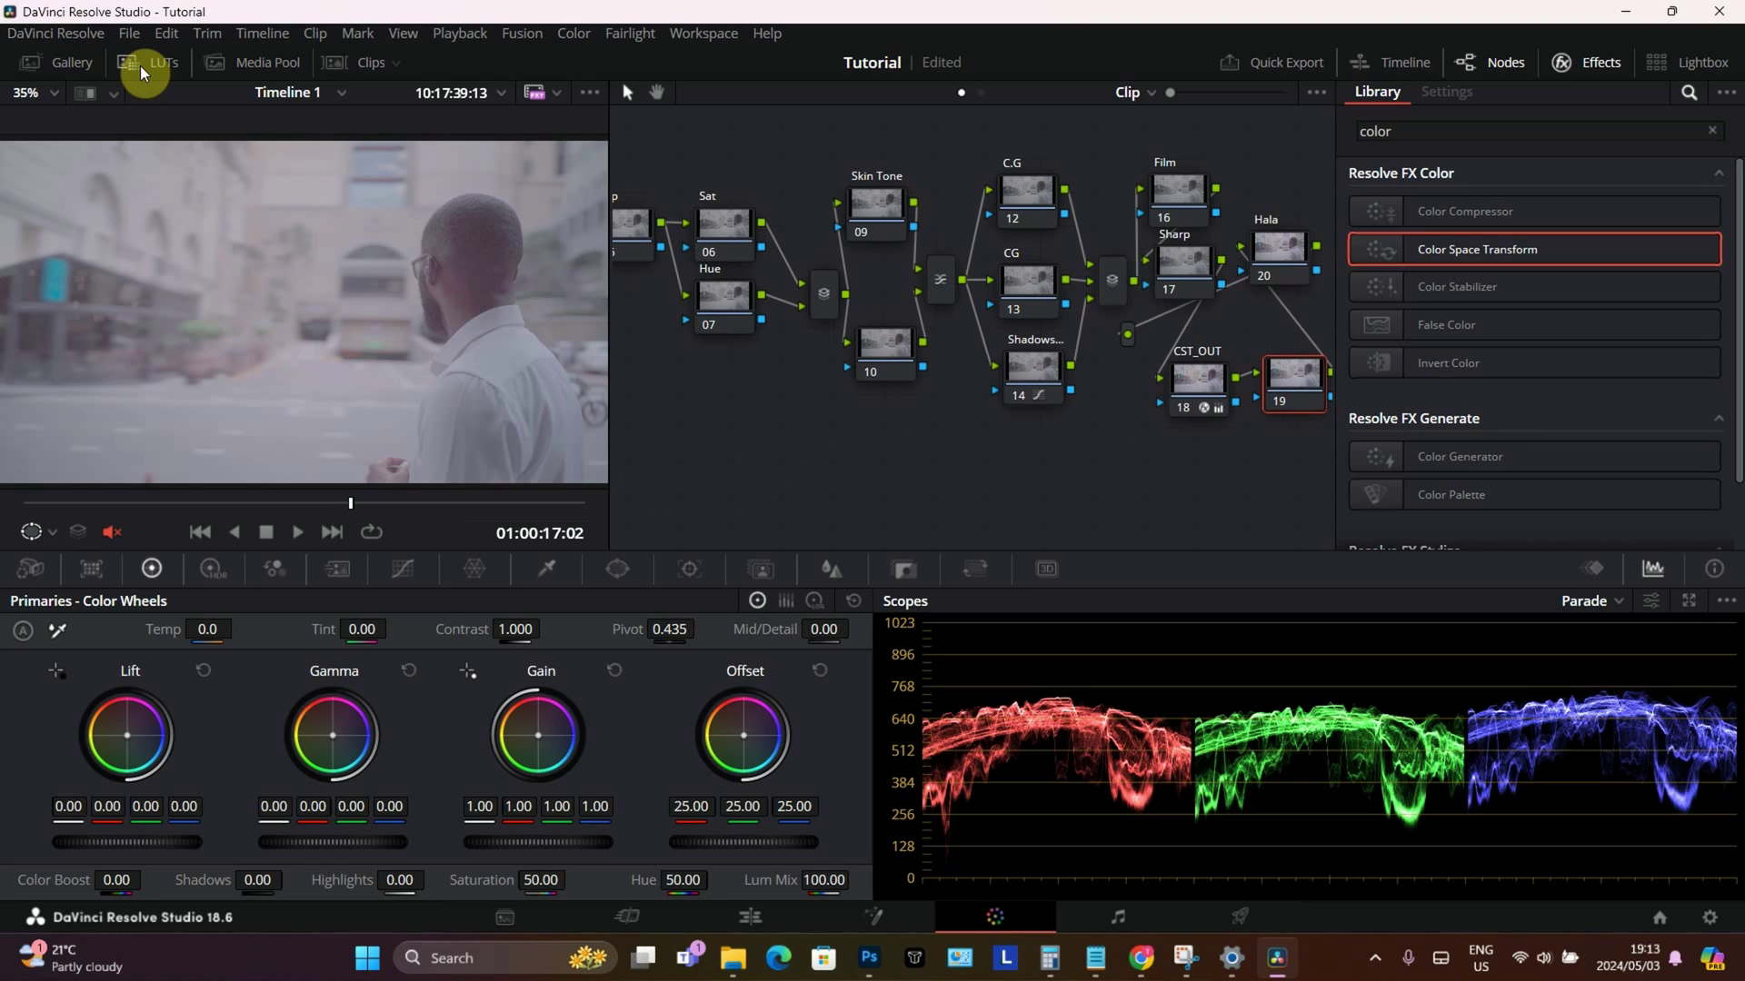
click(168, 63)
click(106, 277)
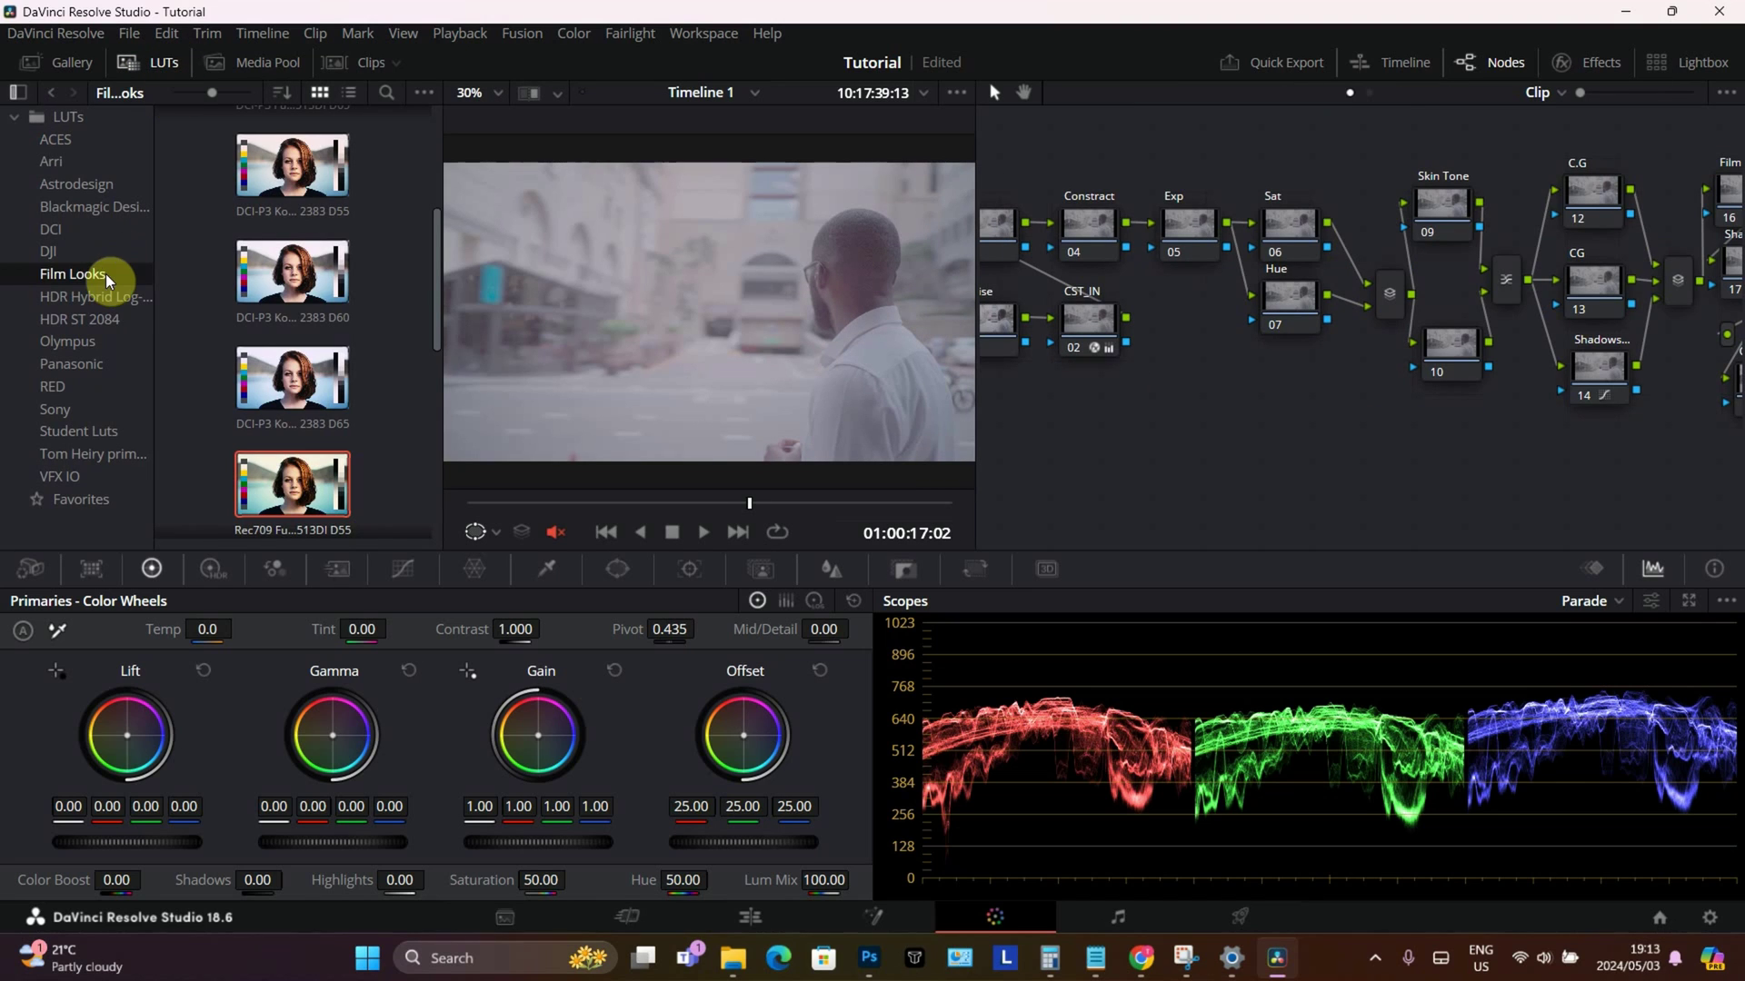
scroll(287, 372, down, 2)
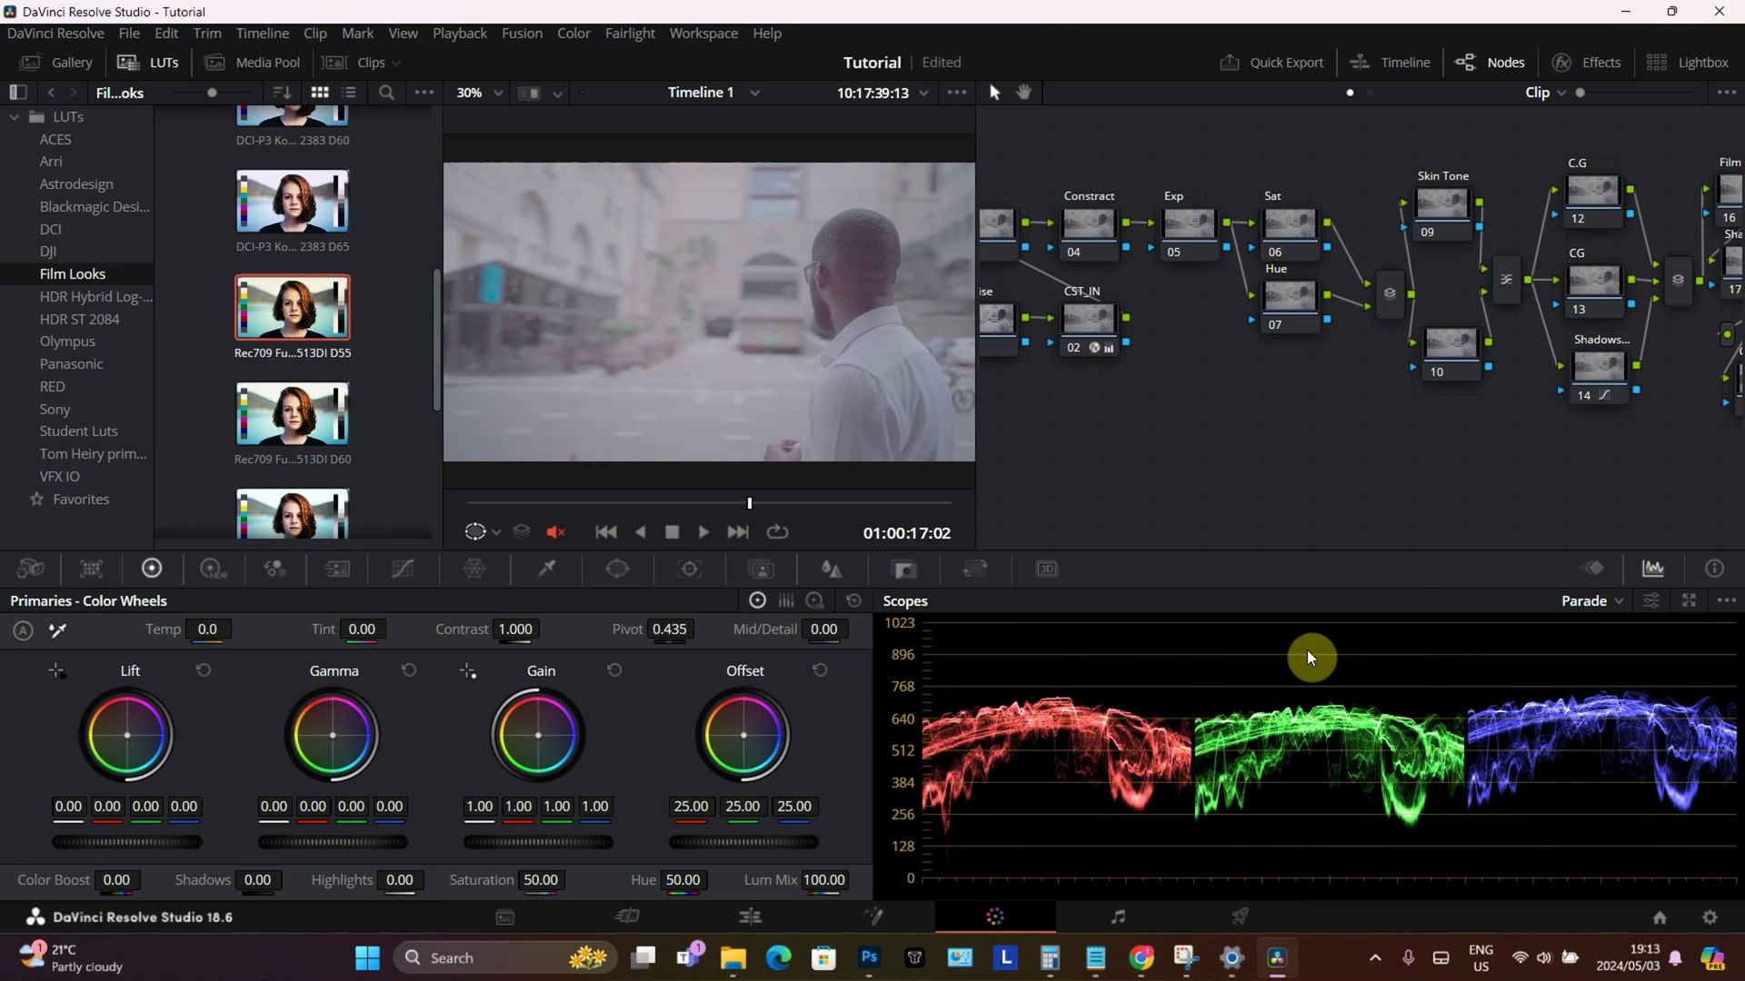
scroll(1383, 515, right, 5)
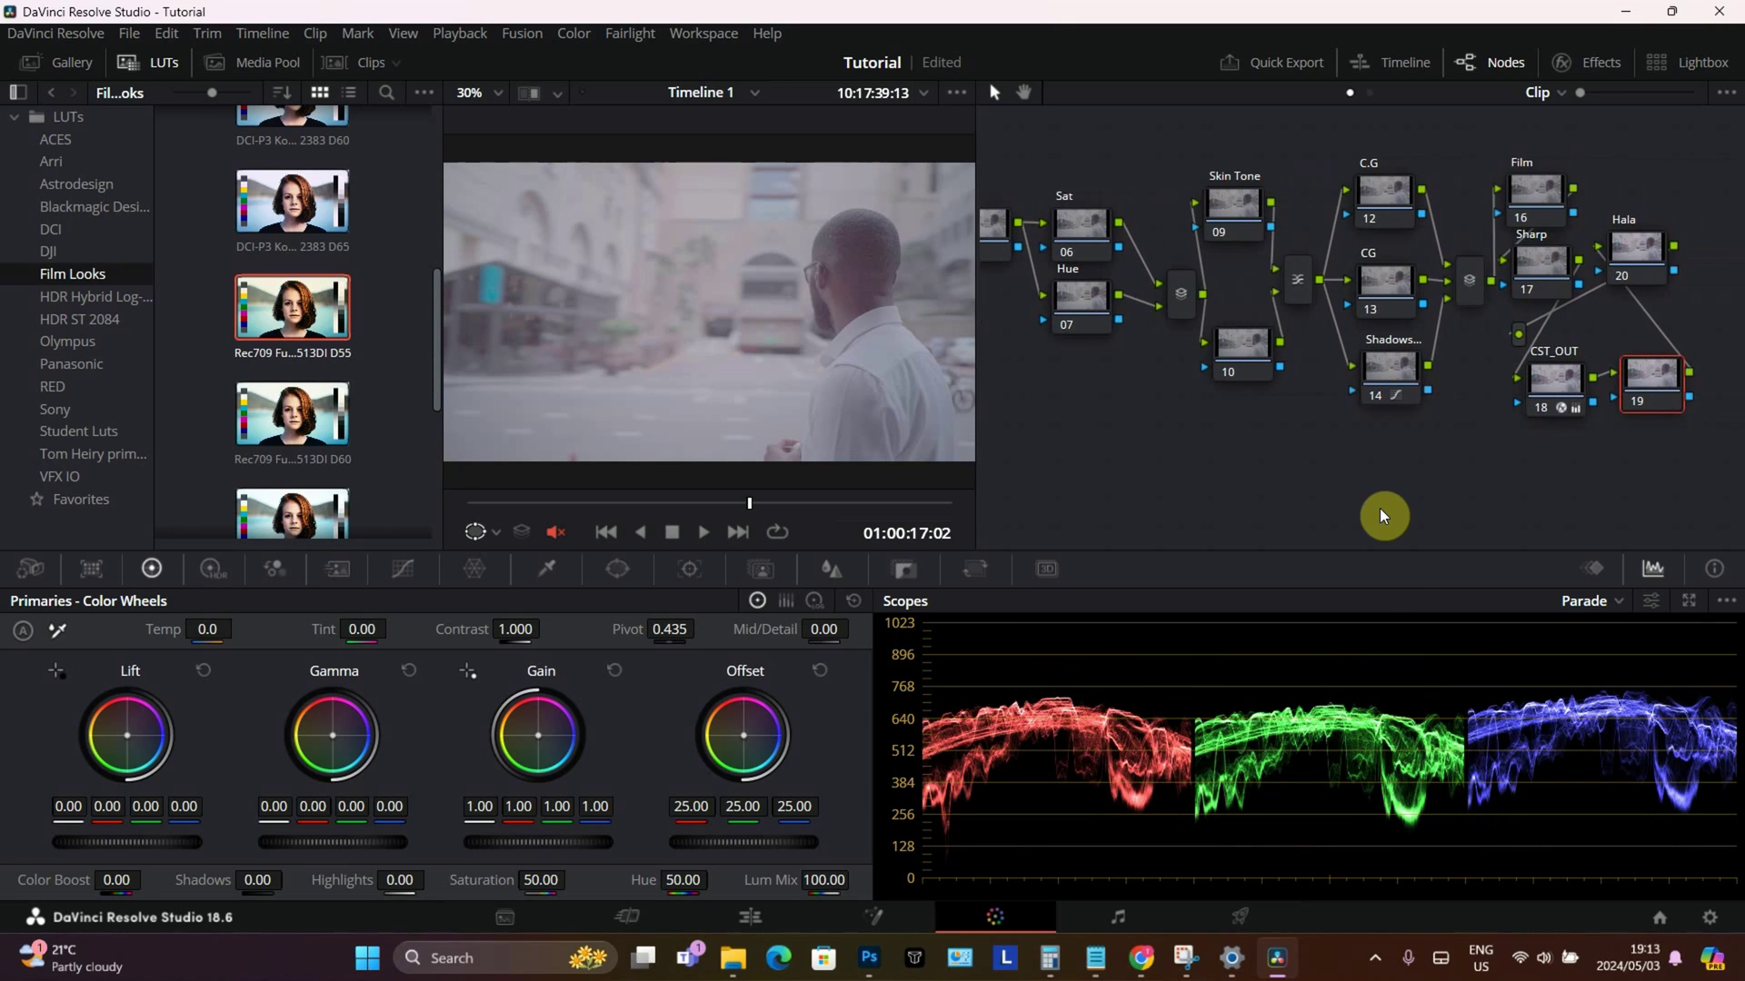
drag(291, 314, 1622, 386)
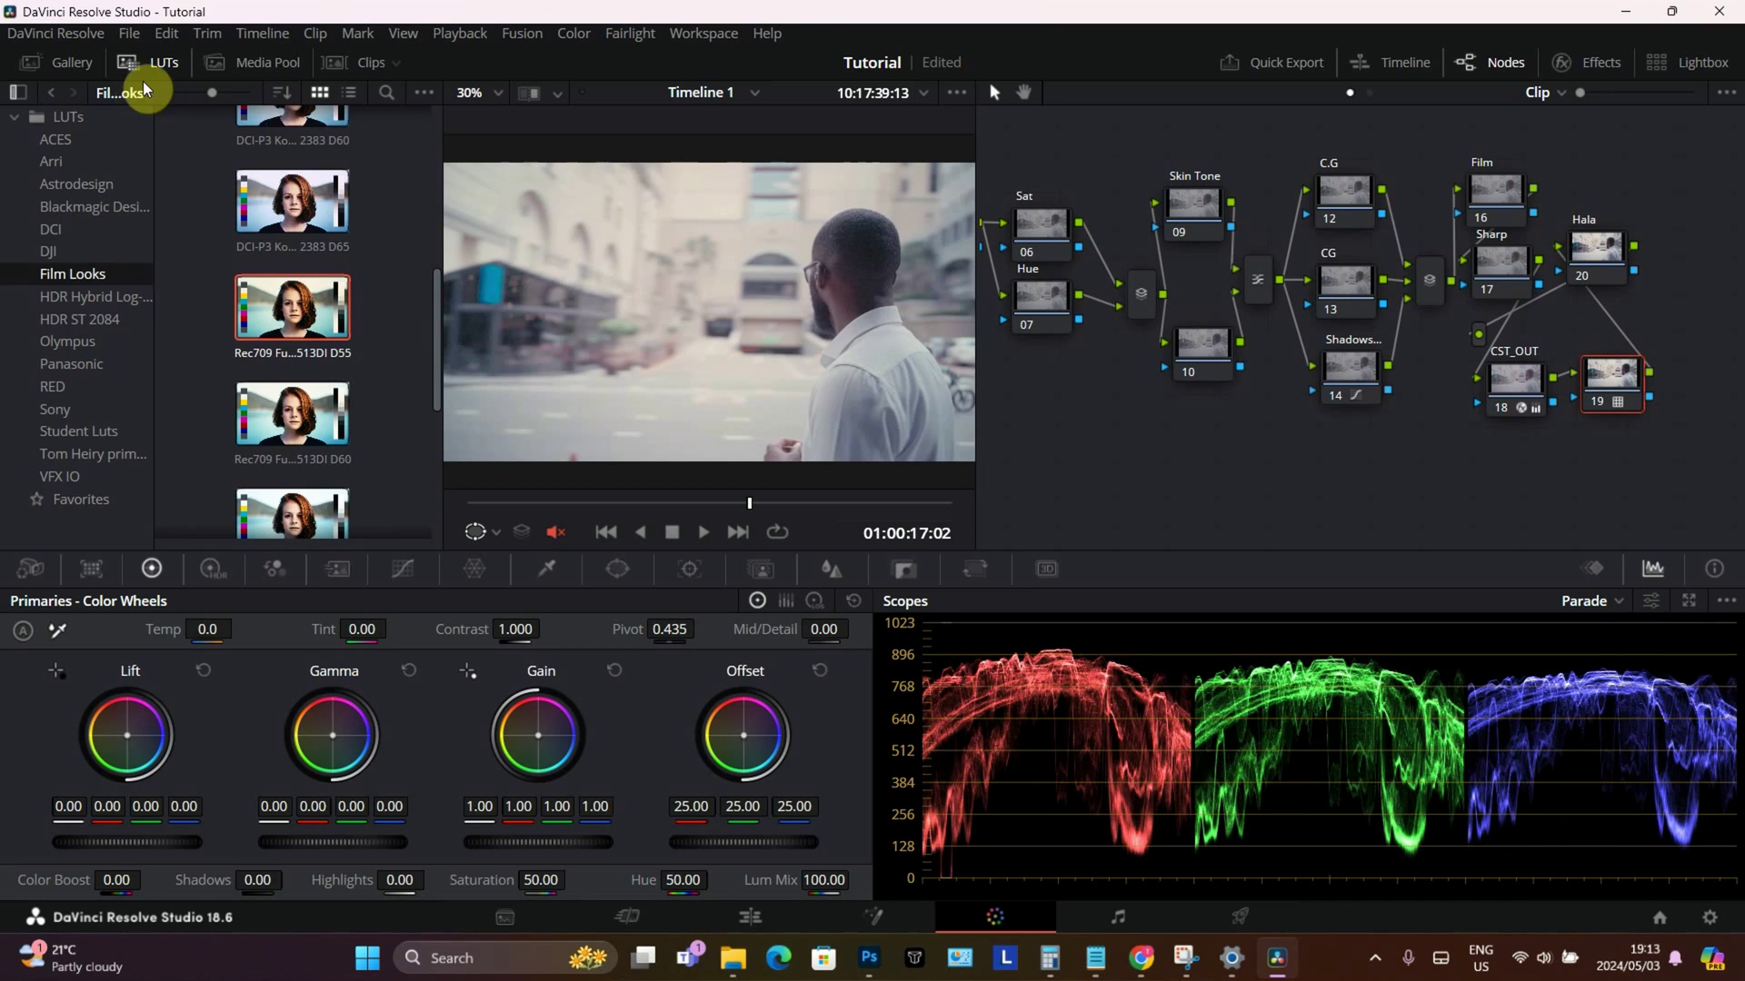
click(173, 71)
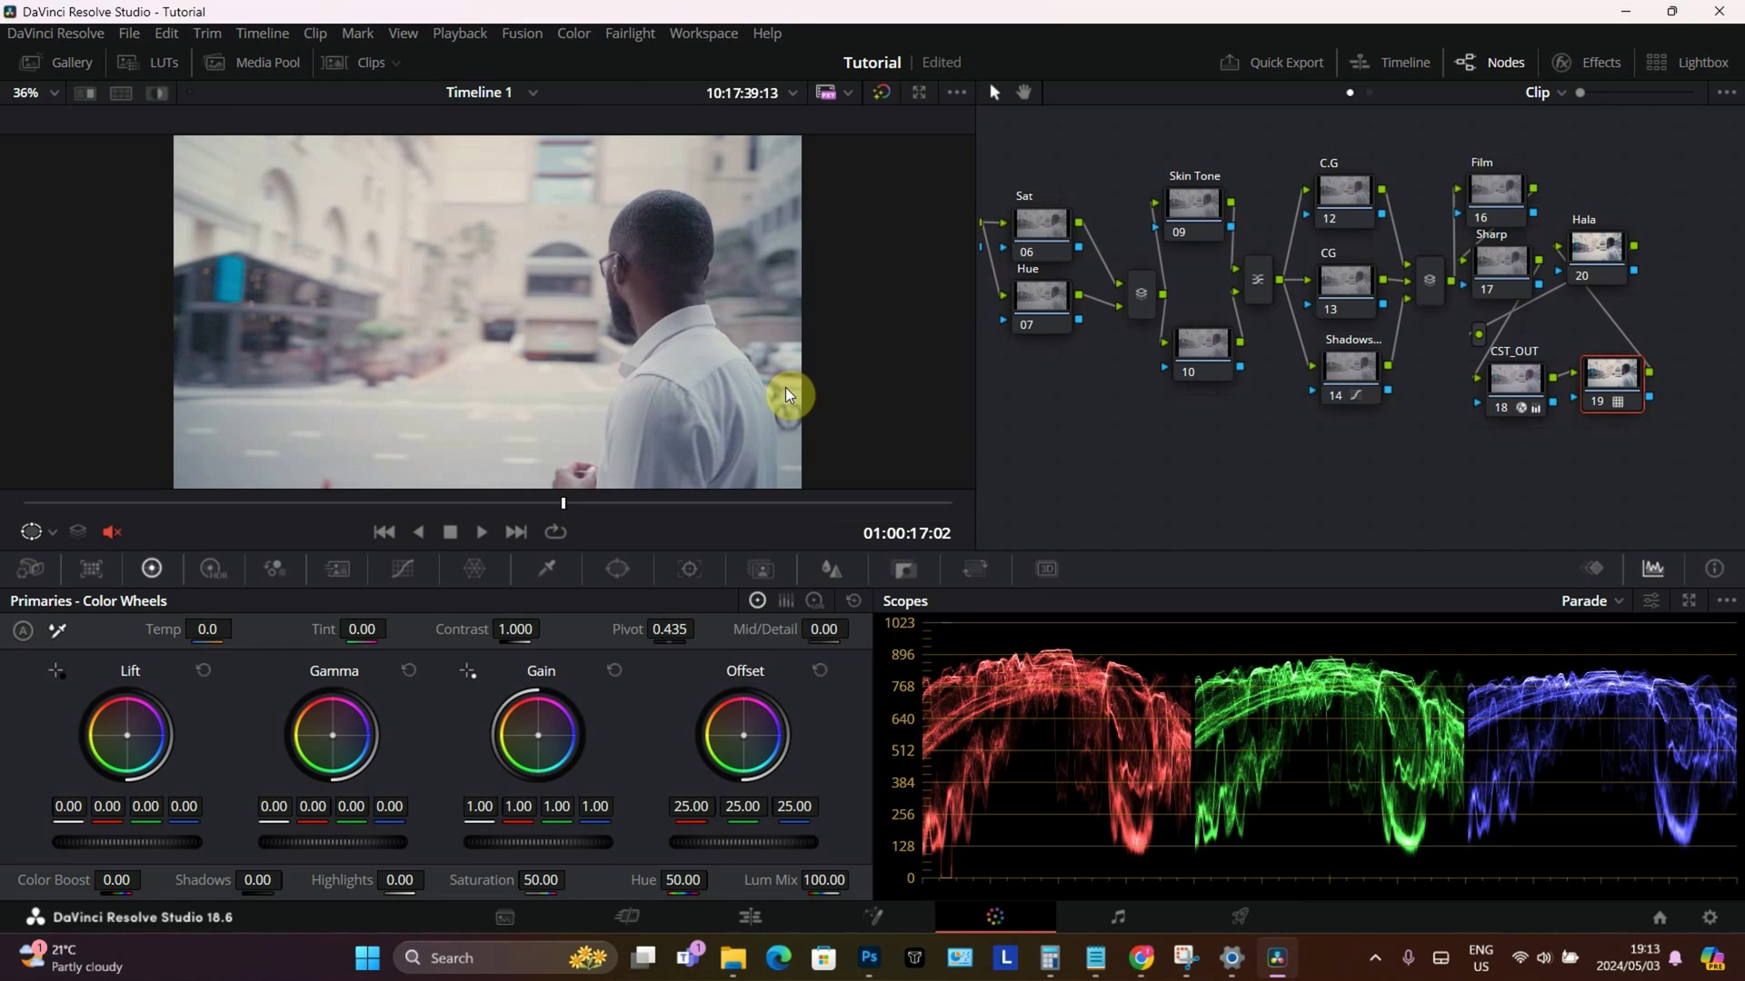
Set the color space of the Sat node to HSL
drag(977, 400, 681, 376)
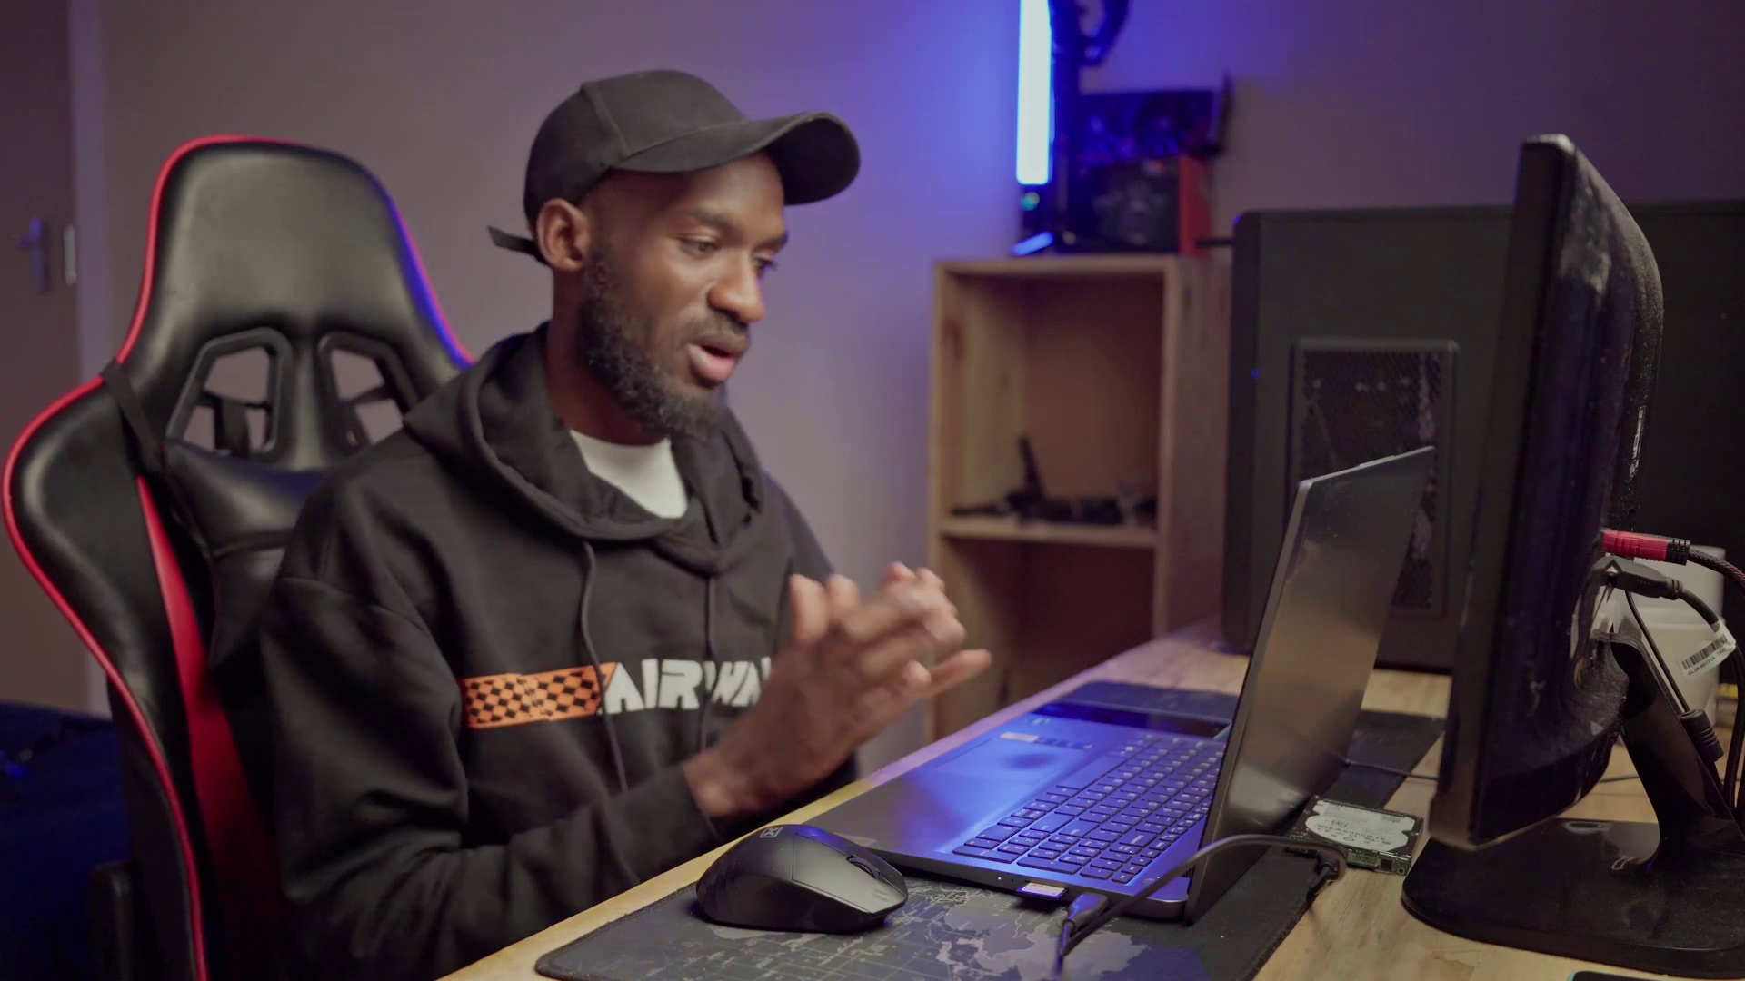
click(1046, 232)
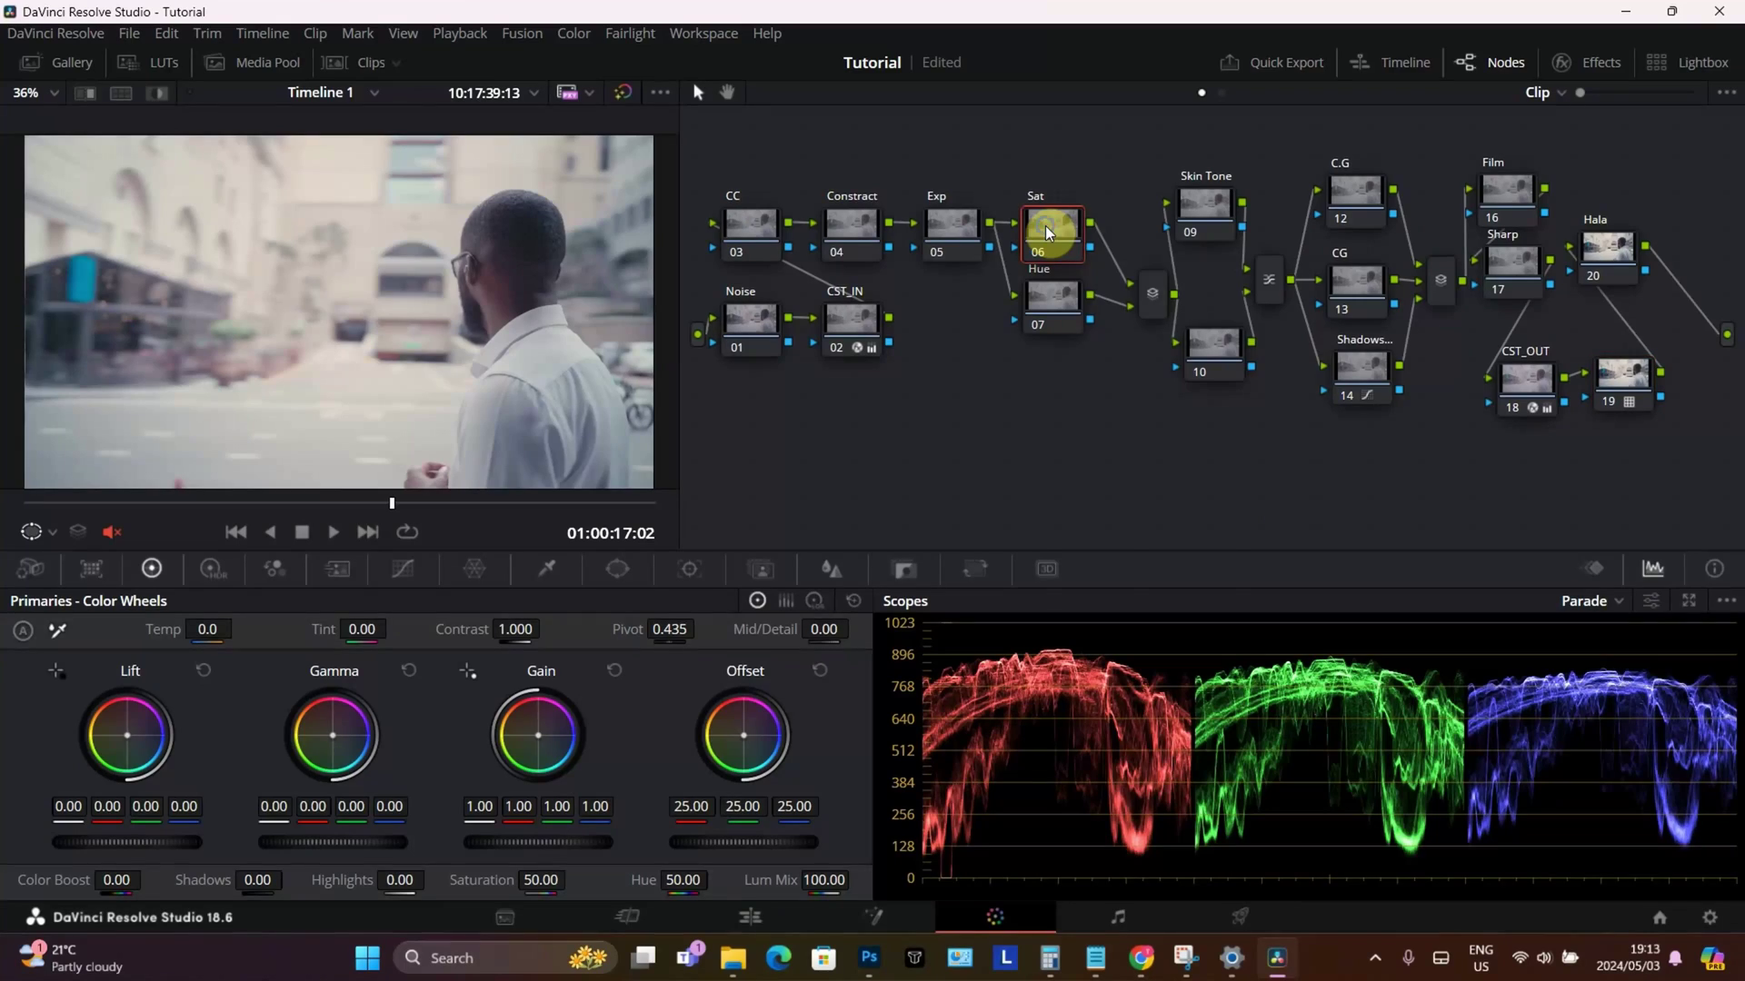
right_click(1047, 232)
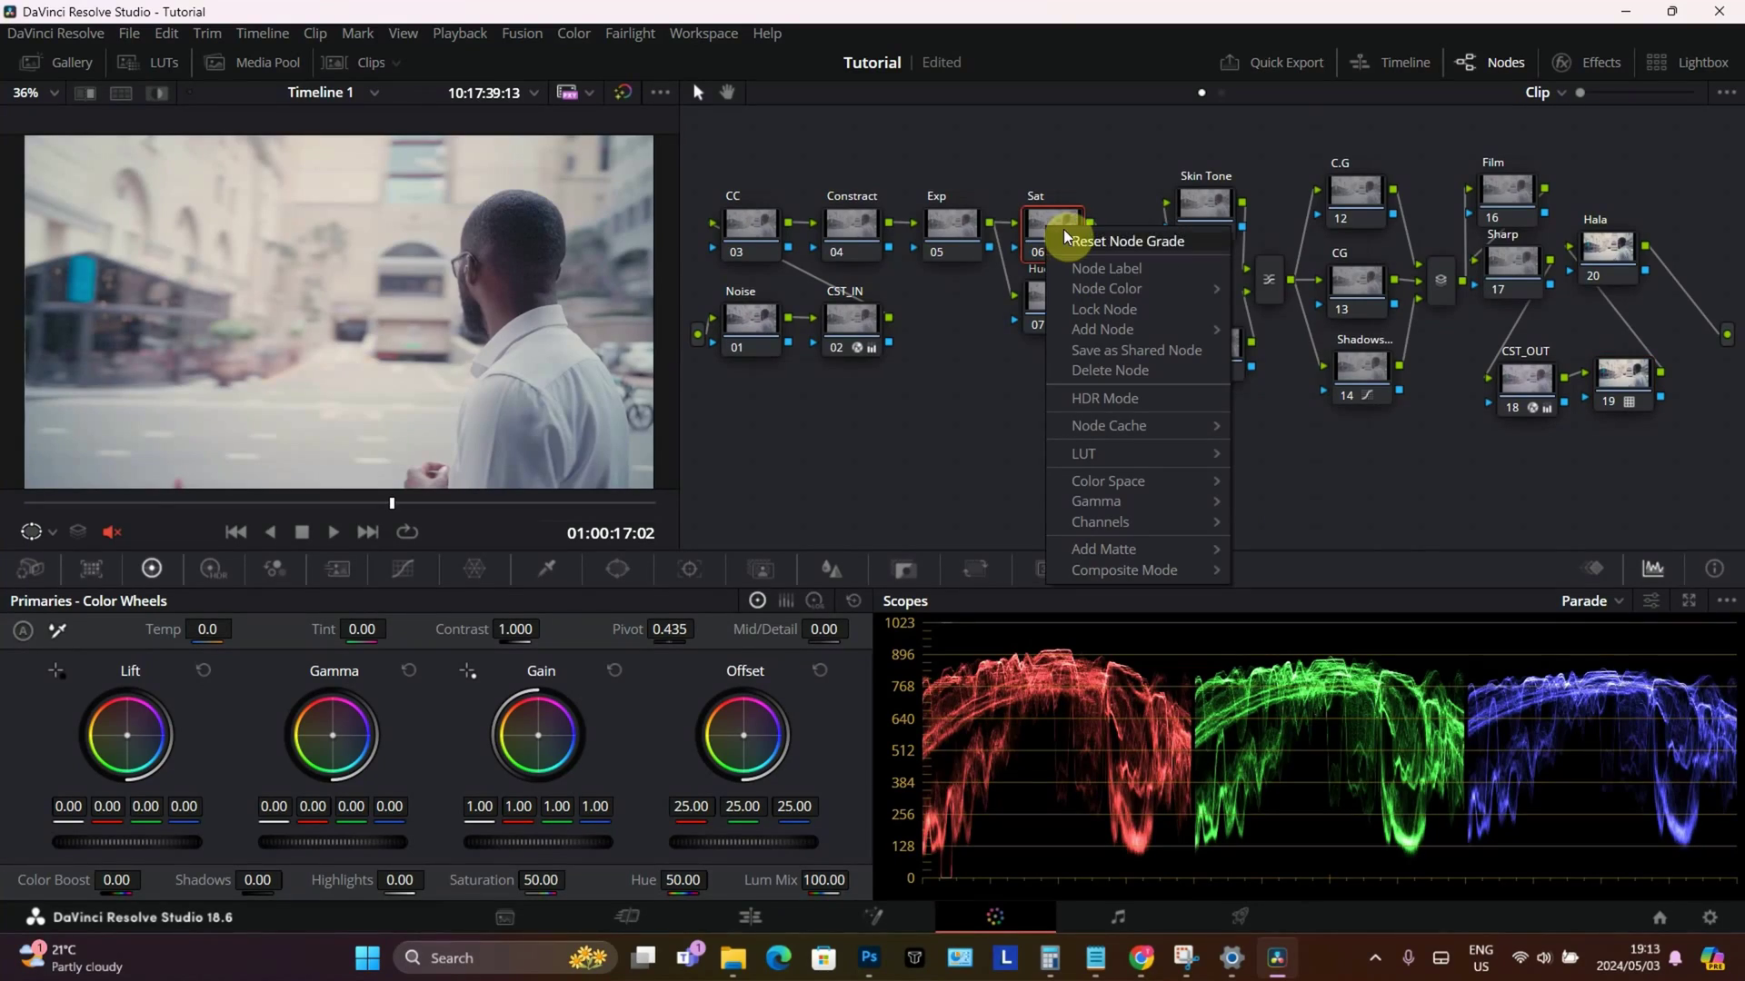
mouse_move(1100, 501)
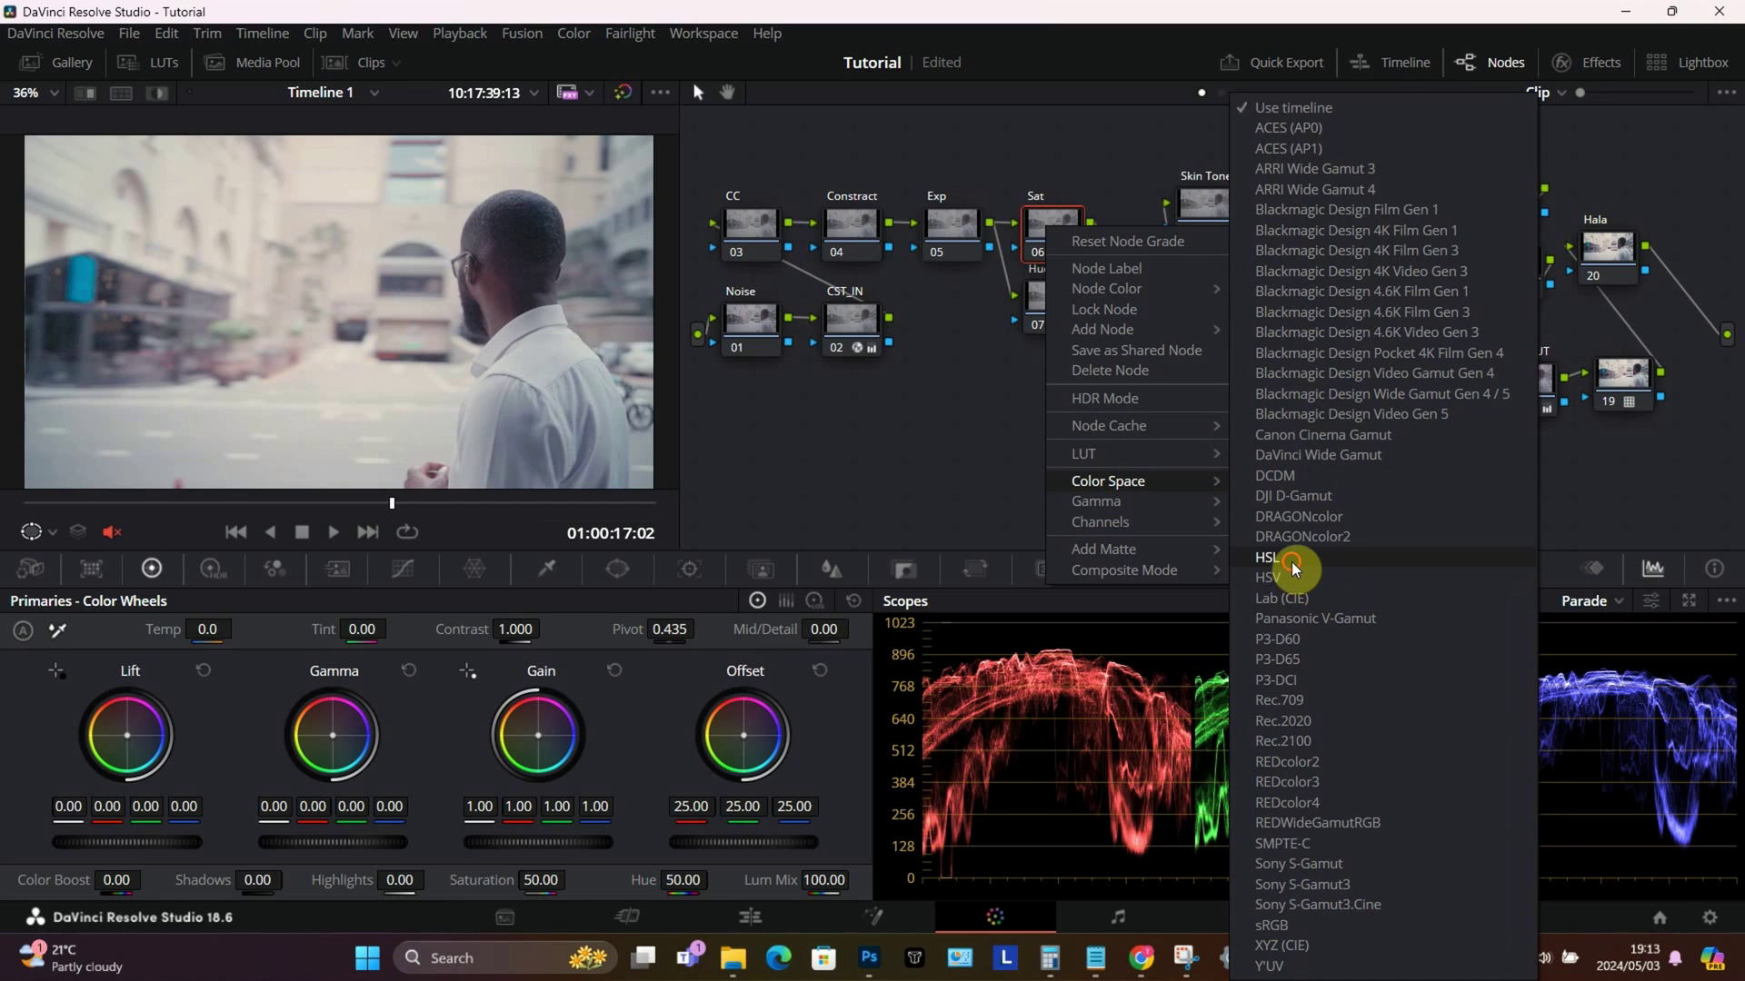
click(1292, 560)
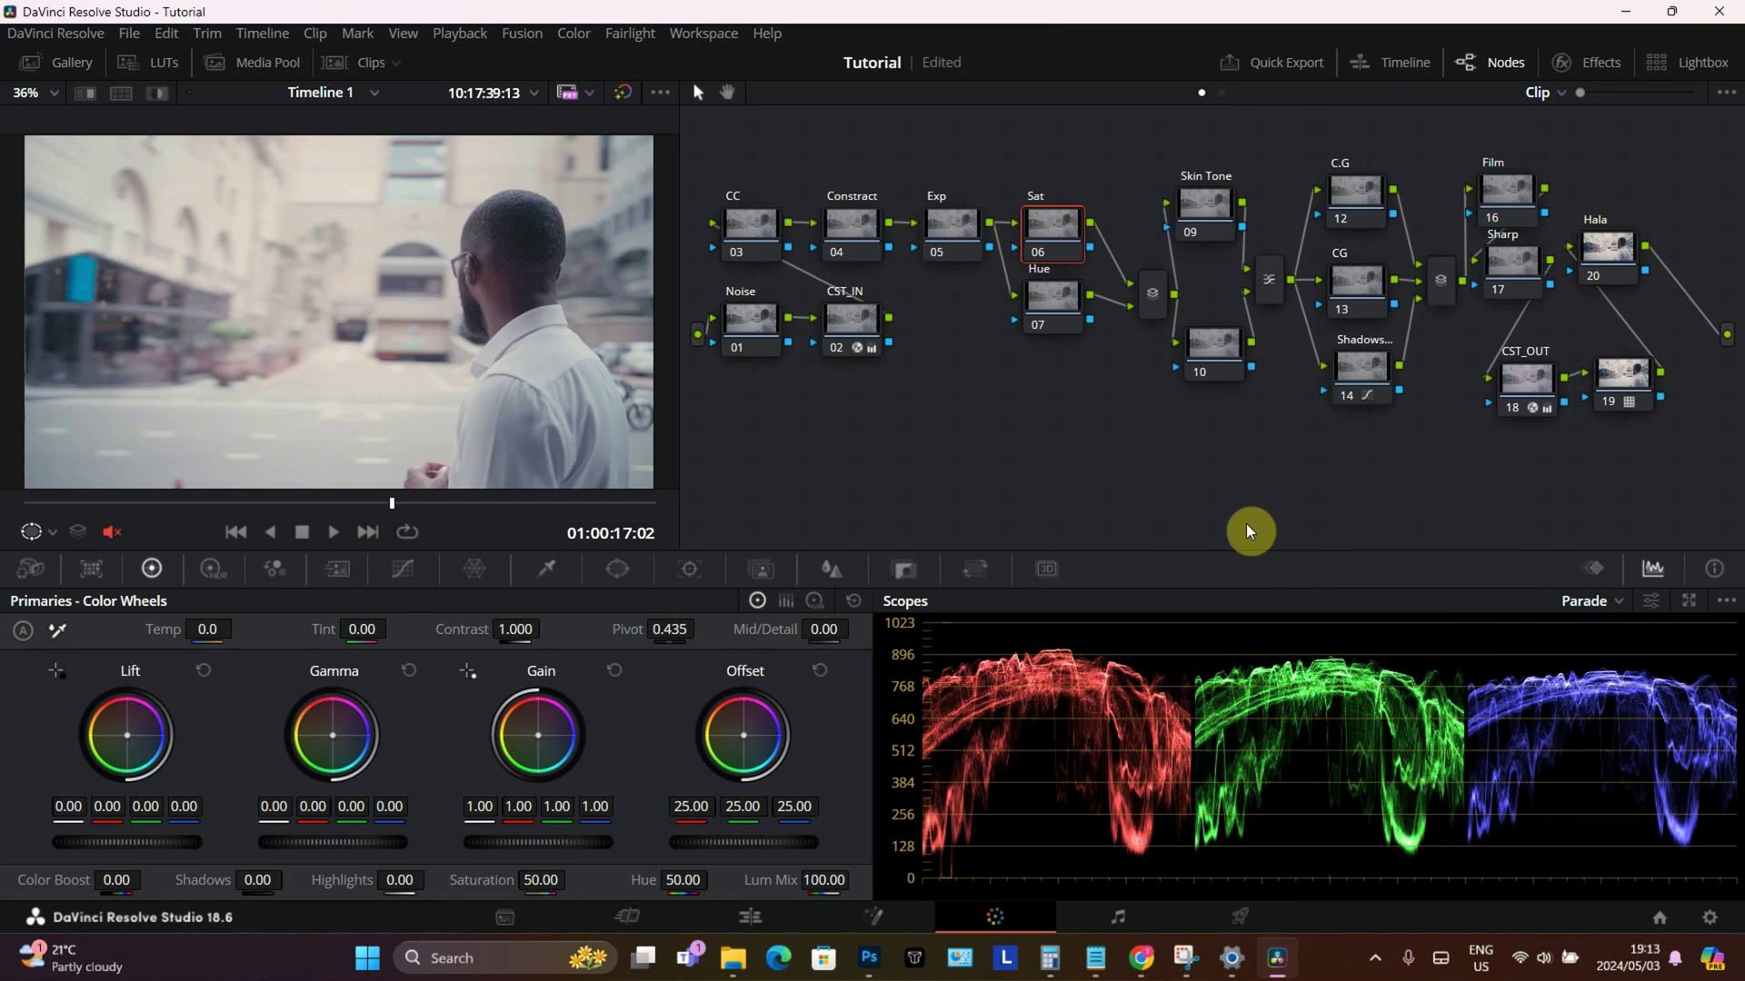
Change which color channels are enabled on the Sat node
right_click(1054, 241)
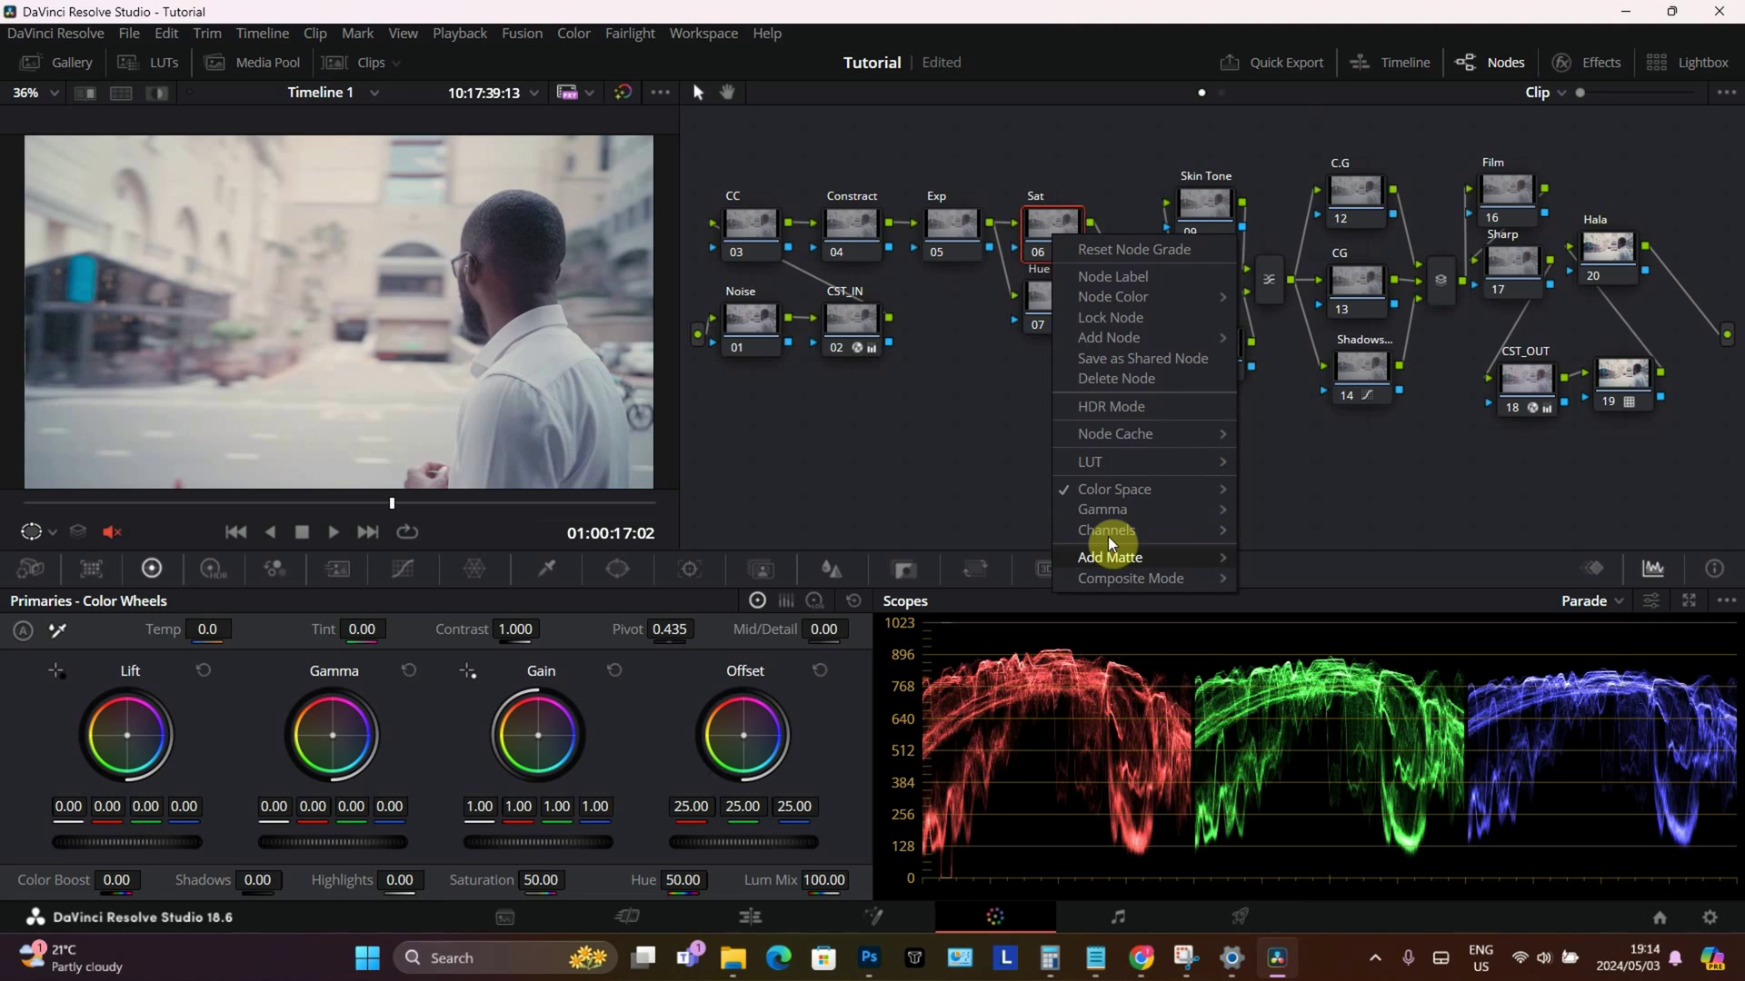
click(1308, 541)
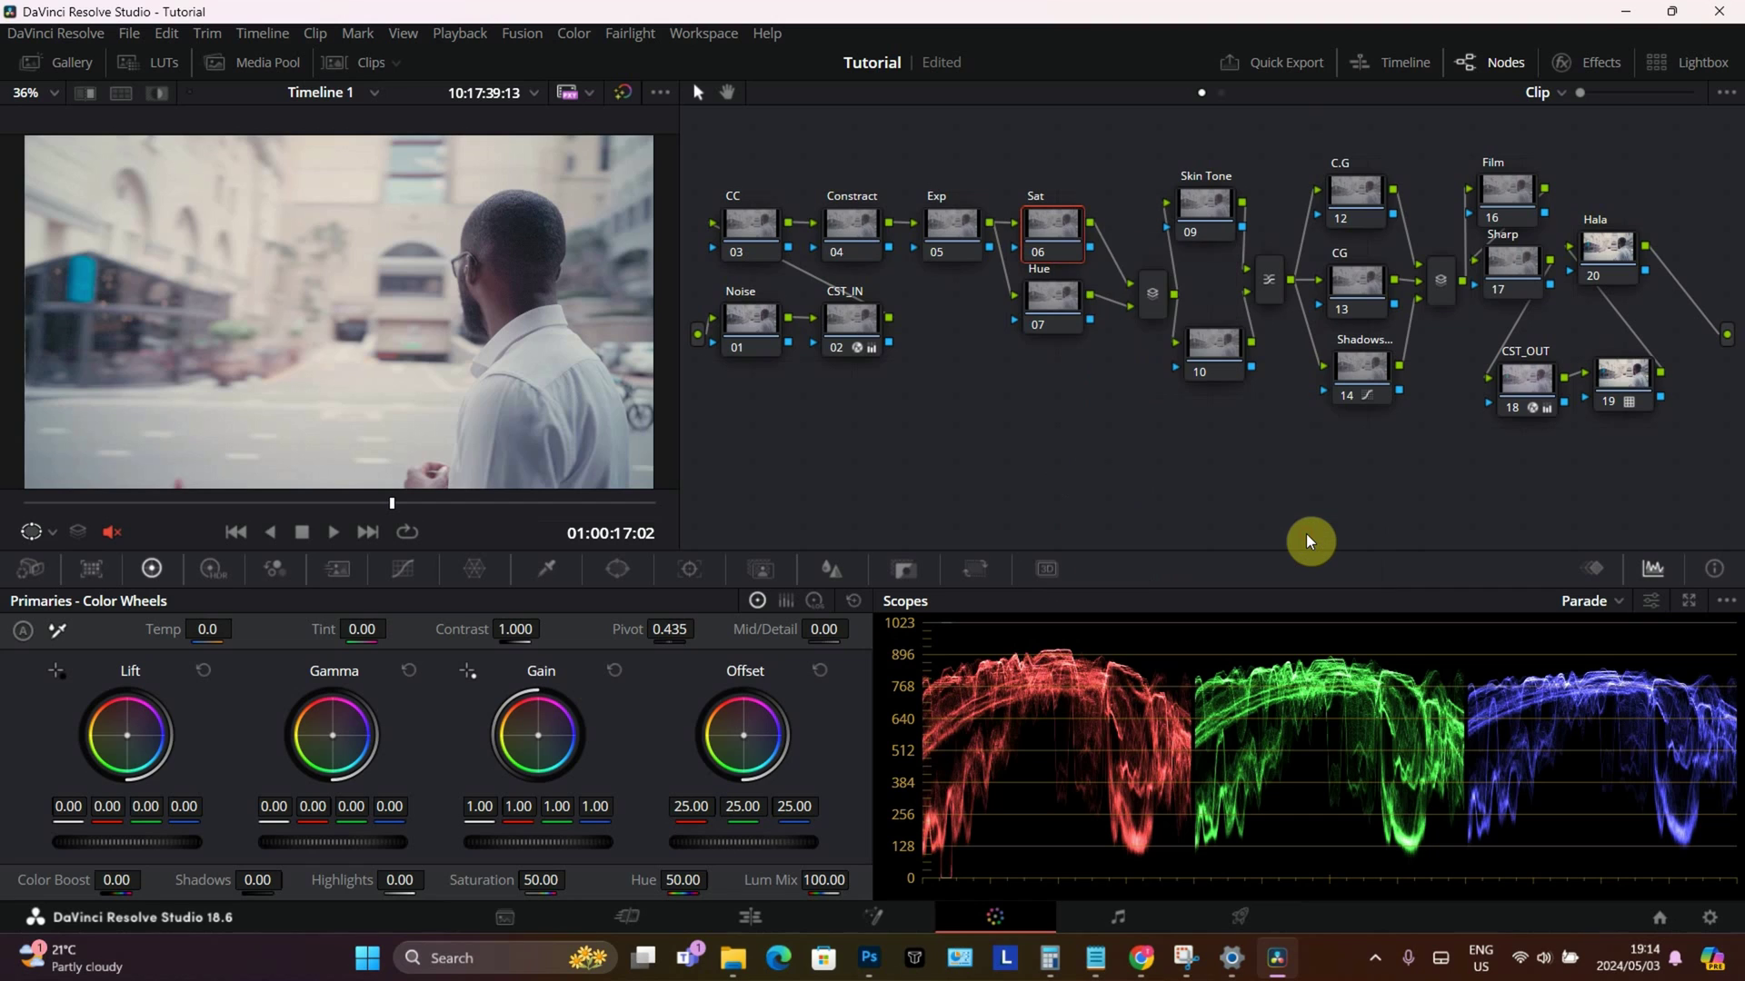
right_click(1054, 227)
mouse_move(1105, 515)
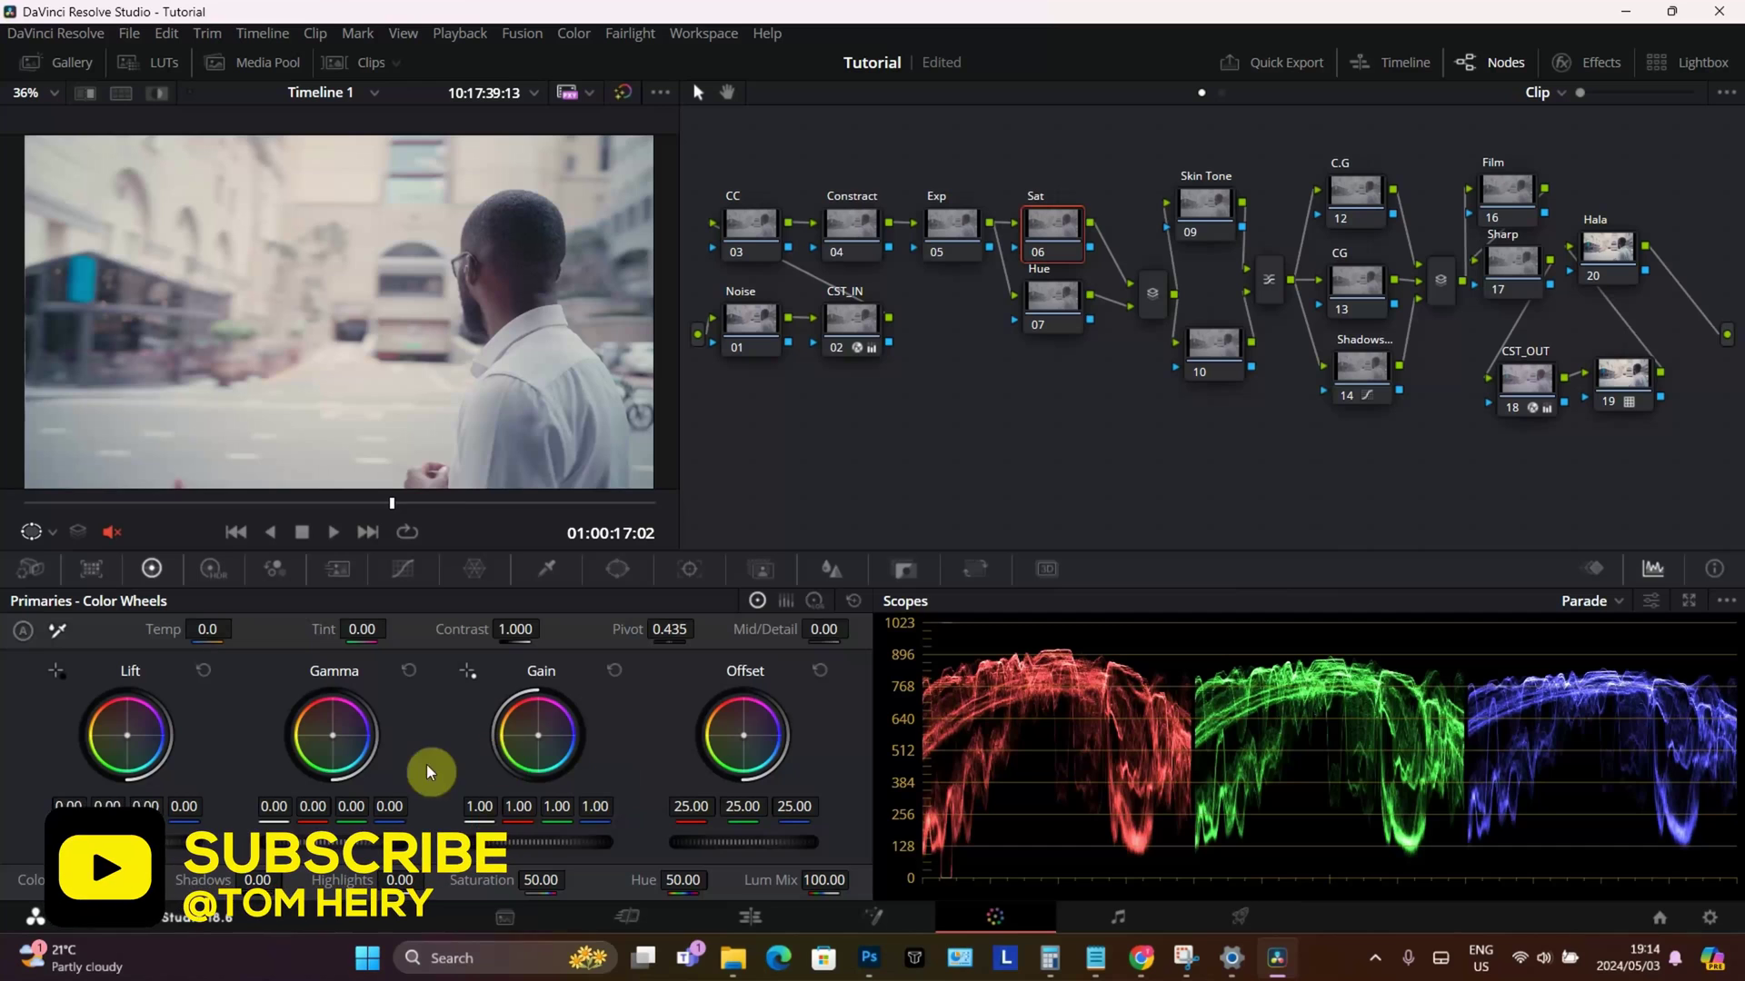
Raise the master gain of the Sat node to 2.04 and move the playhead back to 01:00:15:07
click(511, 847)
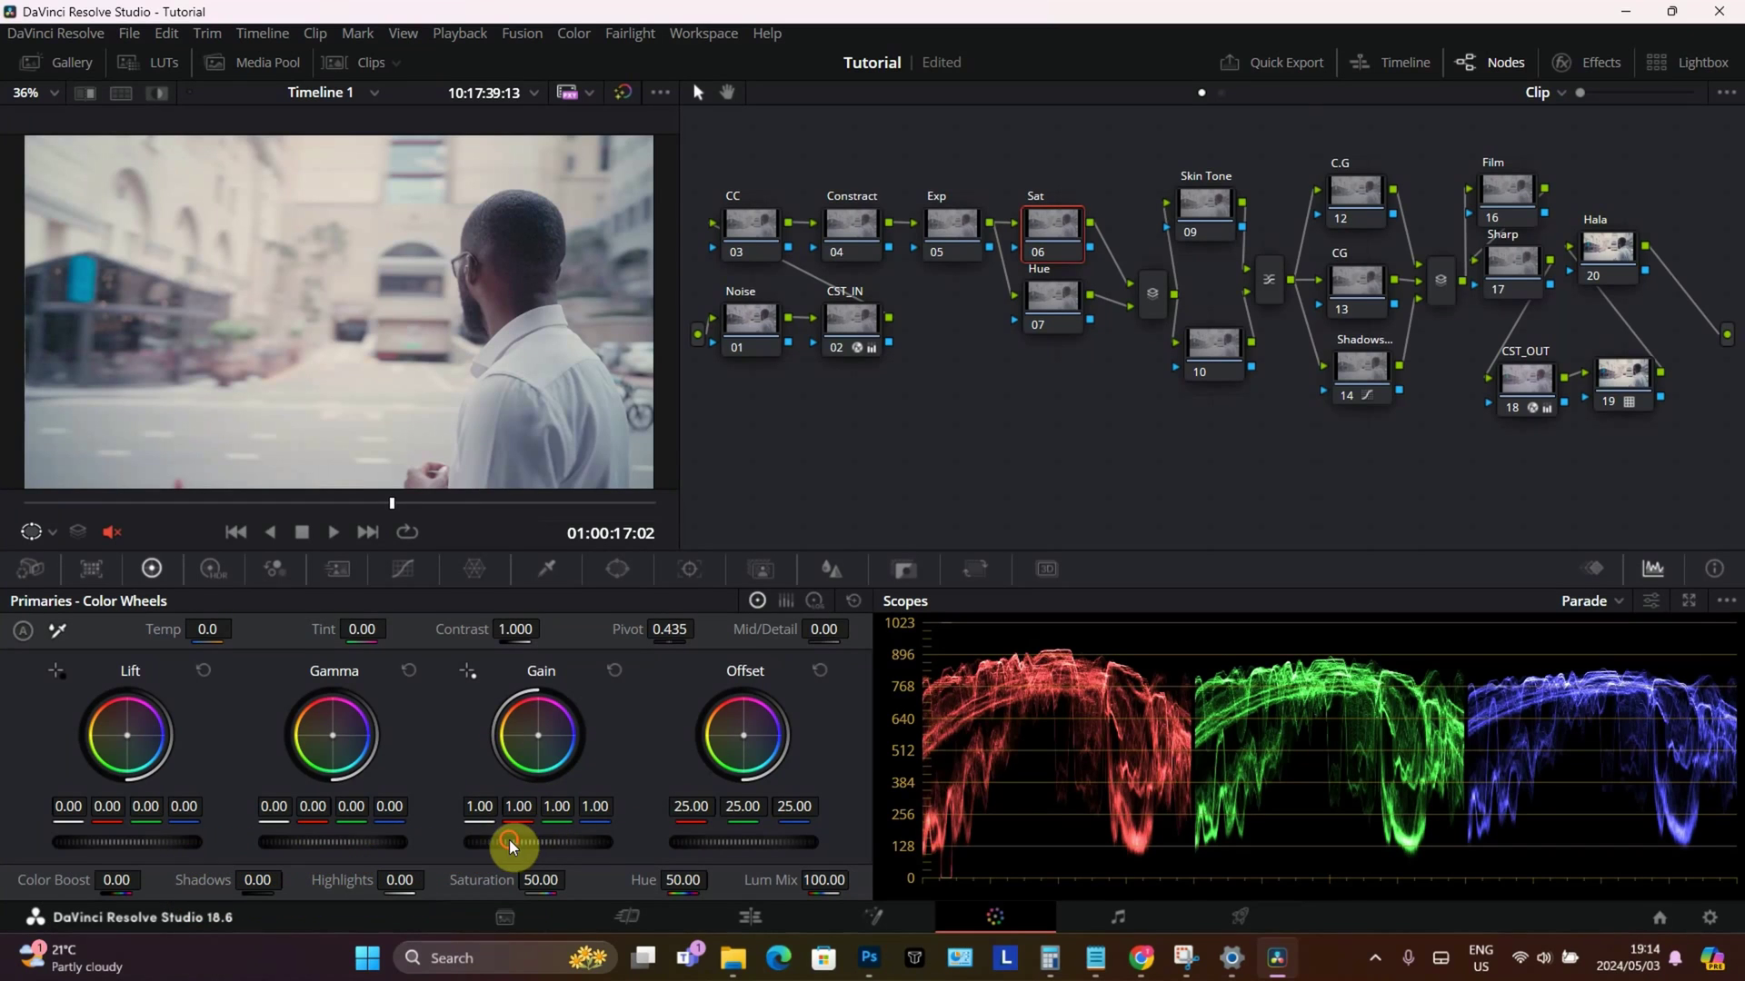
drag(599, 843, 1351, 945)
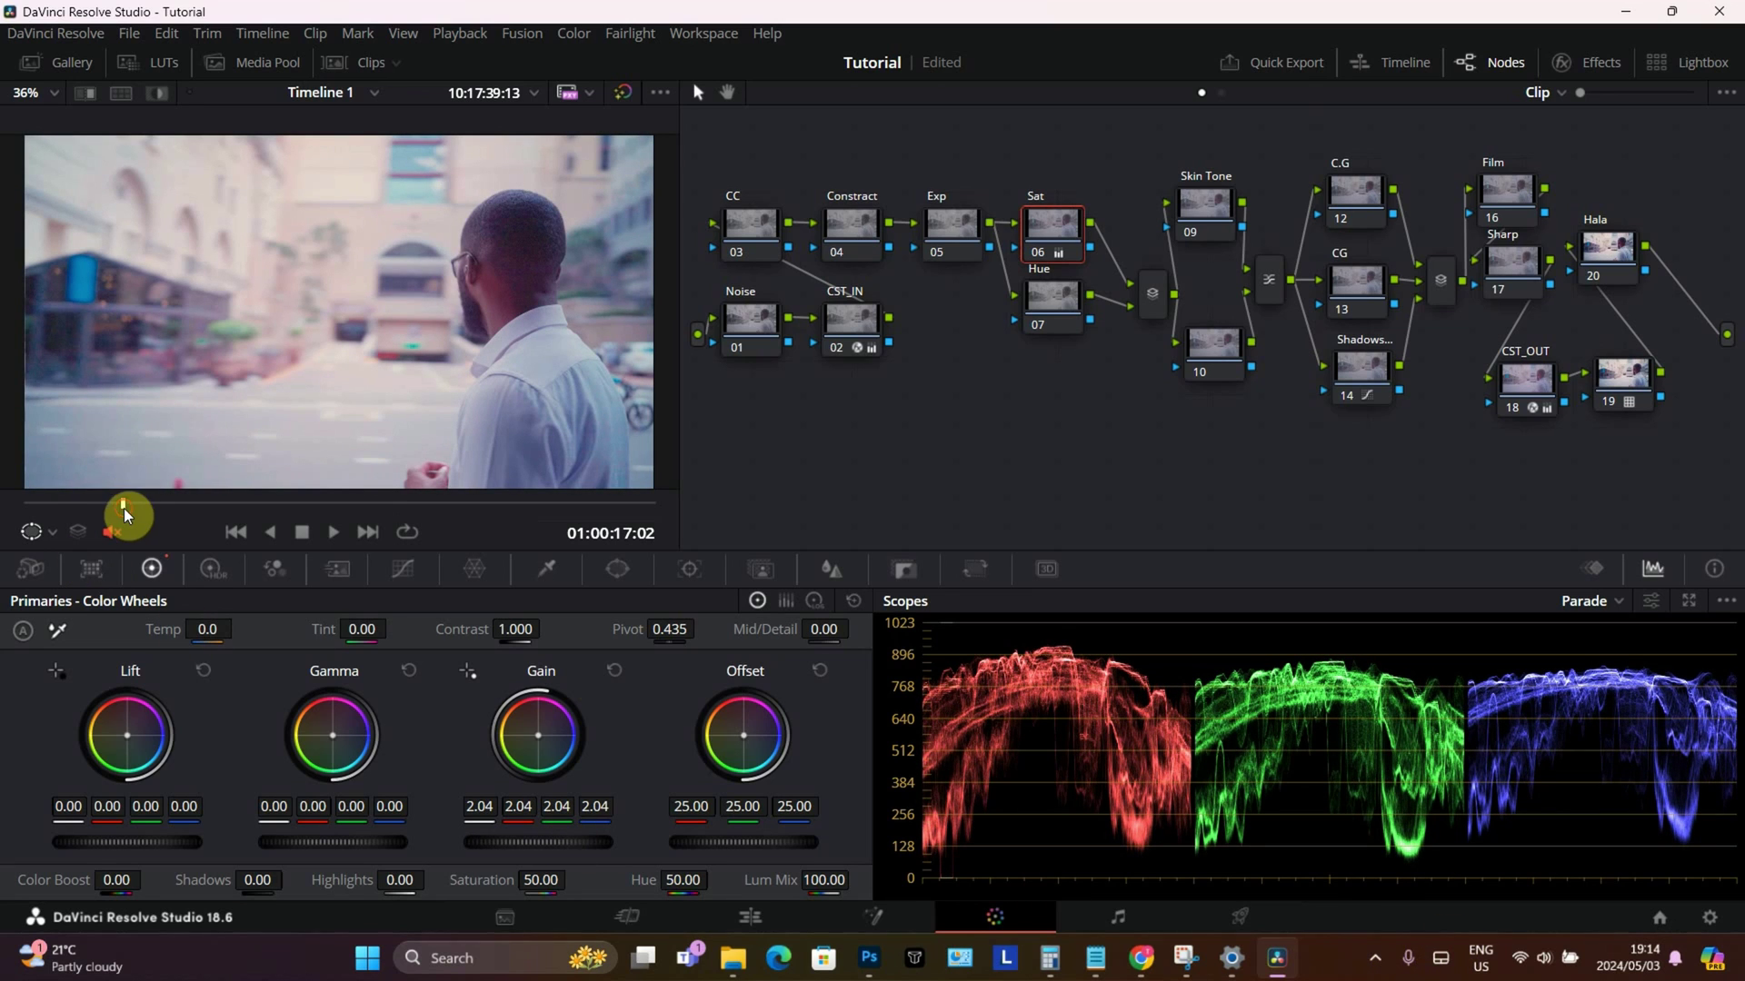
click(387, 518)
drag(402, 523, 203, 493)
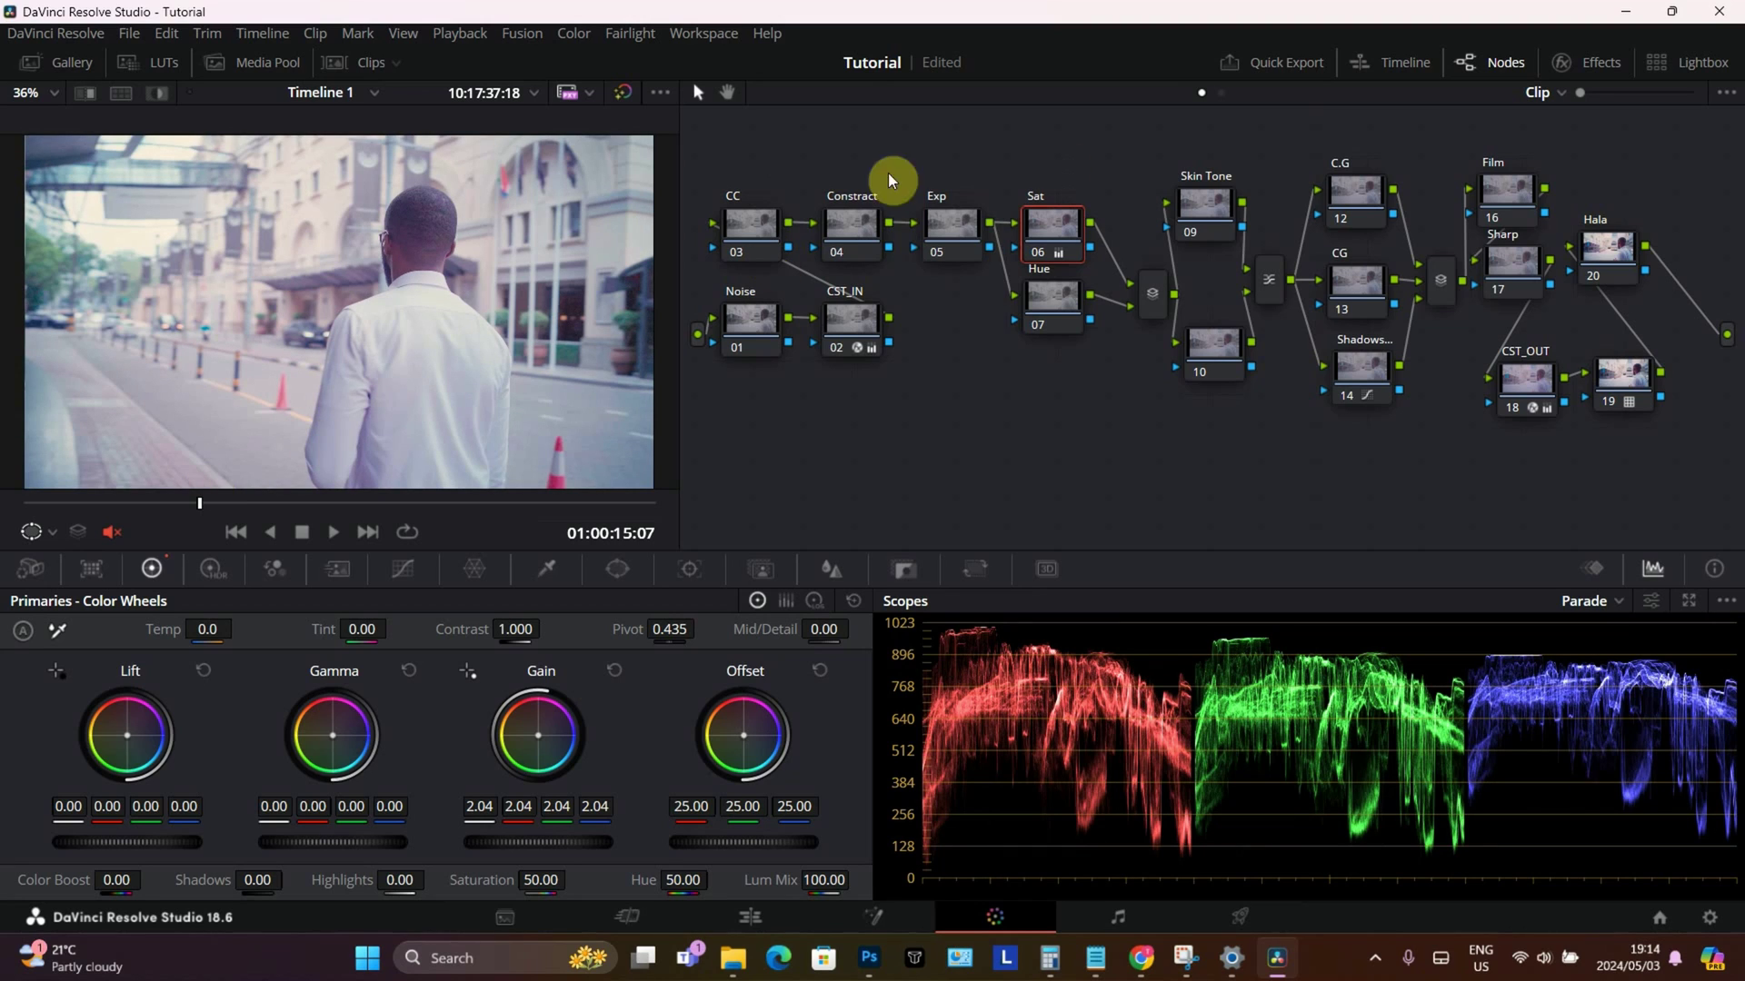
Darken the image on the Exp node by setting the master lift to -0.05 and the master gain to 0.95
click(936, 218)
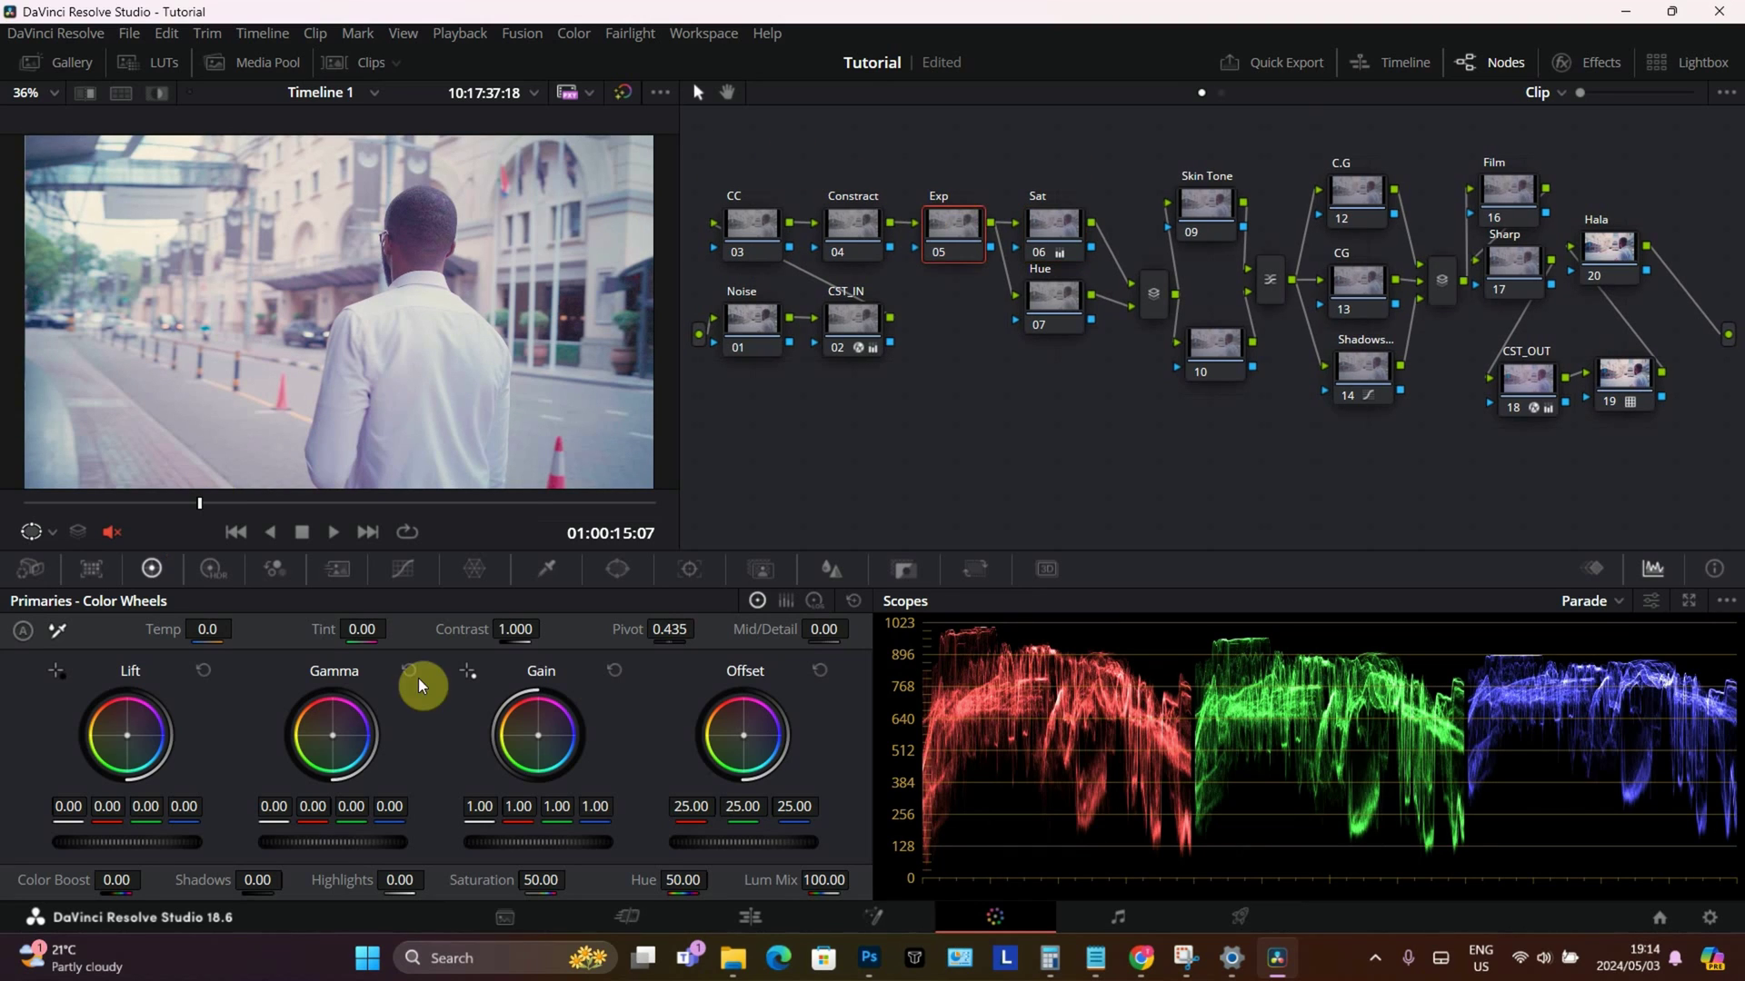
mouse_move(151, 841)
mouse_down()
mouse_move(137, 837)
mouse_move(150, 849)
mouse_up()
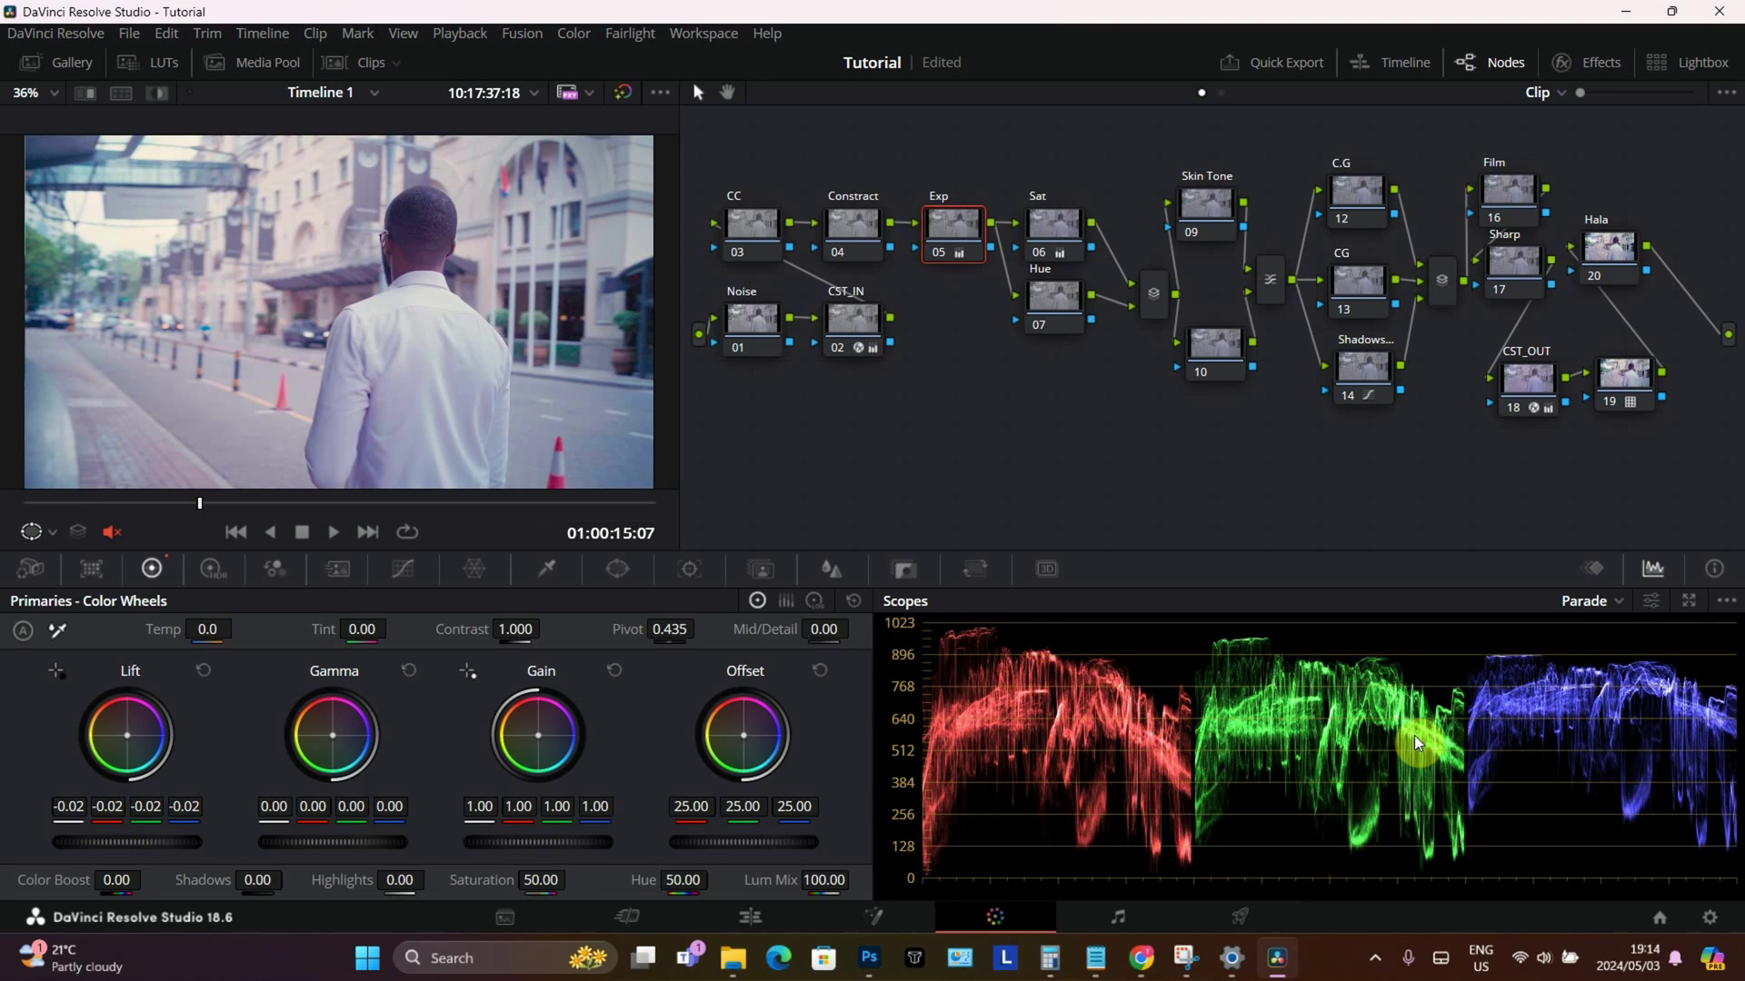
drag(151, 844, 100, 843)
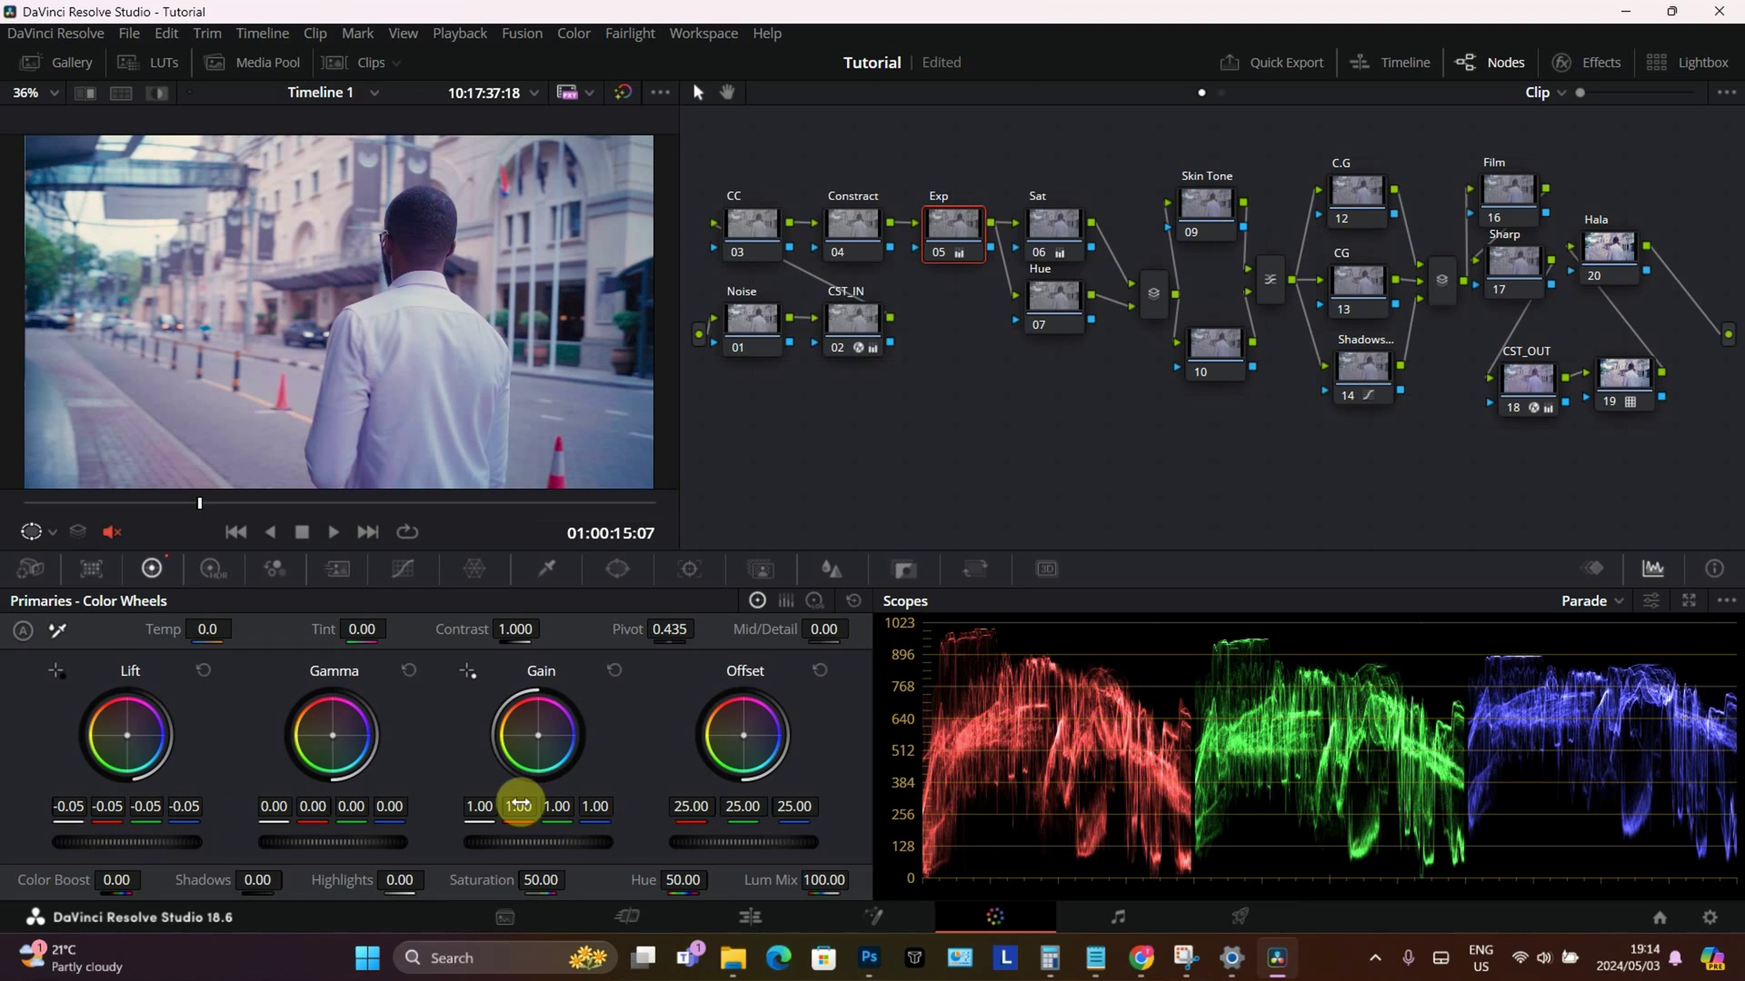
drag(562, 843, 507, 842)
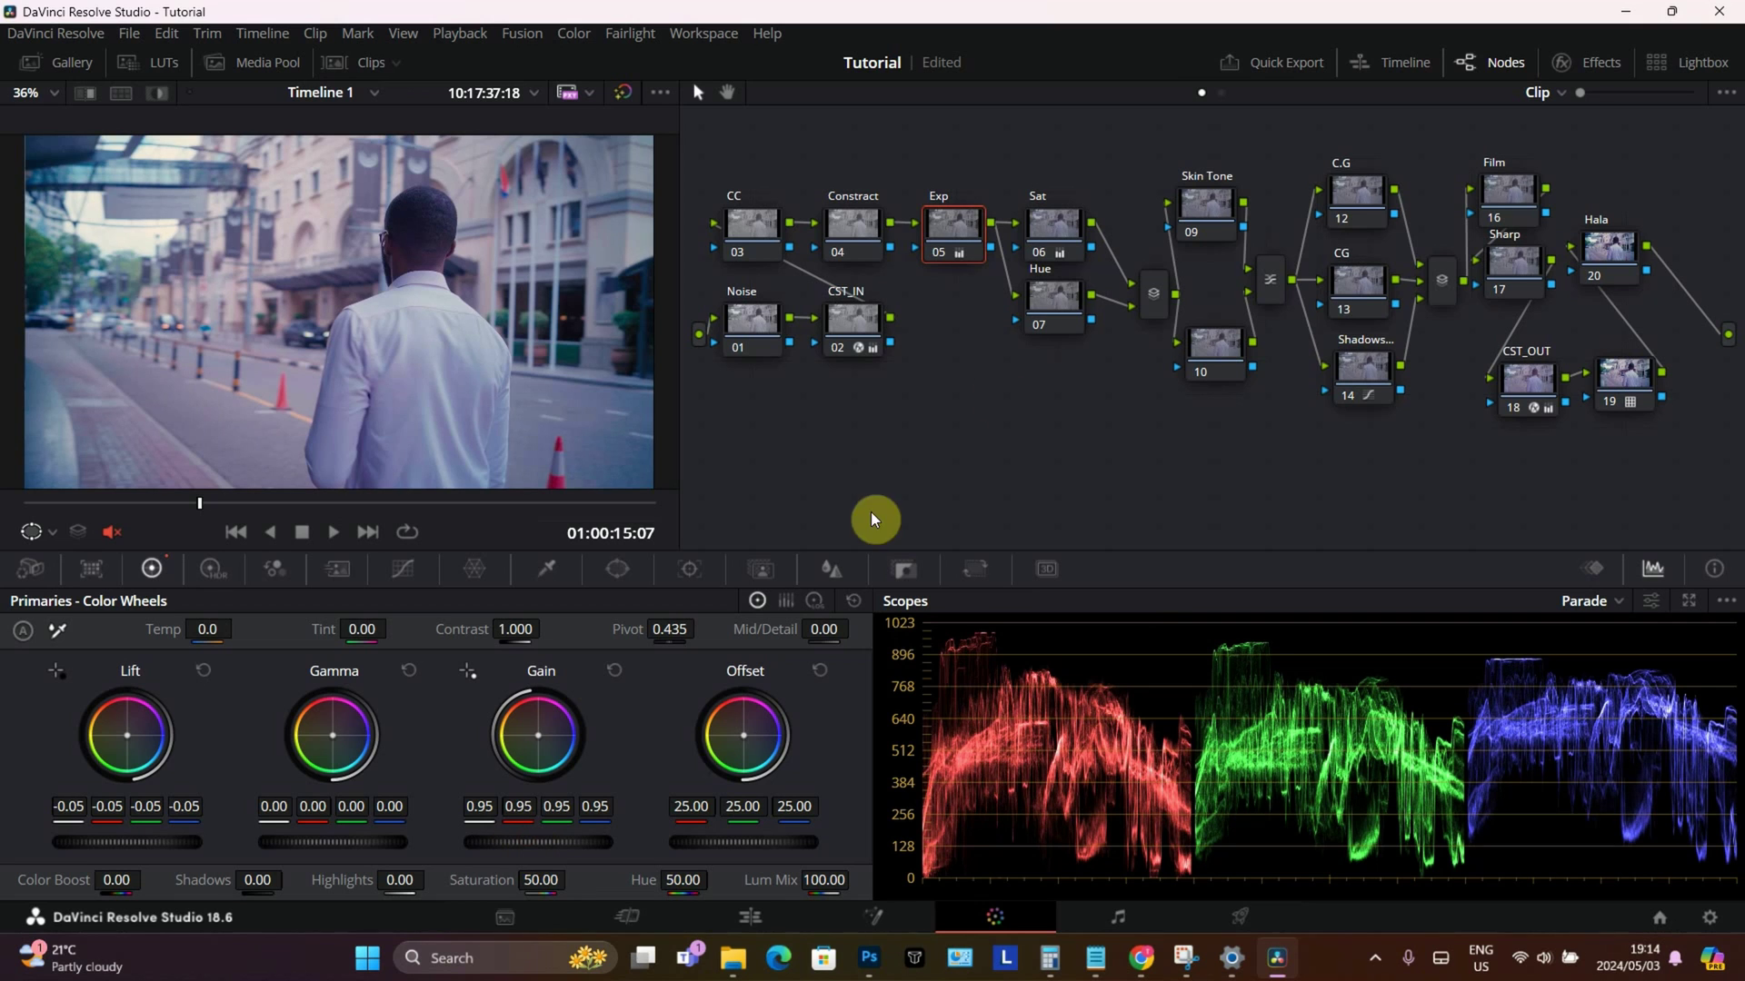
Set the contrast to 1.098 and the pivot to 0.471 on the Constract node
click(851, 233)
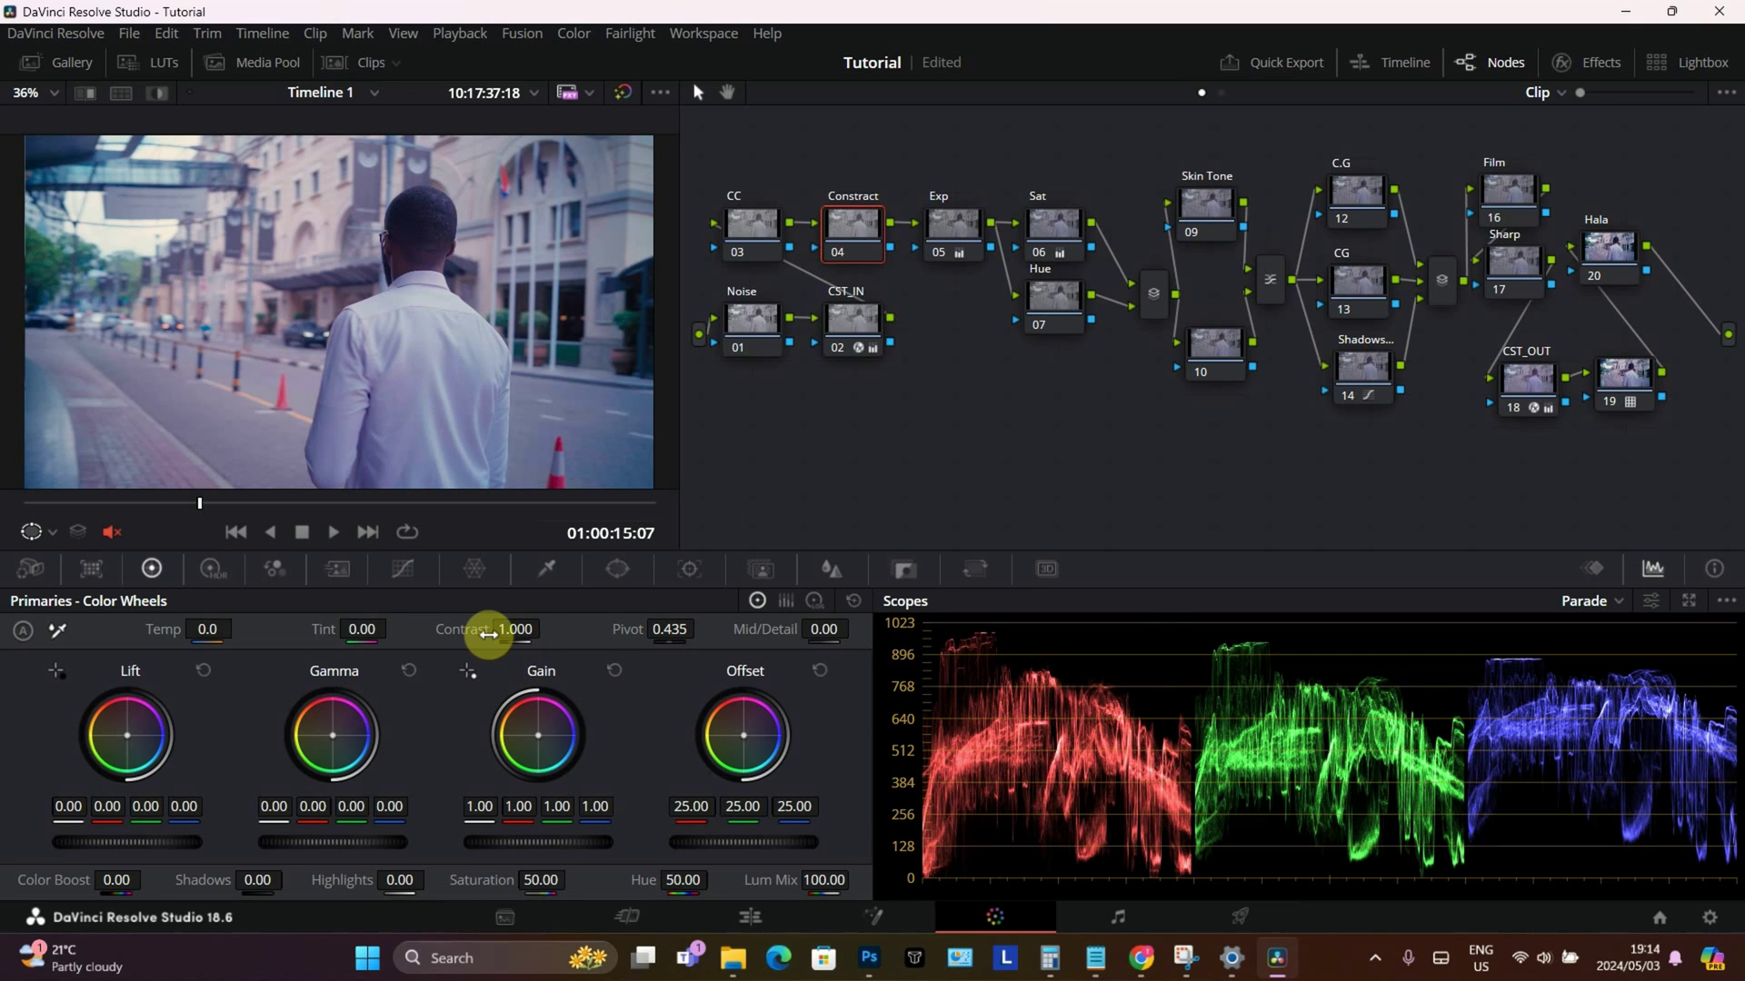
drag(515, 629, 546, 625)
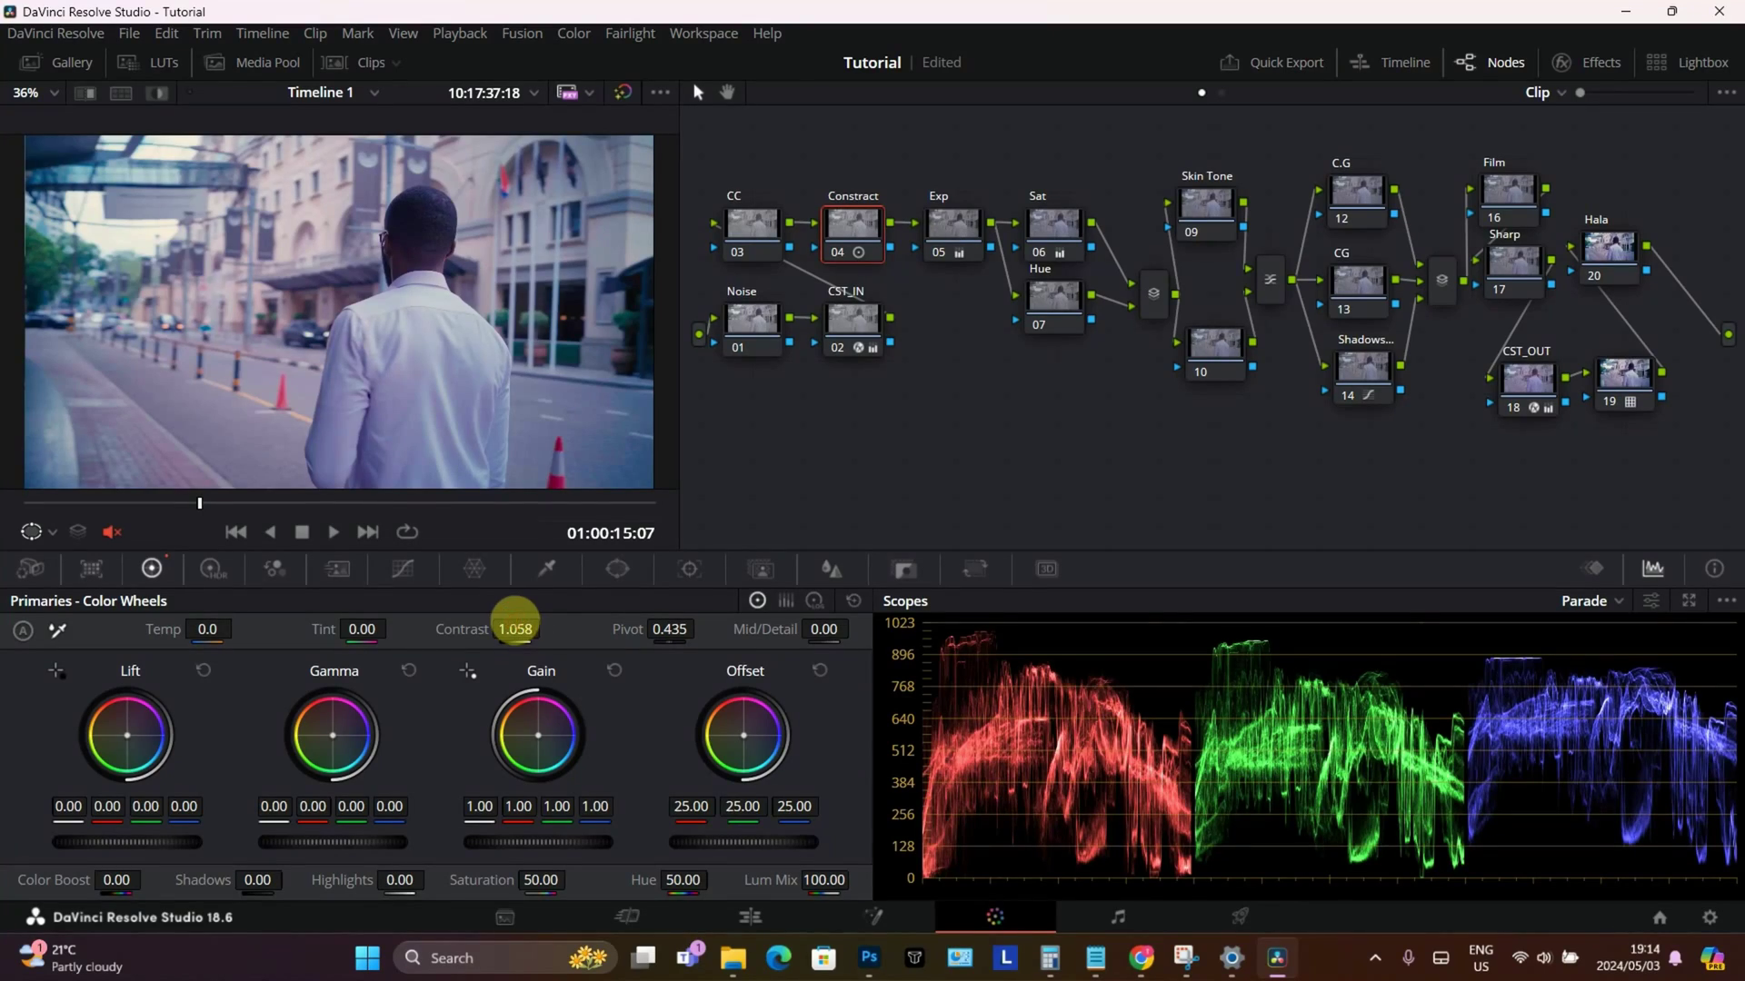
drag(515, 627, 545, 623)
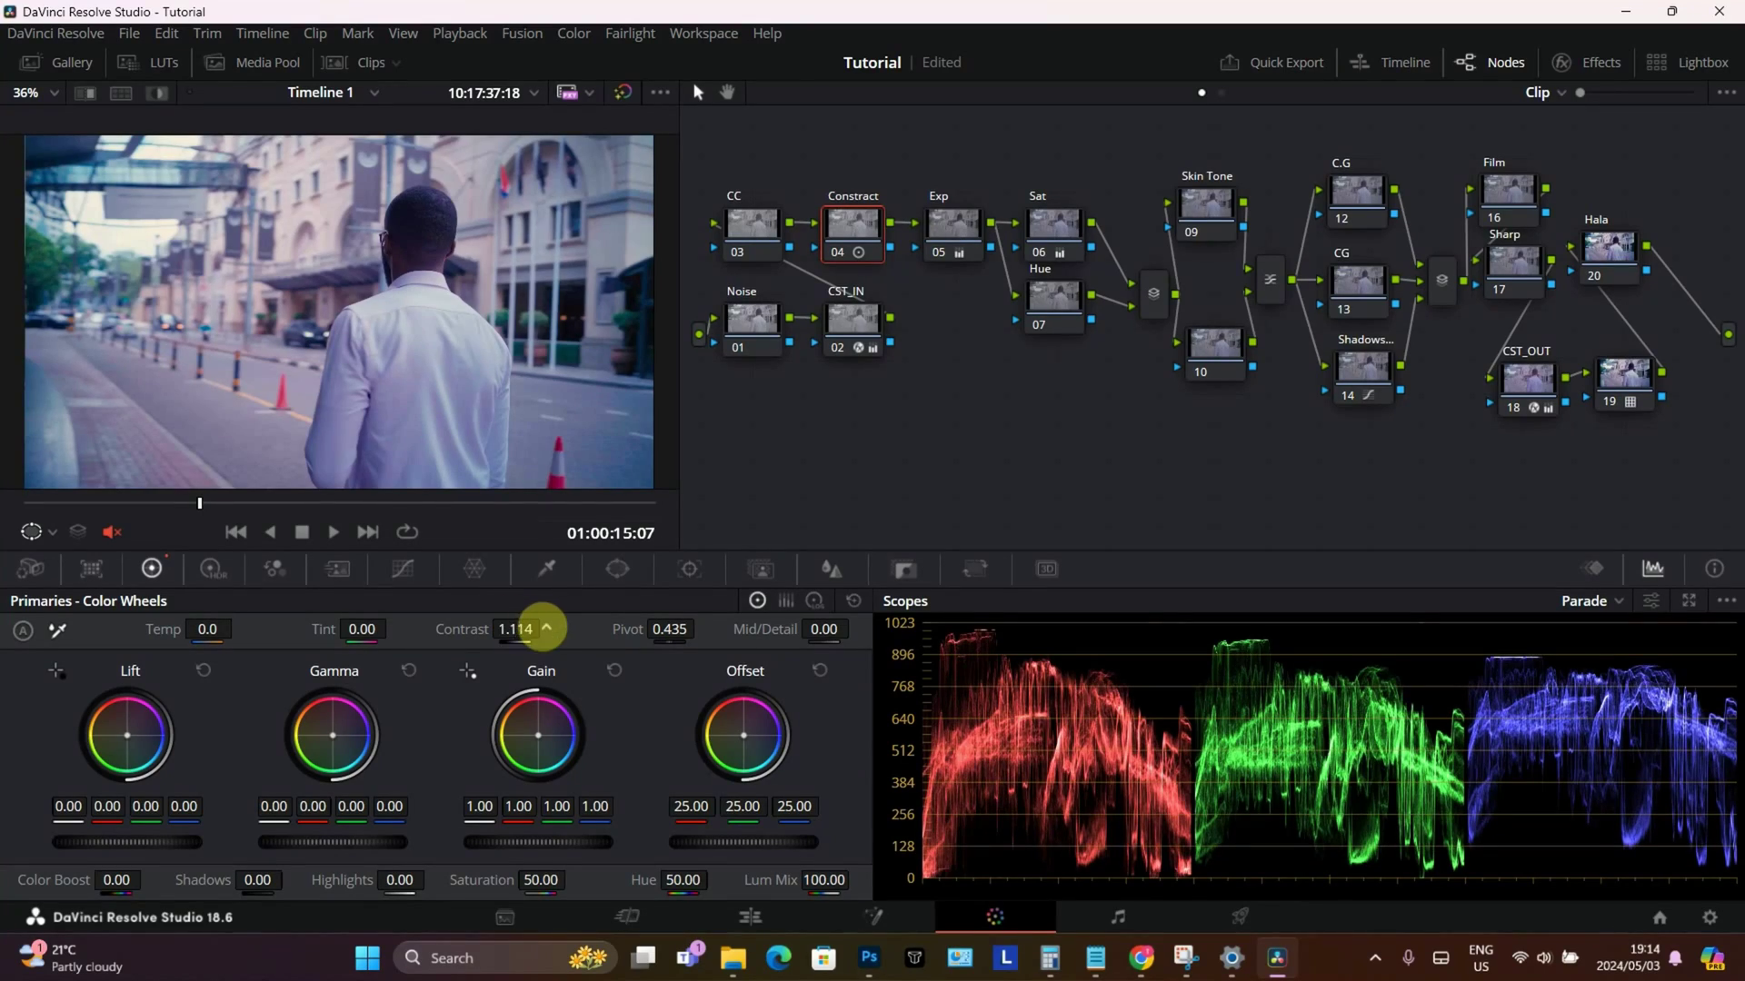
drag(672, 629, 671, 627)
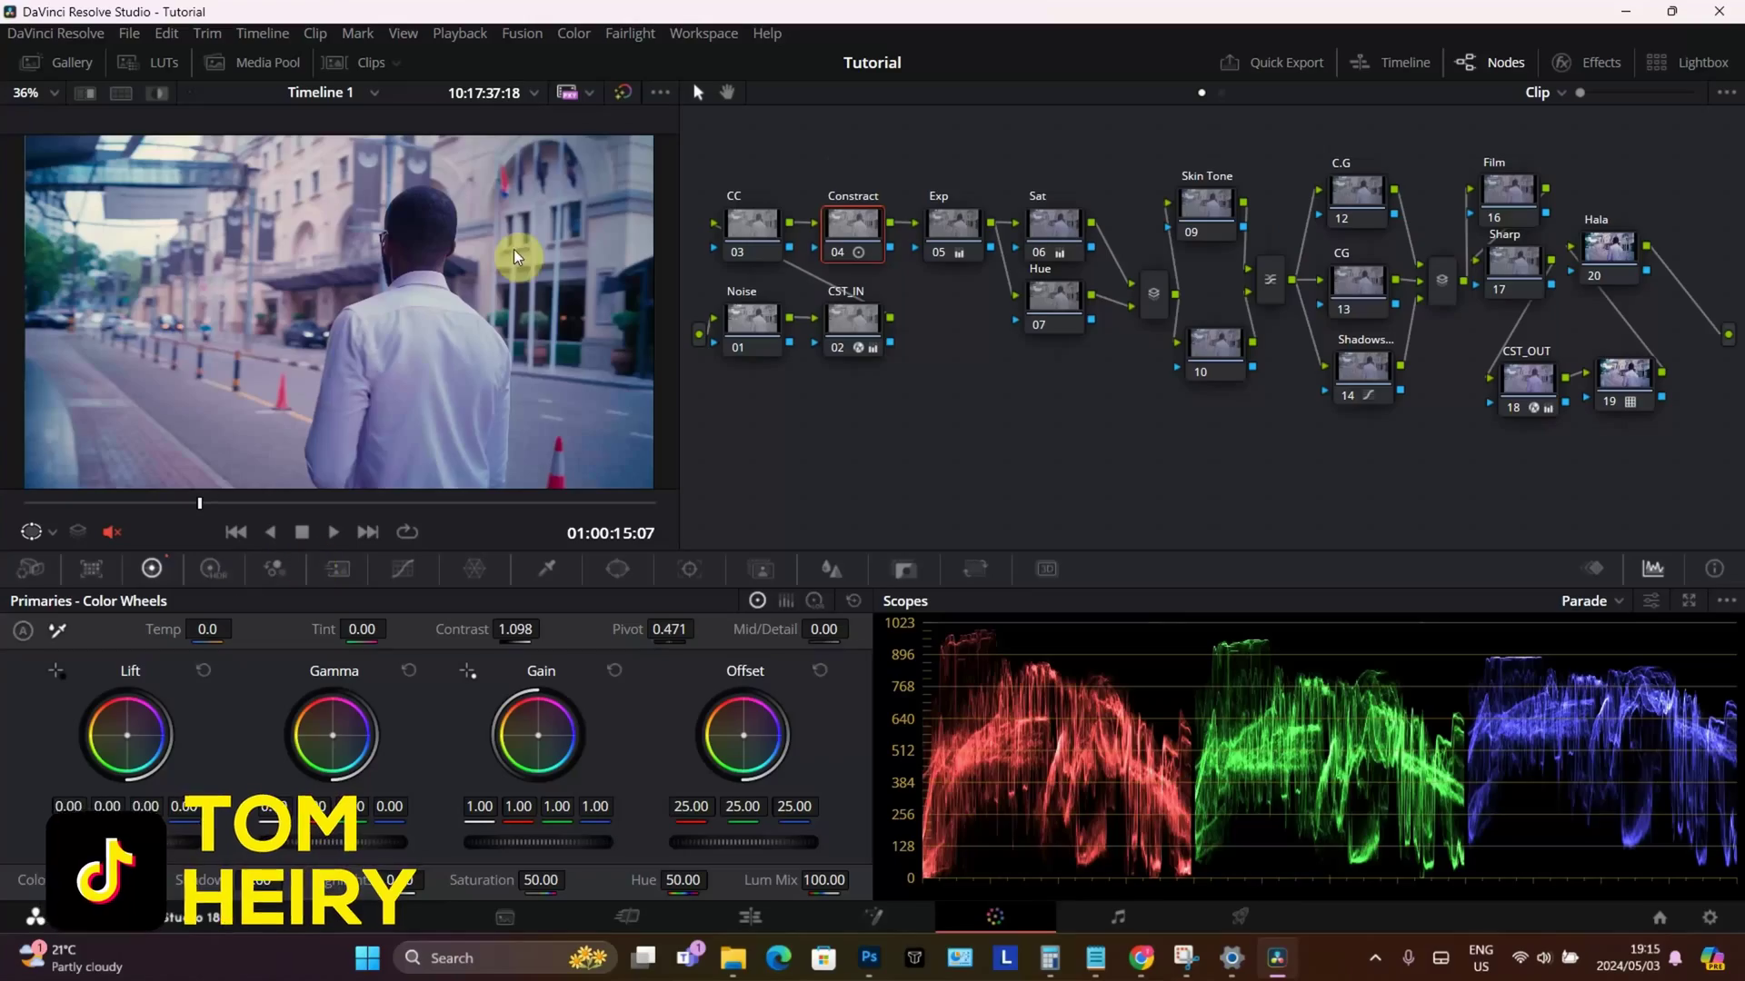
Balance the gain channels on the CC node, setting red and green to 0.99 and blue to 0.94
click(743, 233)
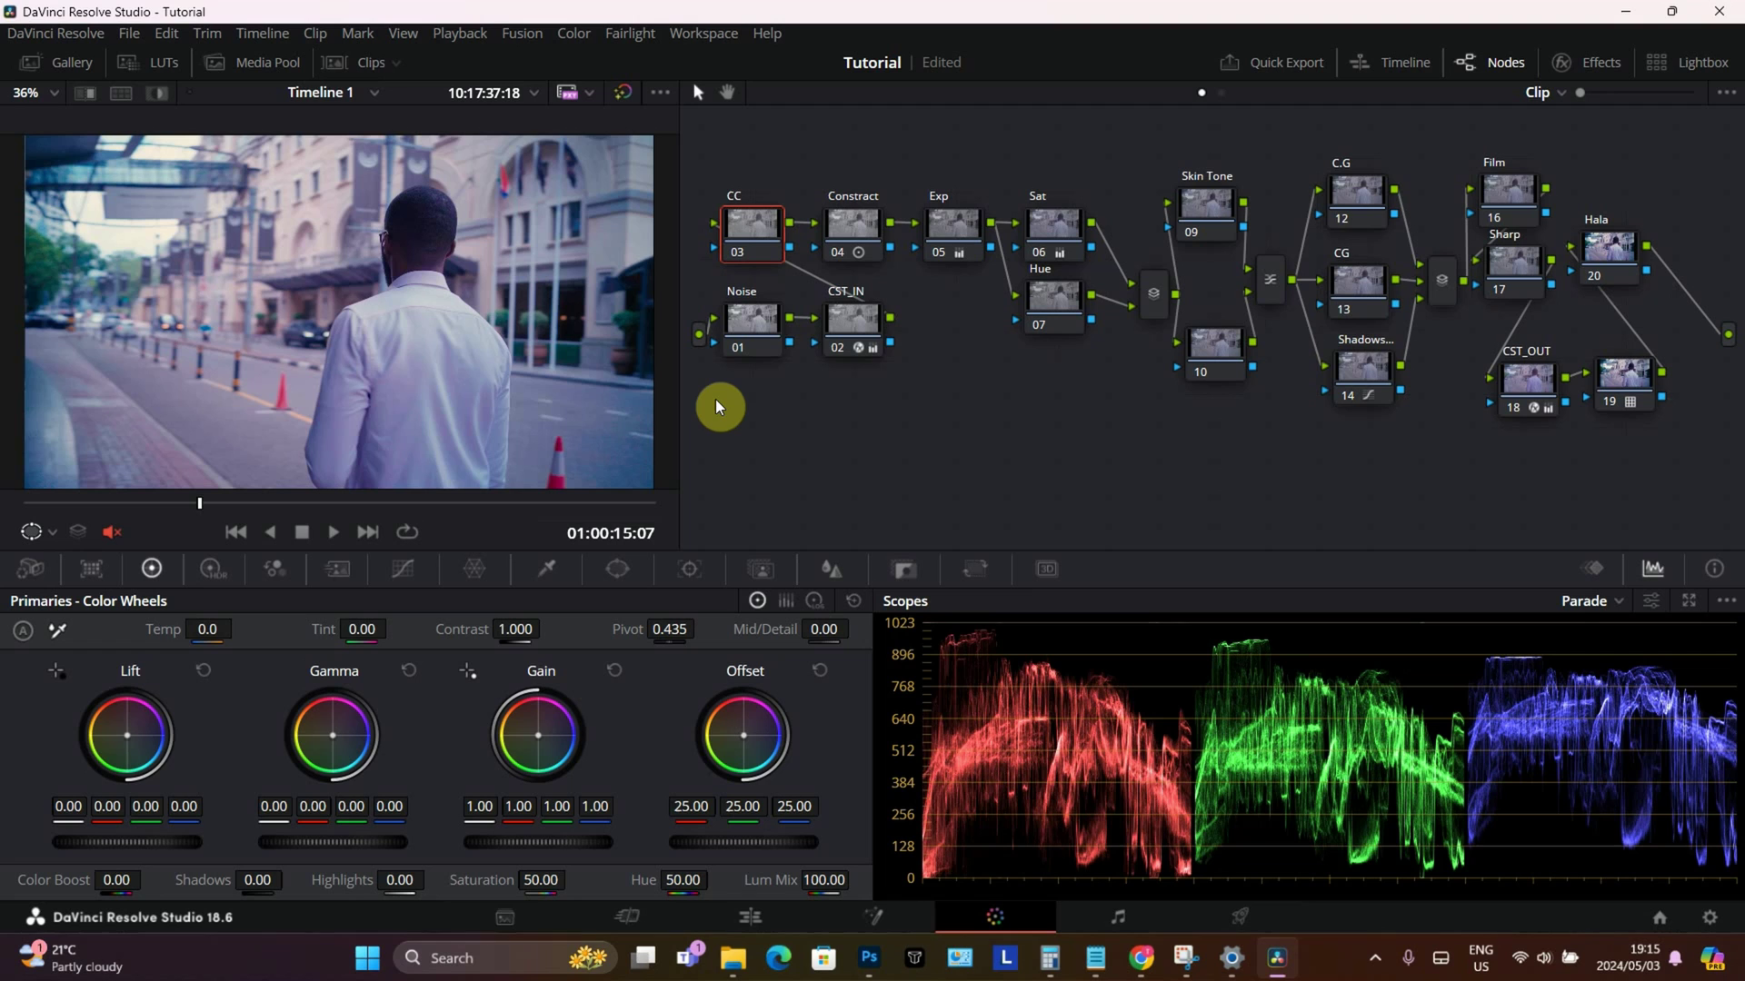
drag(595, 806, 576, 805)
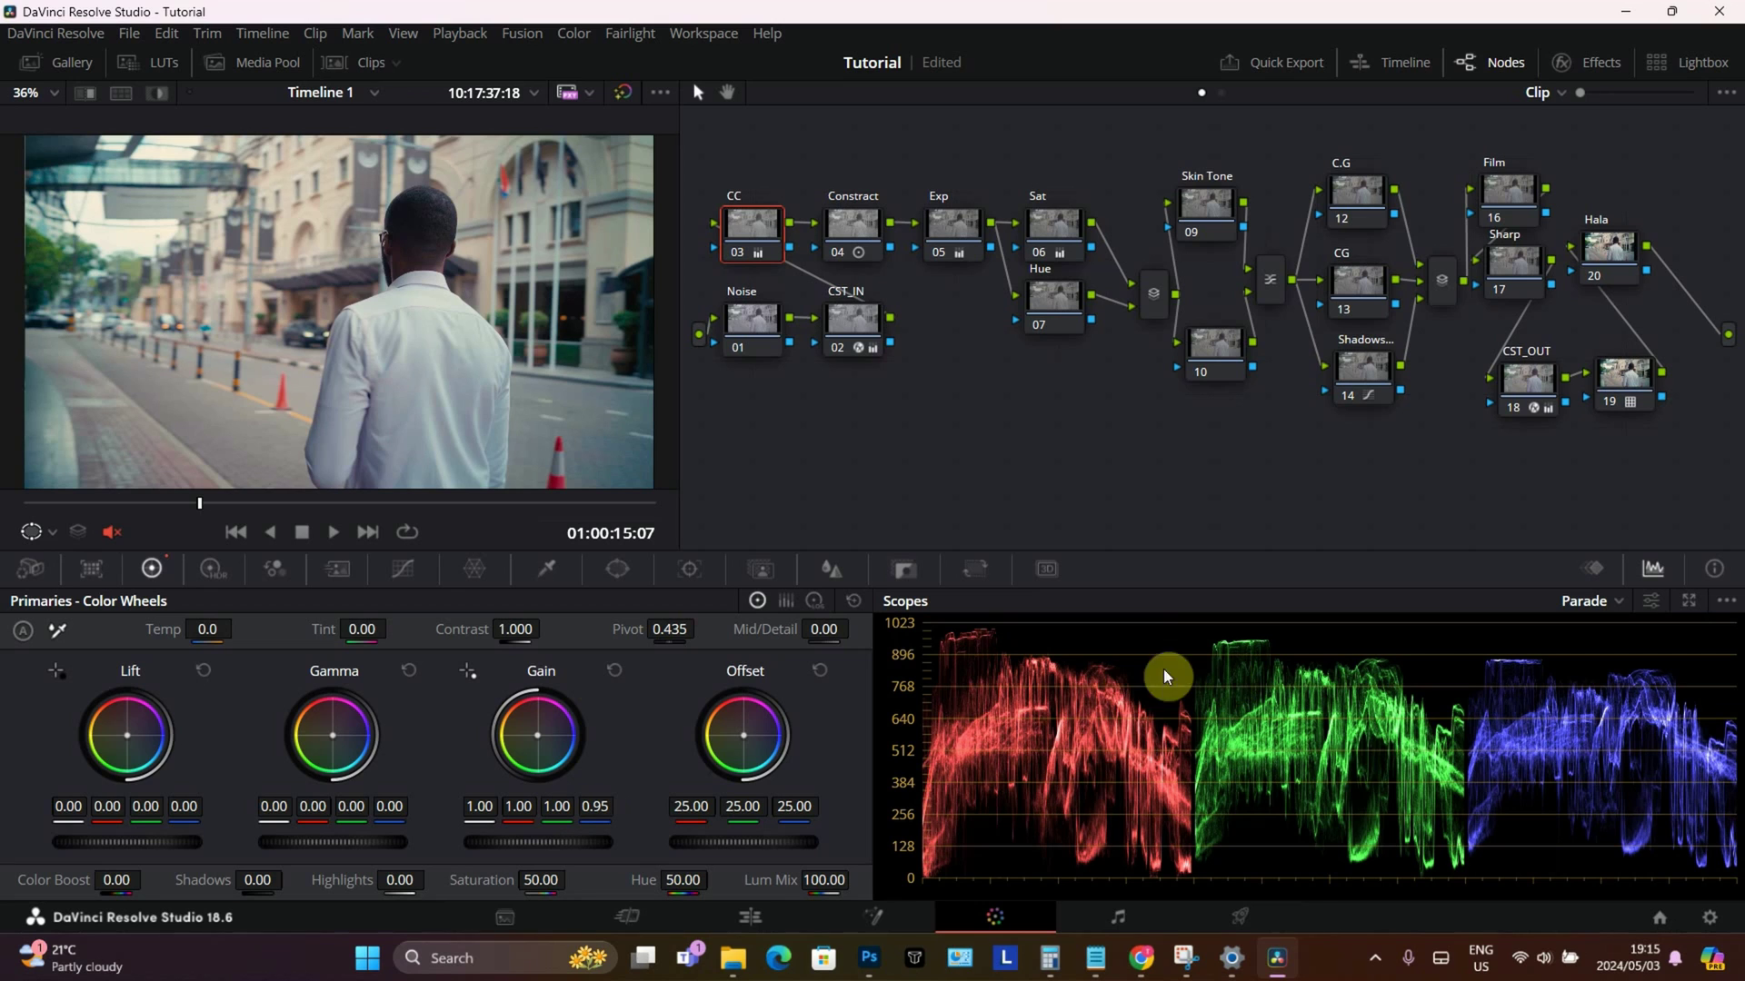
drag(561, 806, 518, 806)
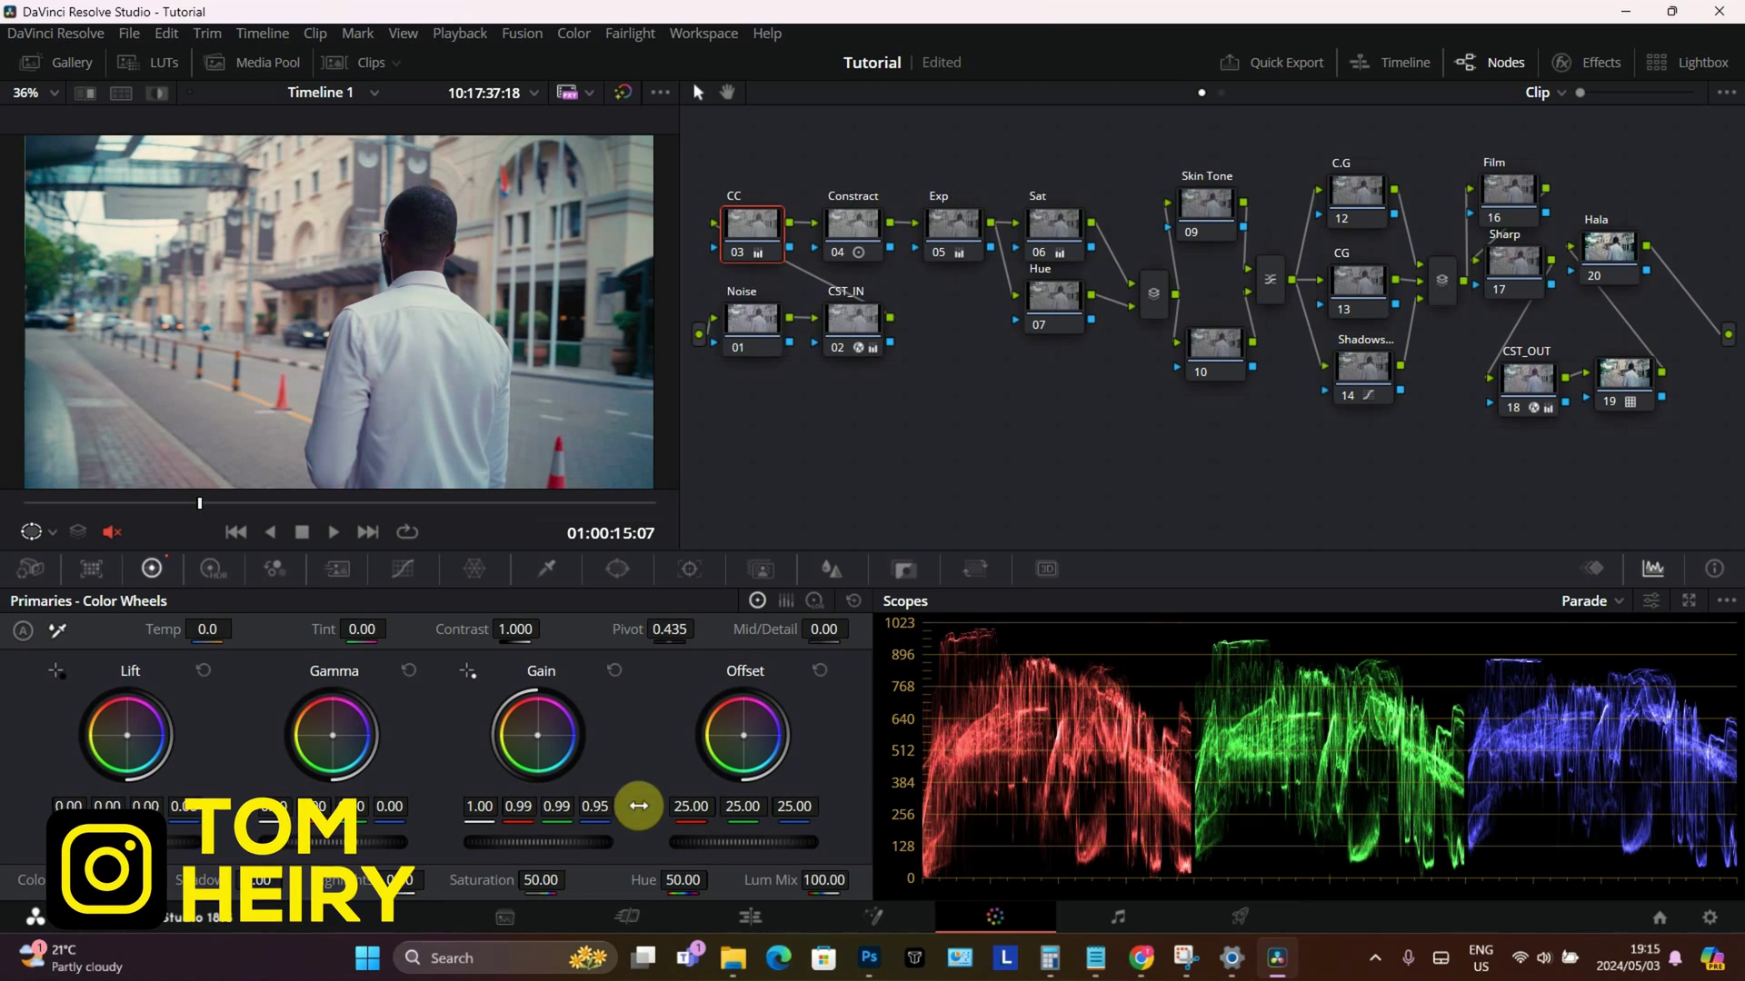
drag(595, 806, 594, 811)
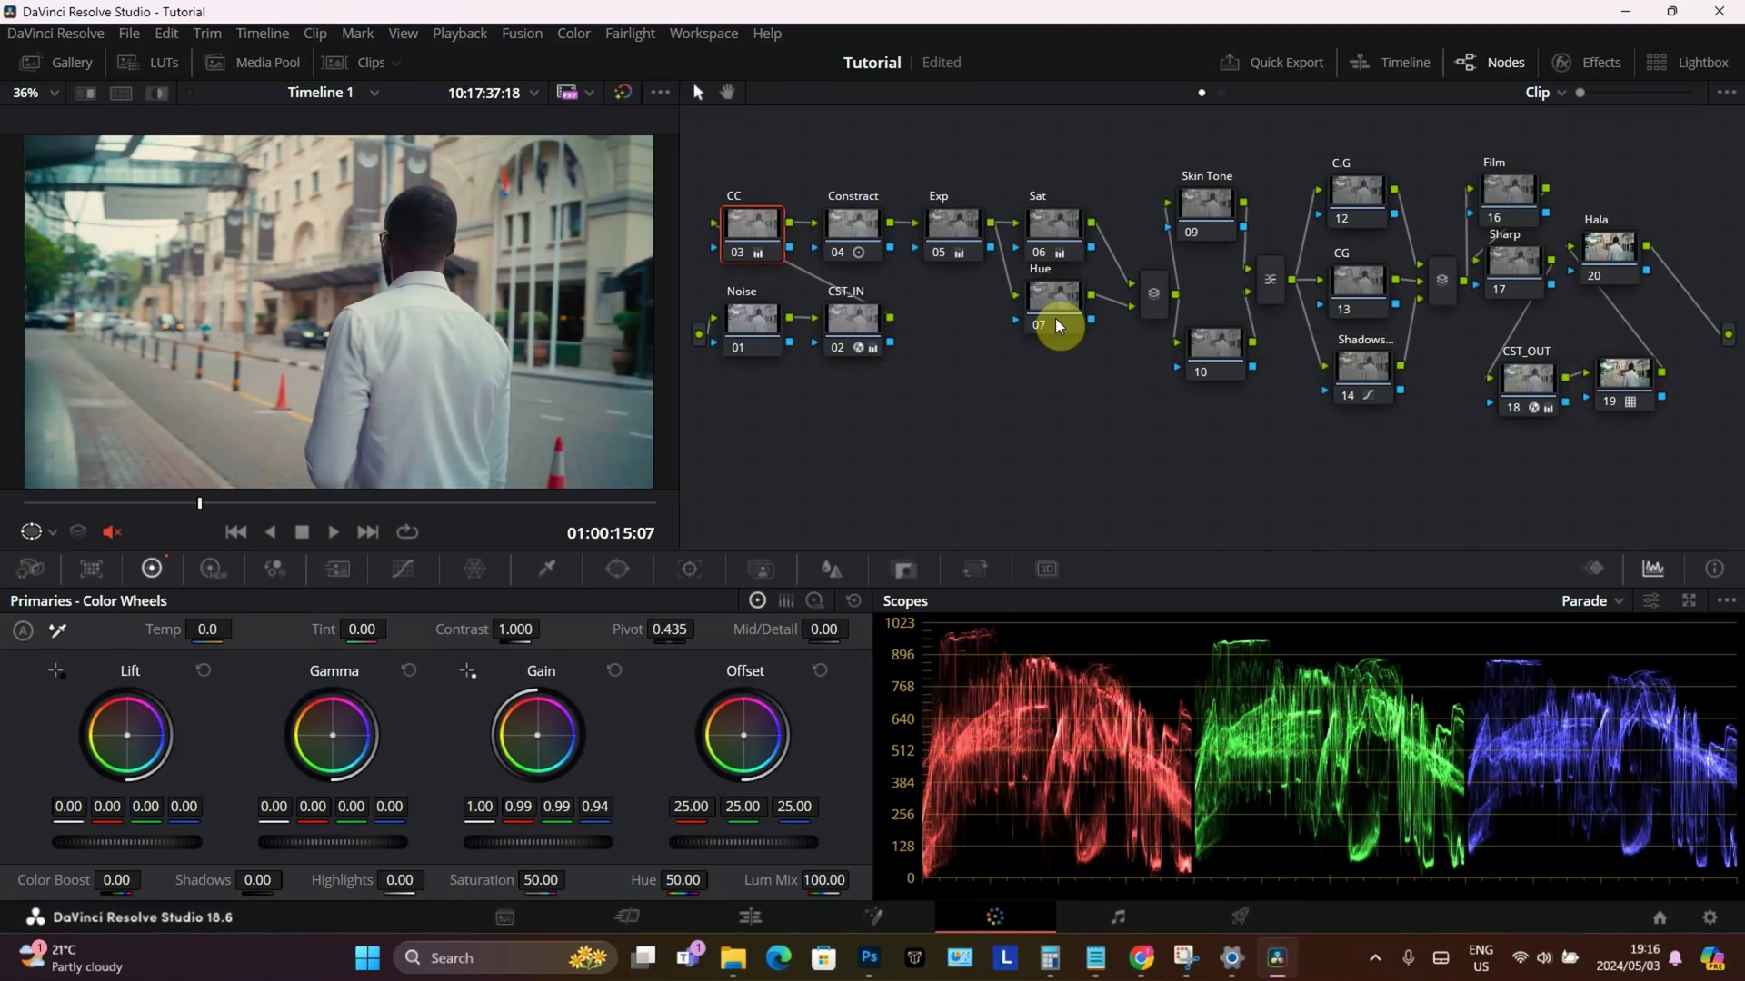
Shift the greens on the Hue node with a Hue Vs Hue curve, setting the green point's hue rotation to 76
drag(1056, 325, 1056, 336)
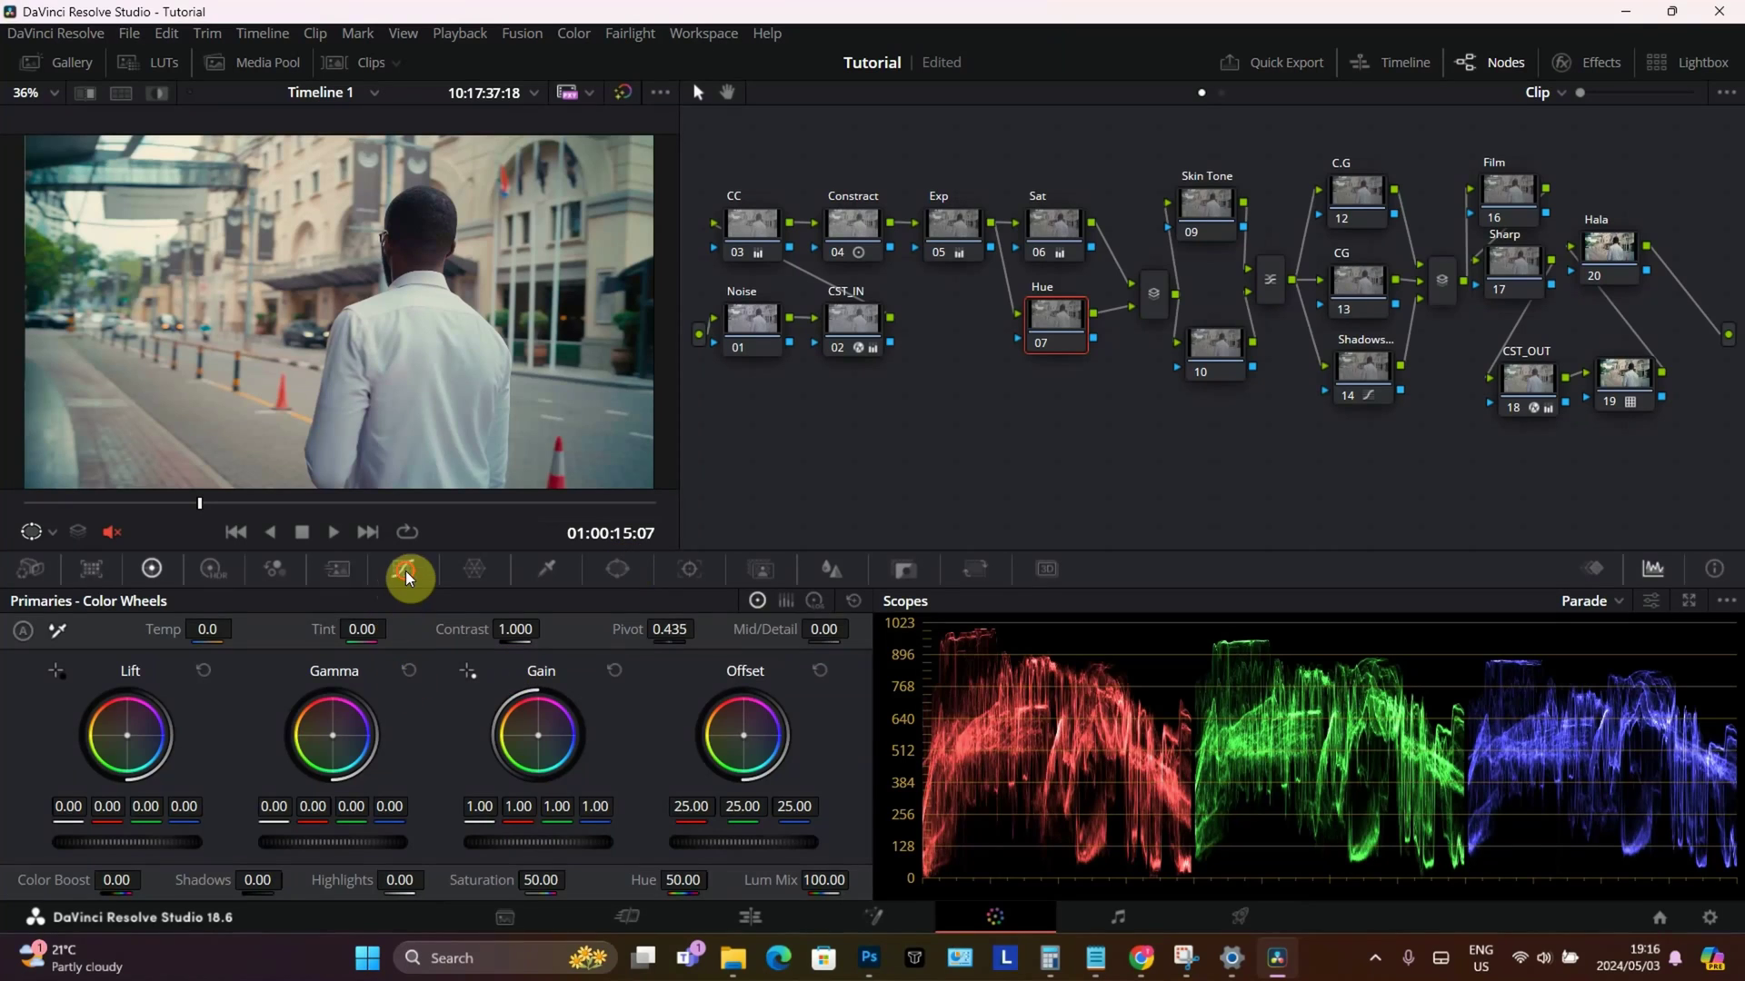
click(406, 572)
click(597, 604)
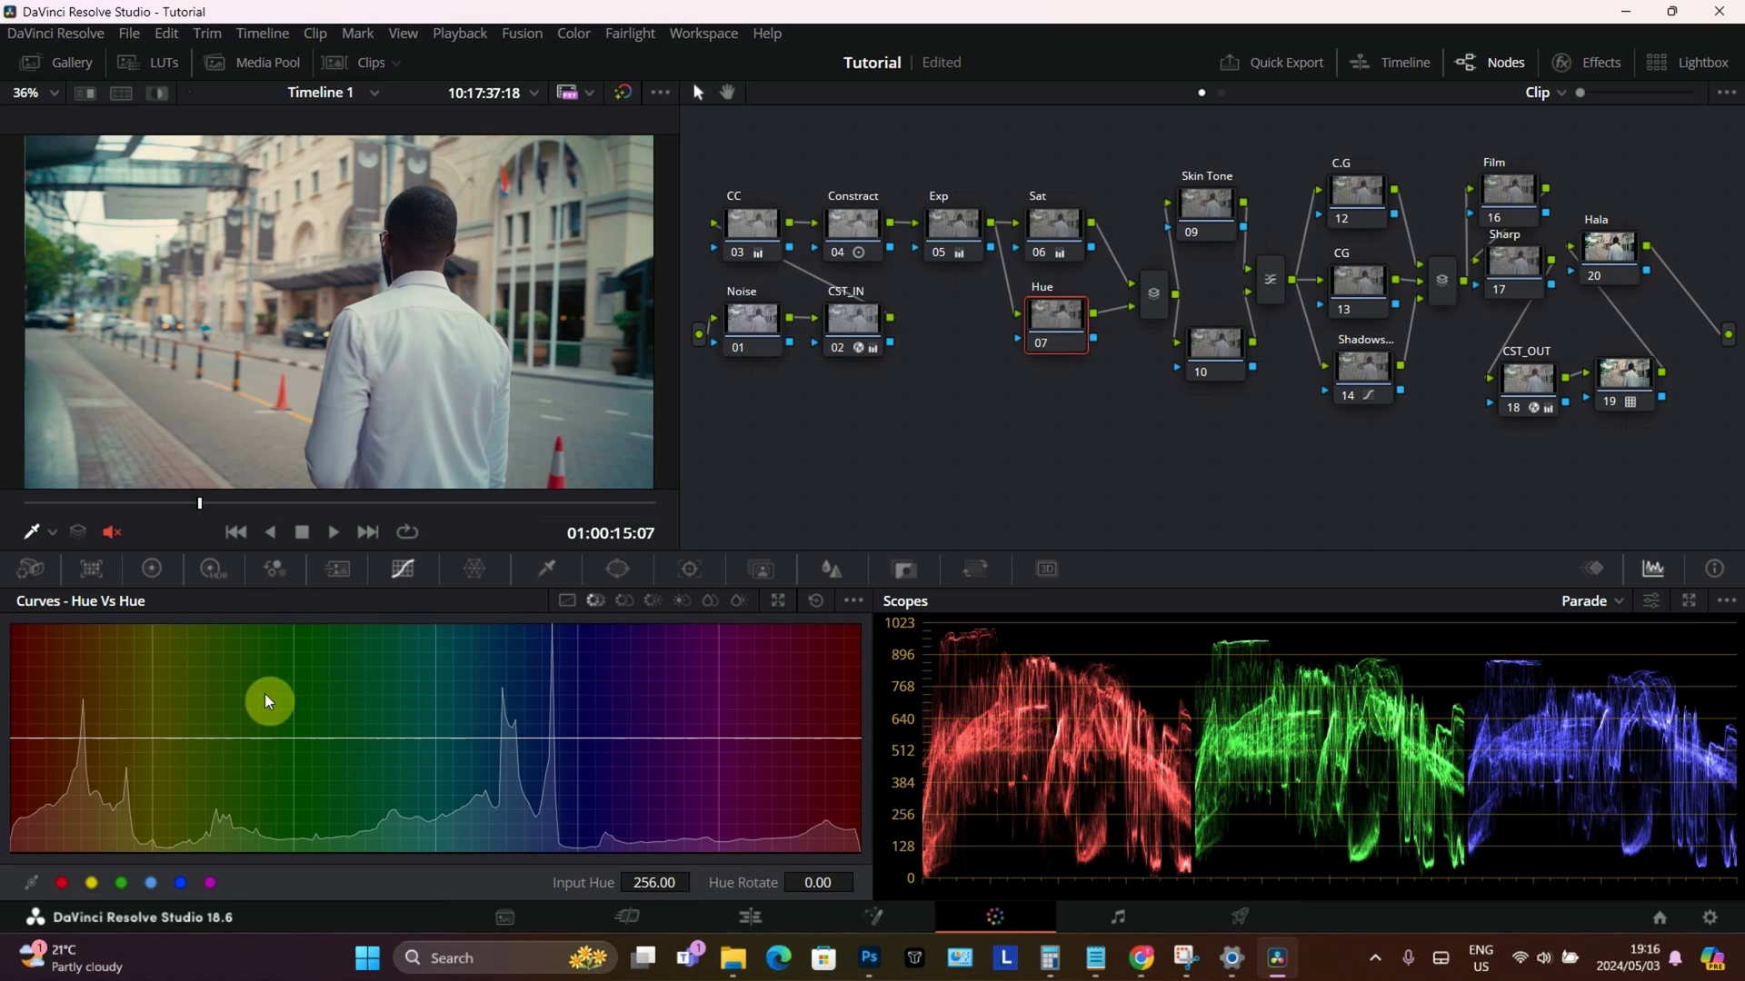
click(120, 883)
drag(291, 745, 302, 656)
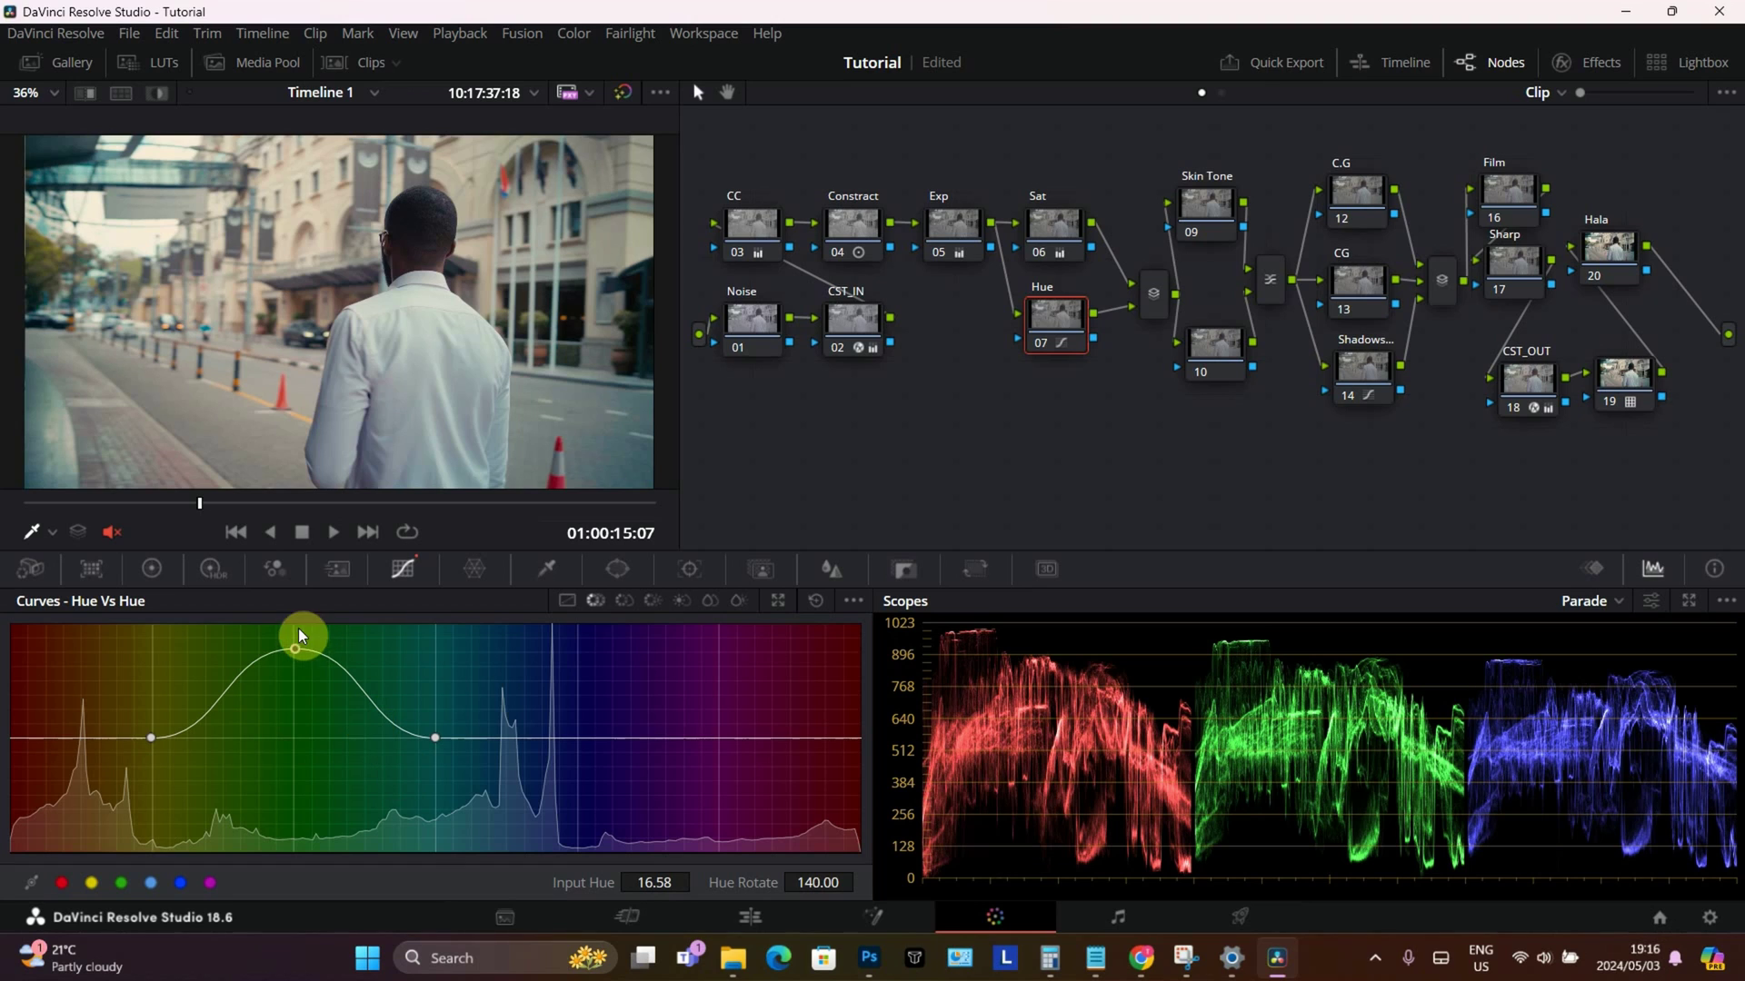
drag(296, 646, 293, 691)
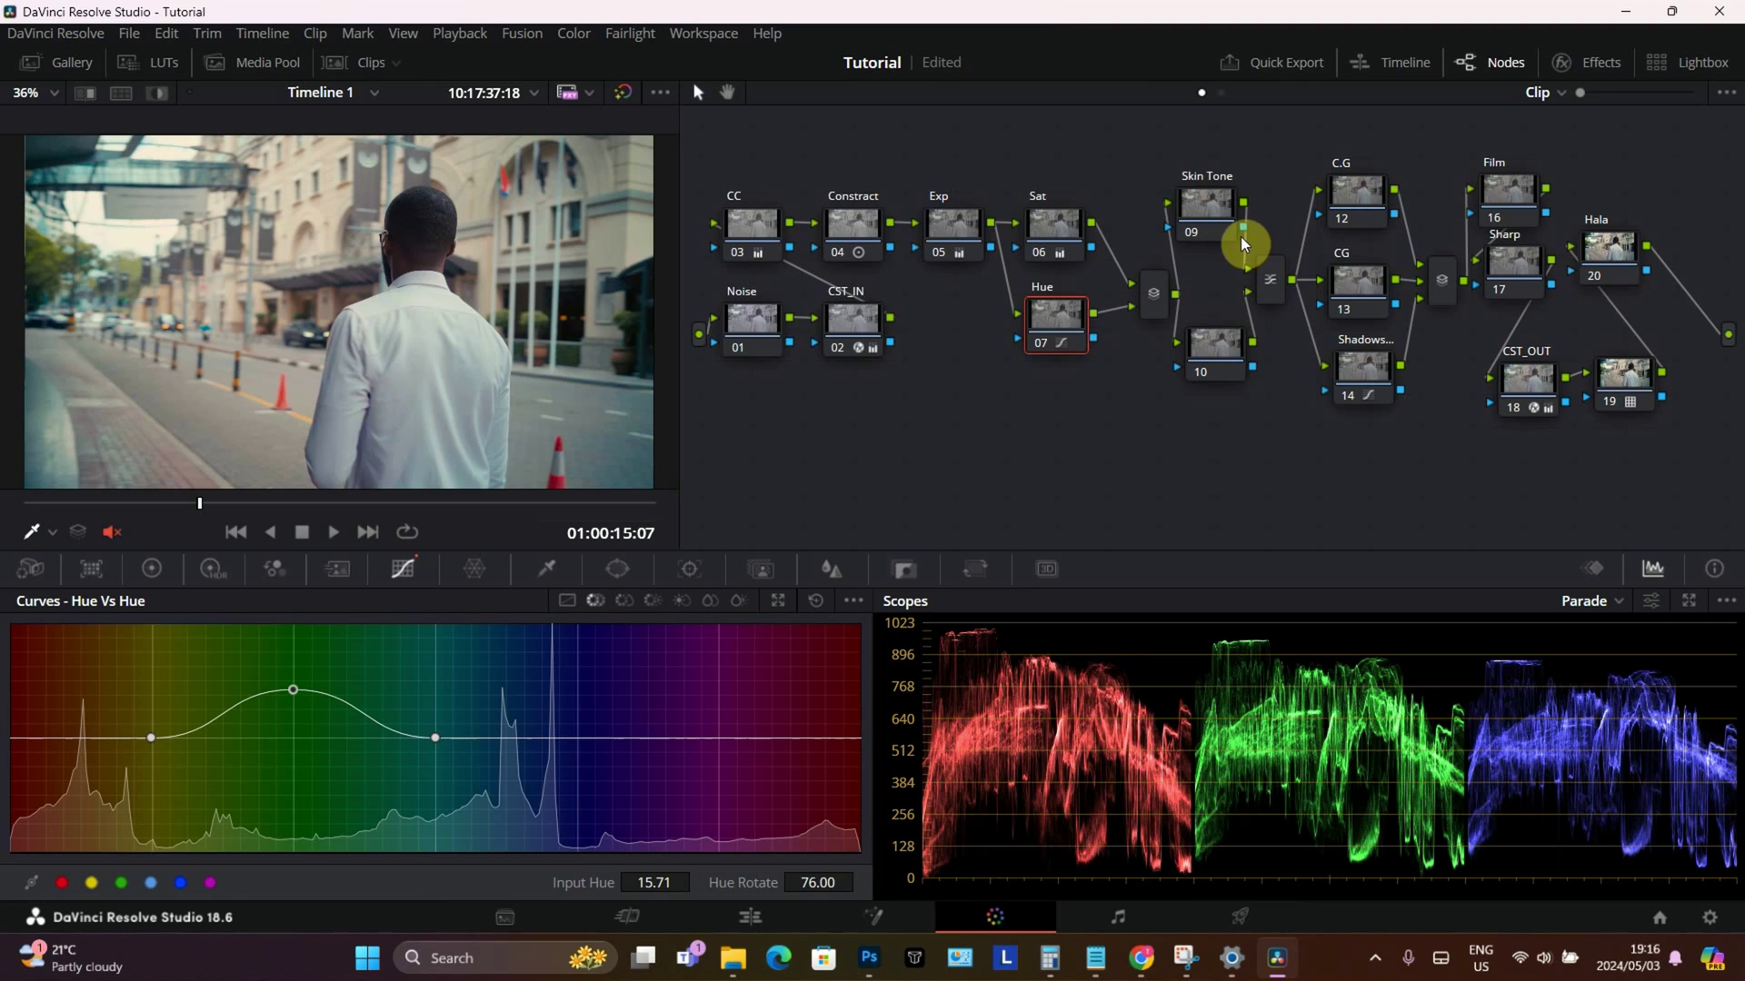
Lower the blue gain on the C.G node (12) with the primary color wheels
click(1212, 211)
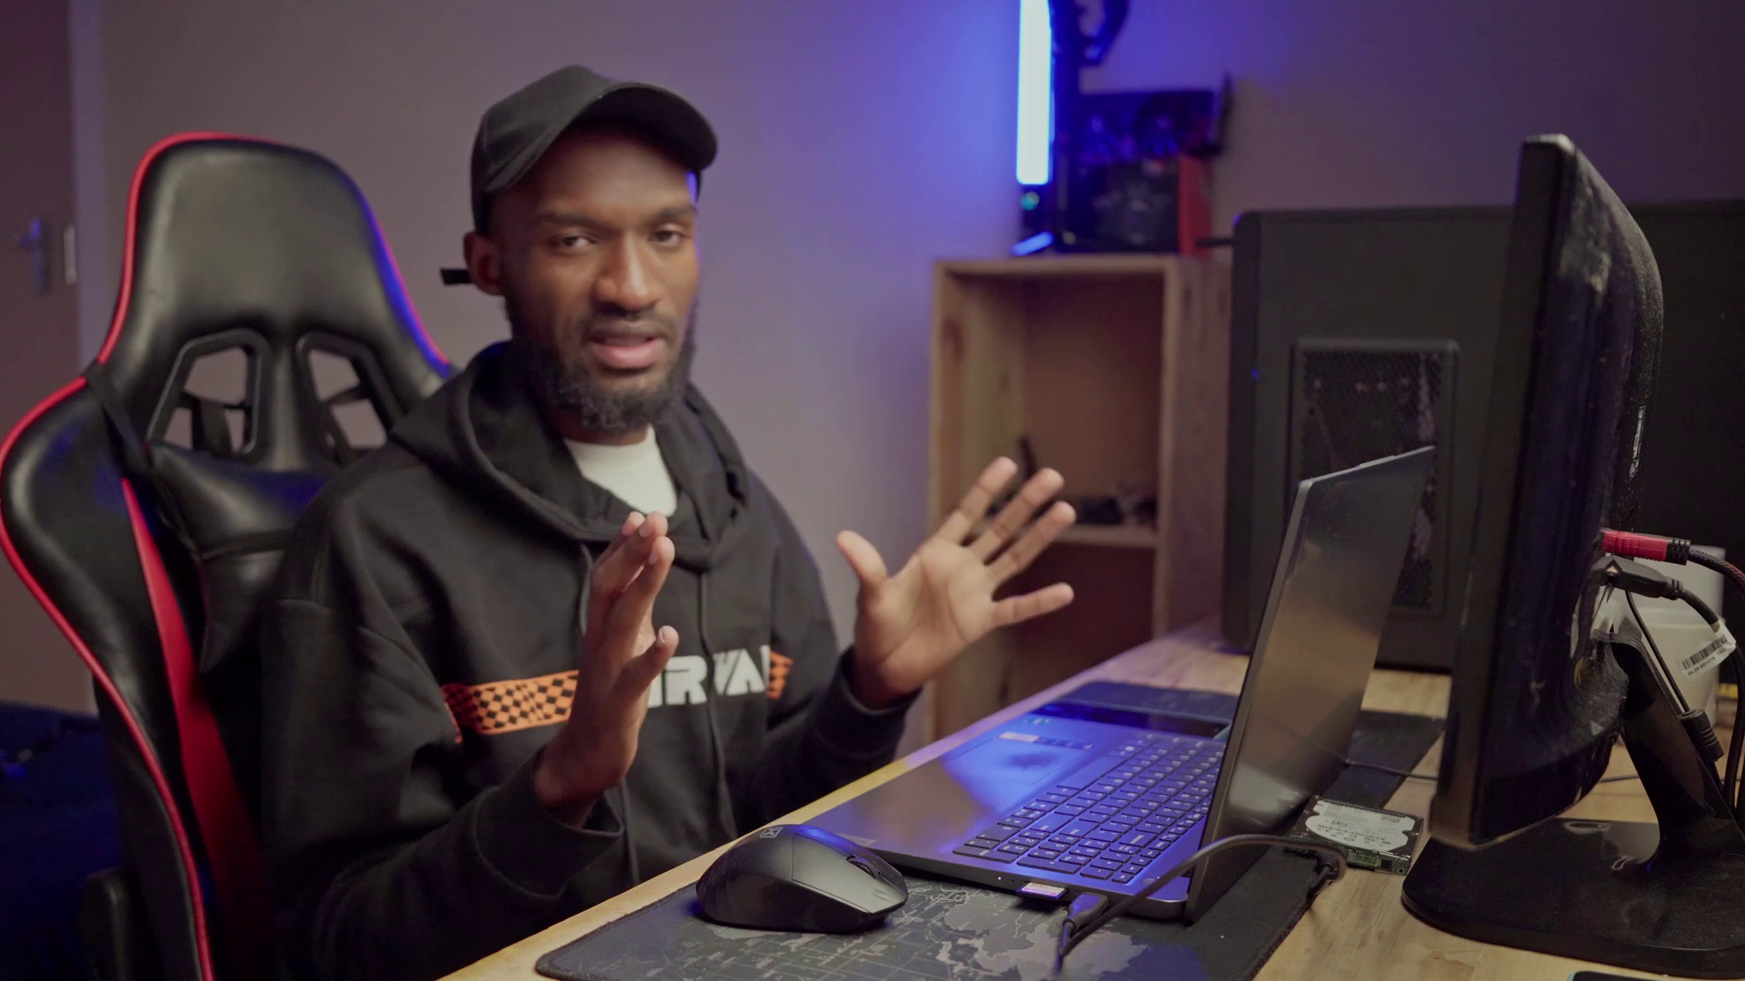
click(1360, 193)
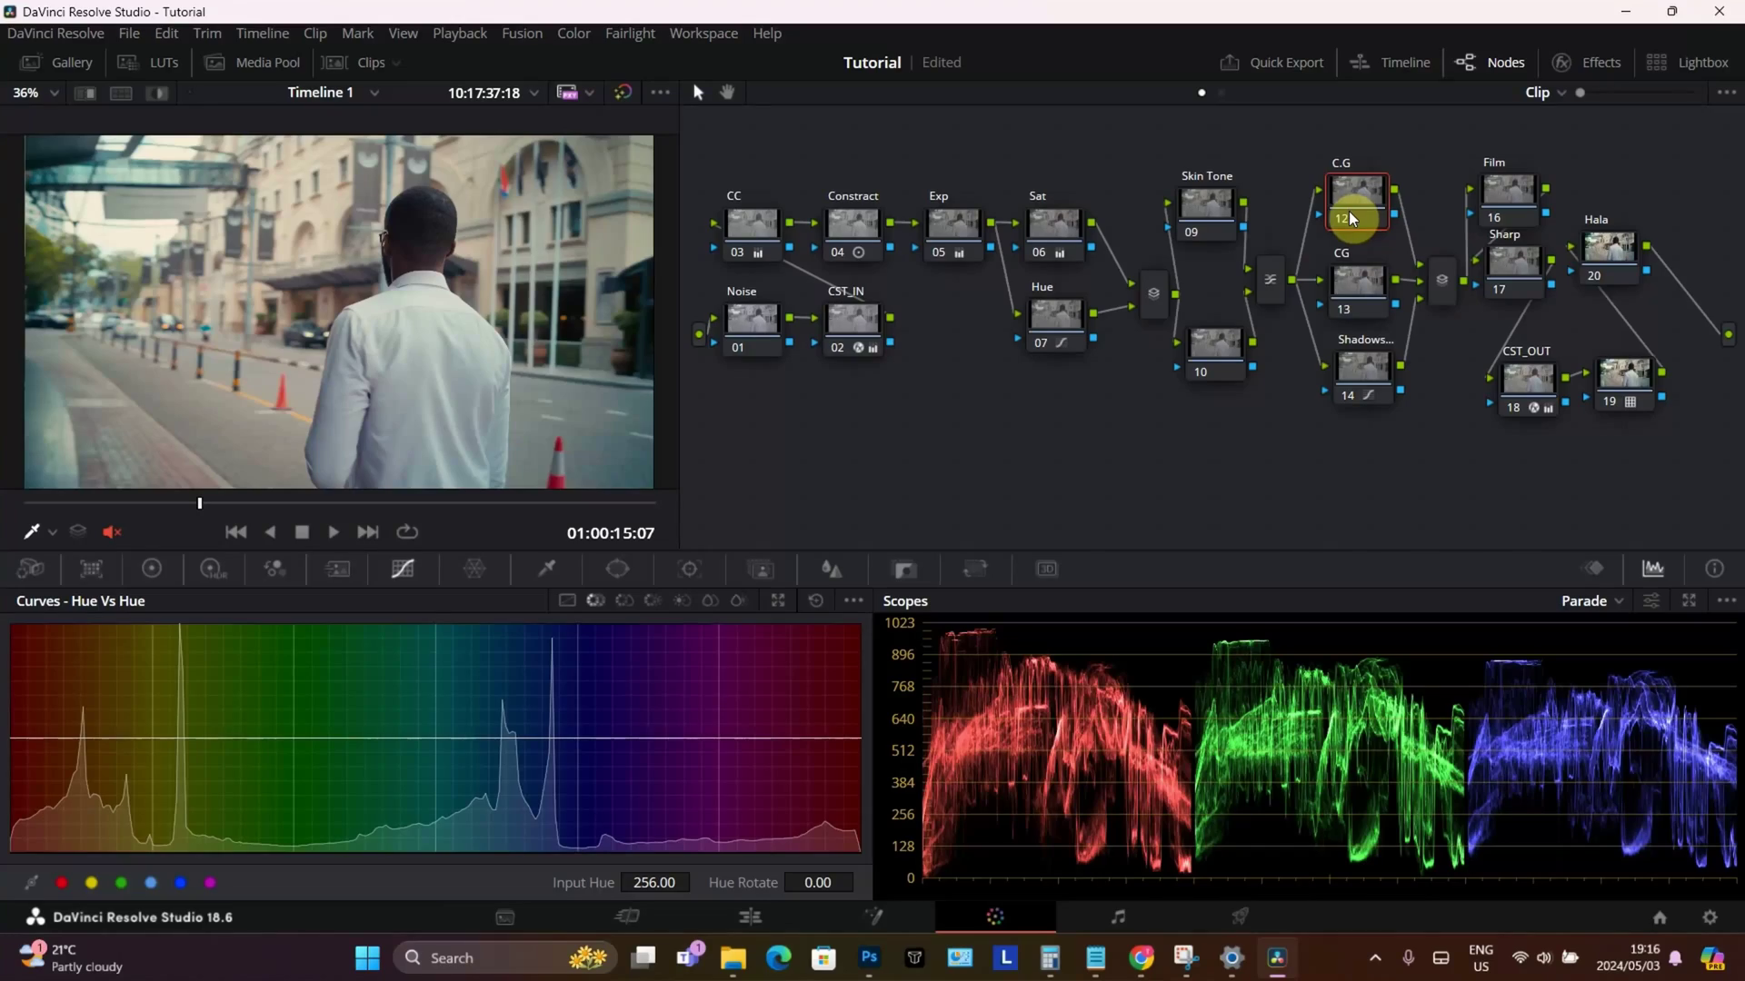
click(153, 568)
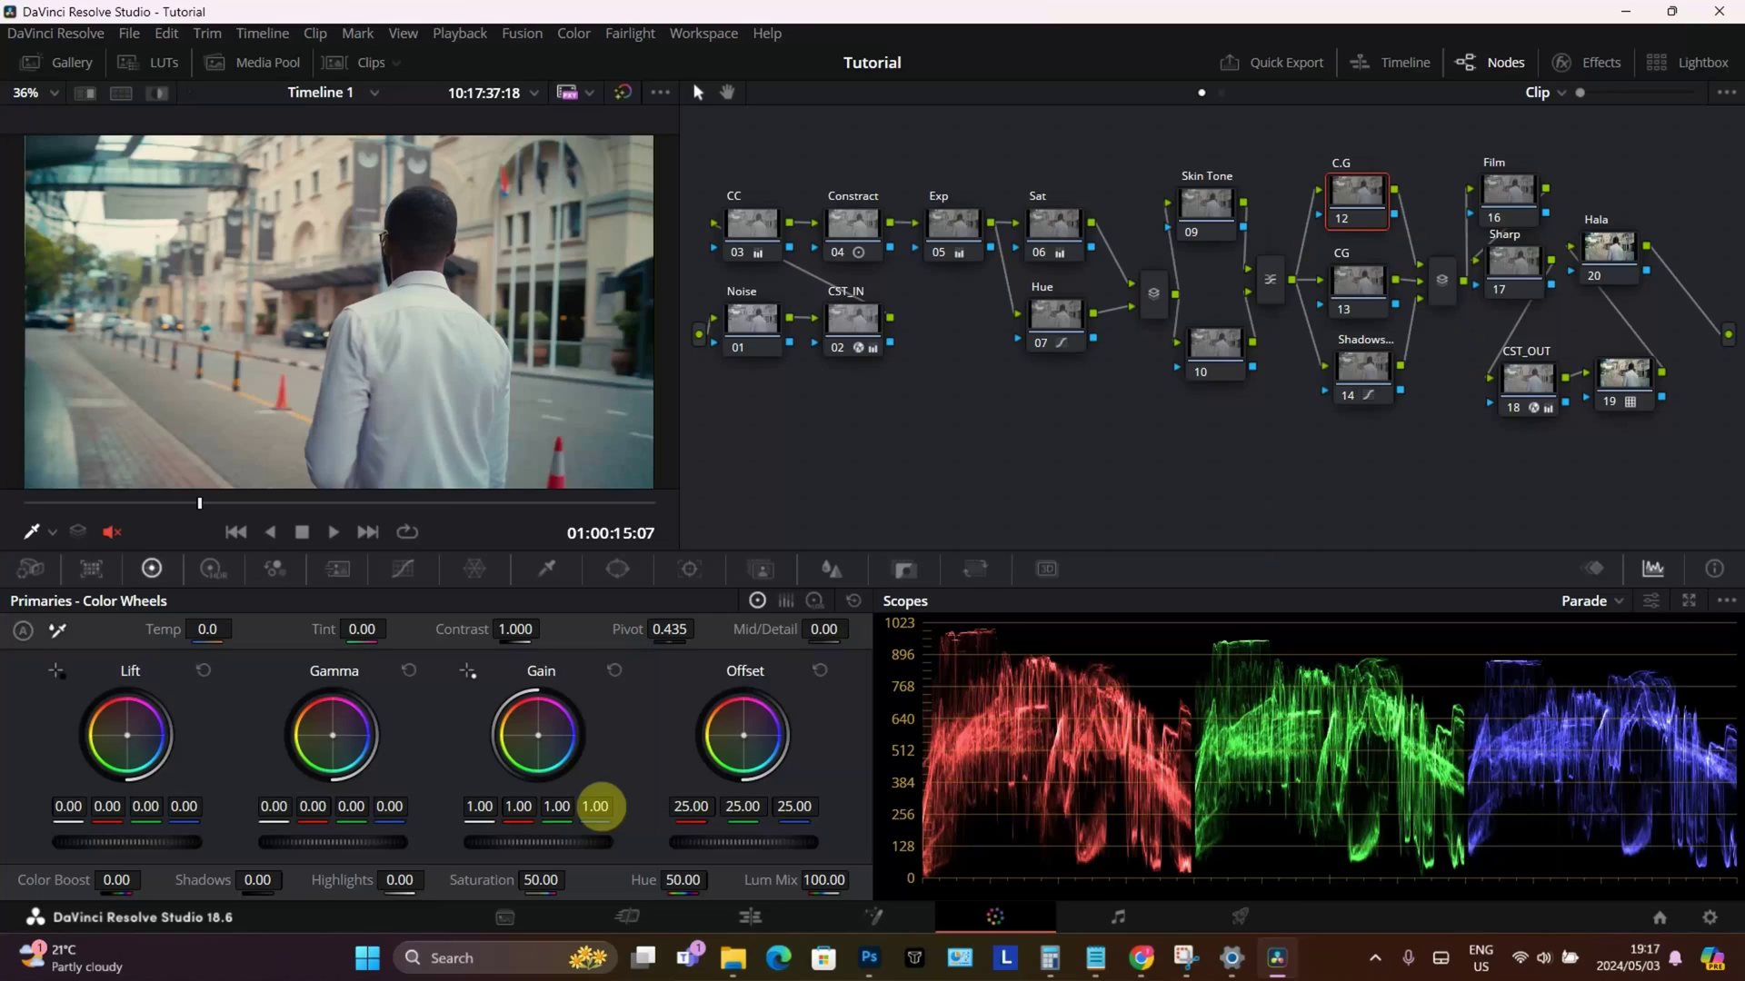
drag(595, 806, 565, 815)
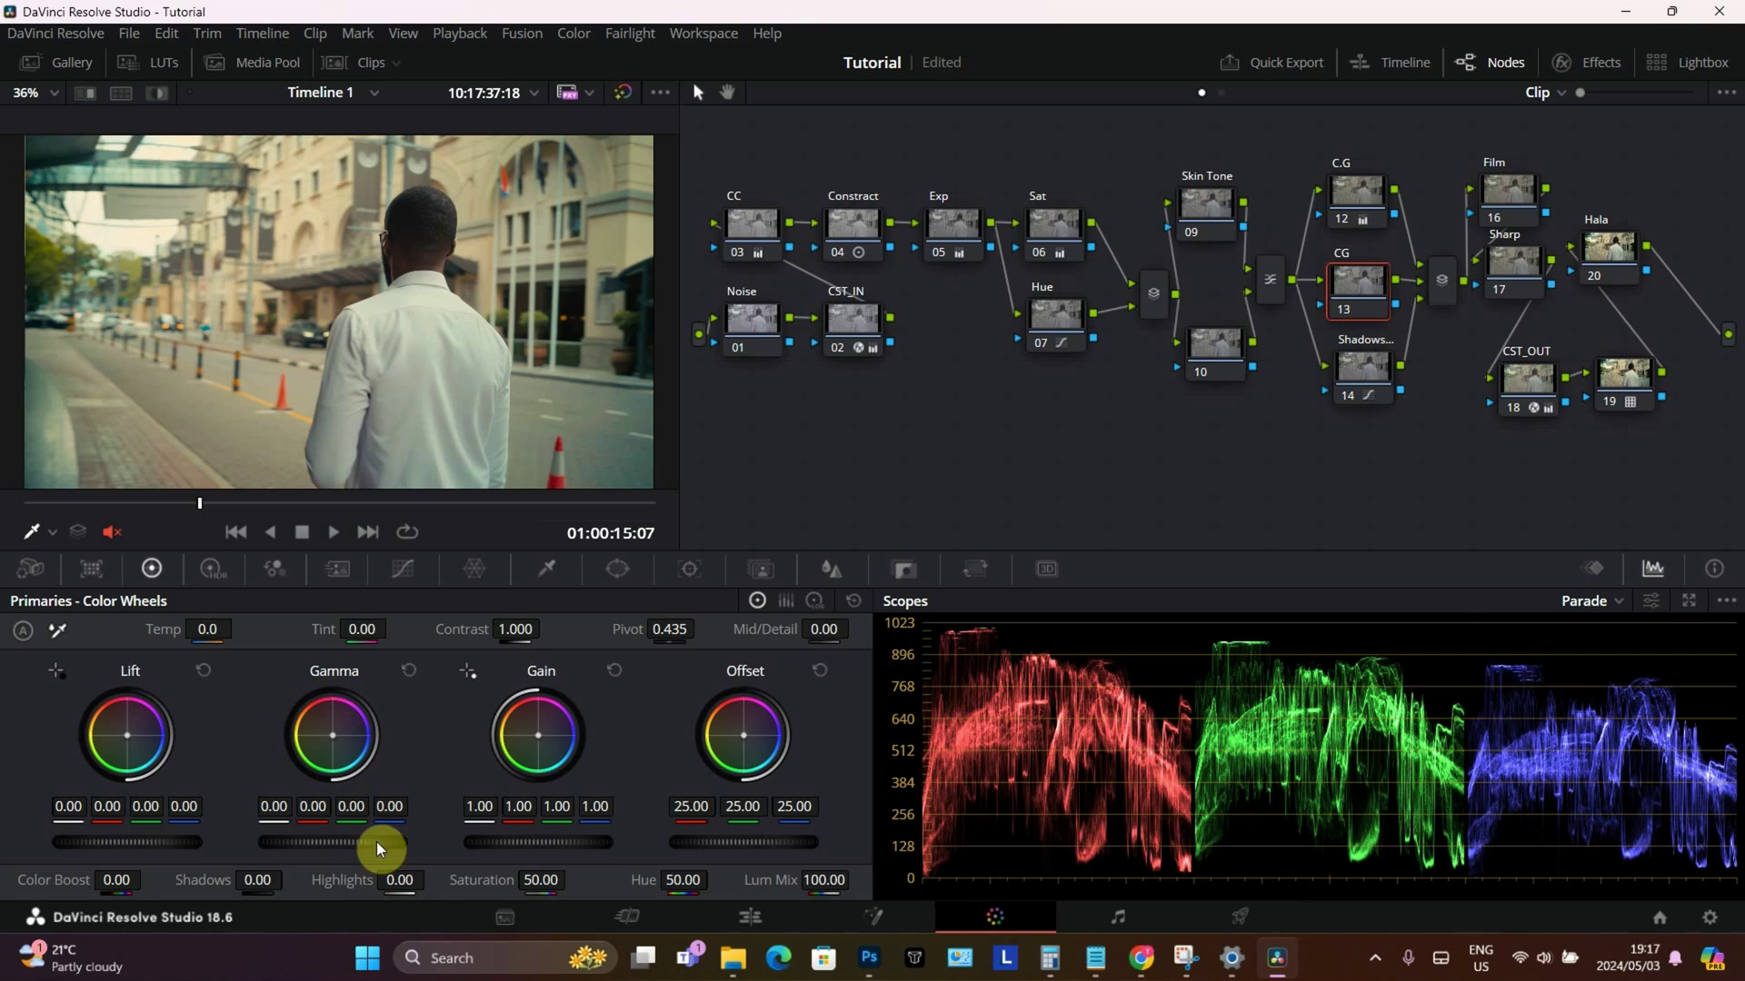
Adjust the blue gamma of the CG node (13)
mouse_move(389, 809)
mouse_down()
mouse_move(421, 809)
mouse_move(353, 808)
mouse_move(426, 801)
mouse_move(377, 803)
mouse_move(400, 792)
mouse_up()
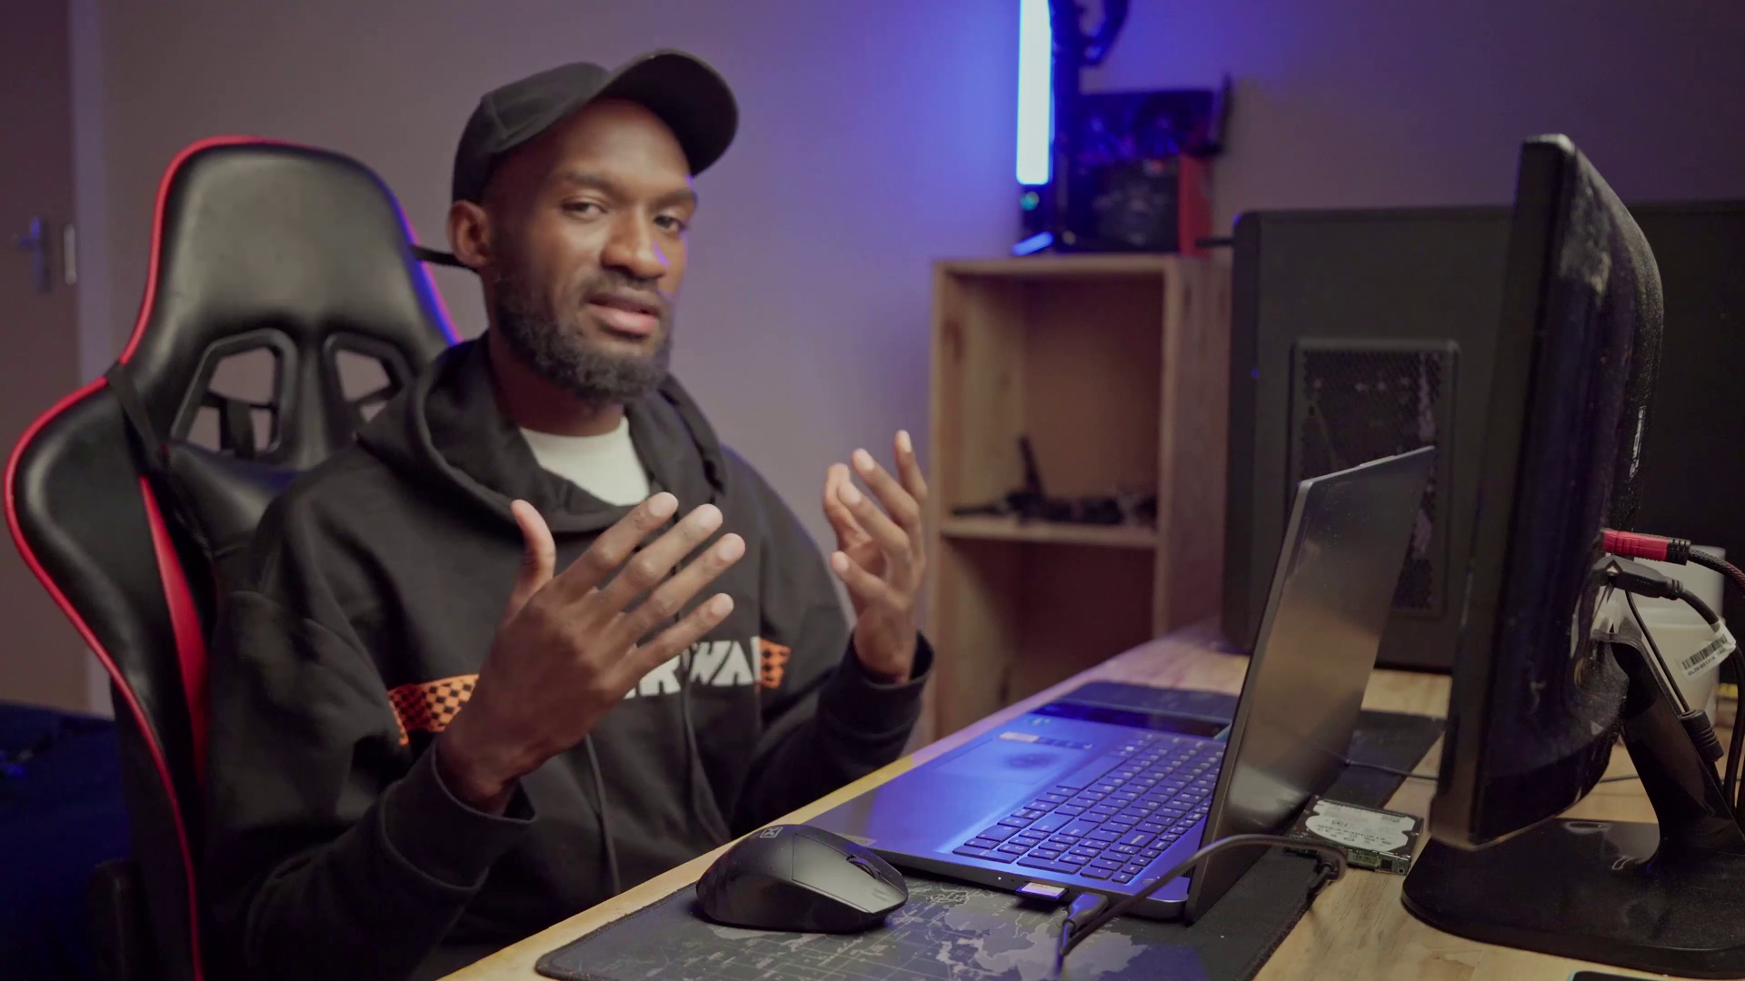